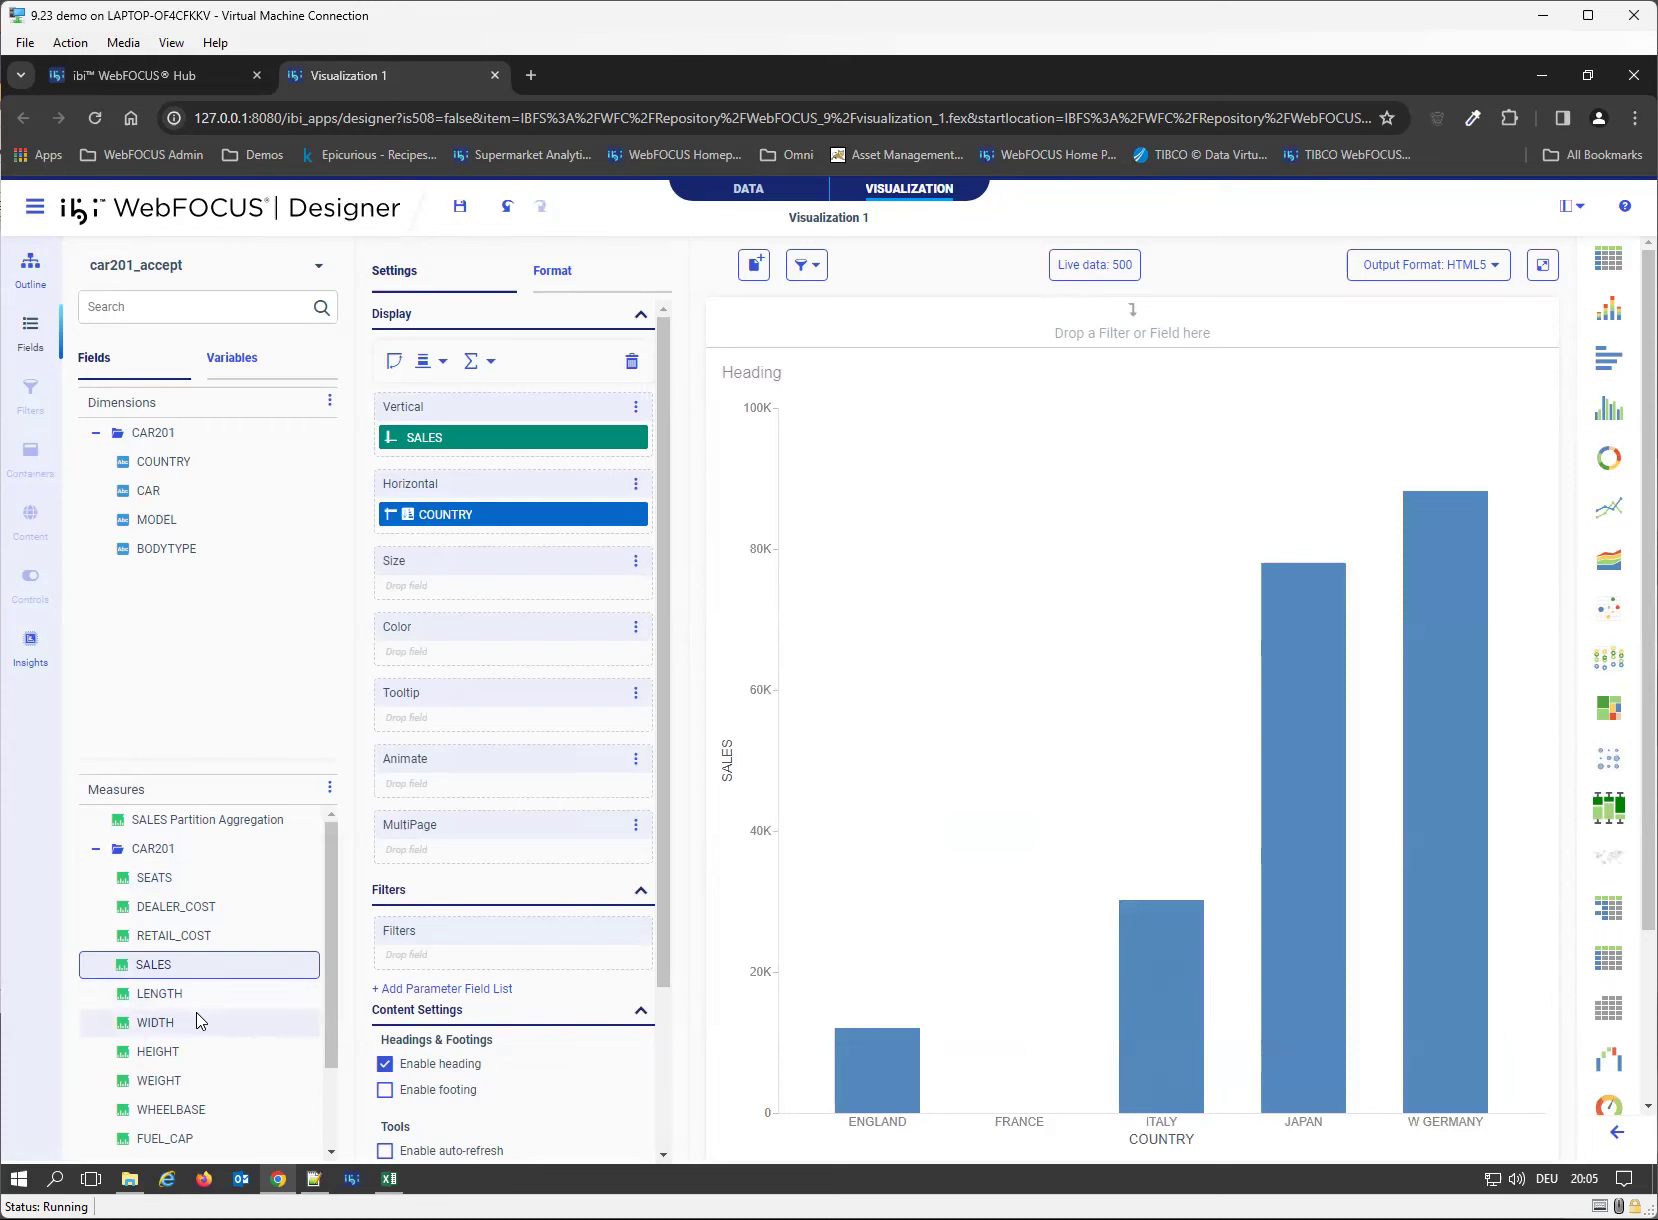
# - Replace COUNTRY with CAR on the sales chart's category axis and swap the axes to make the bars horizontal
pyautogui.moveTo(155, 489); pyautogui.dragTo(540, 528)
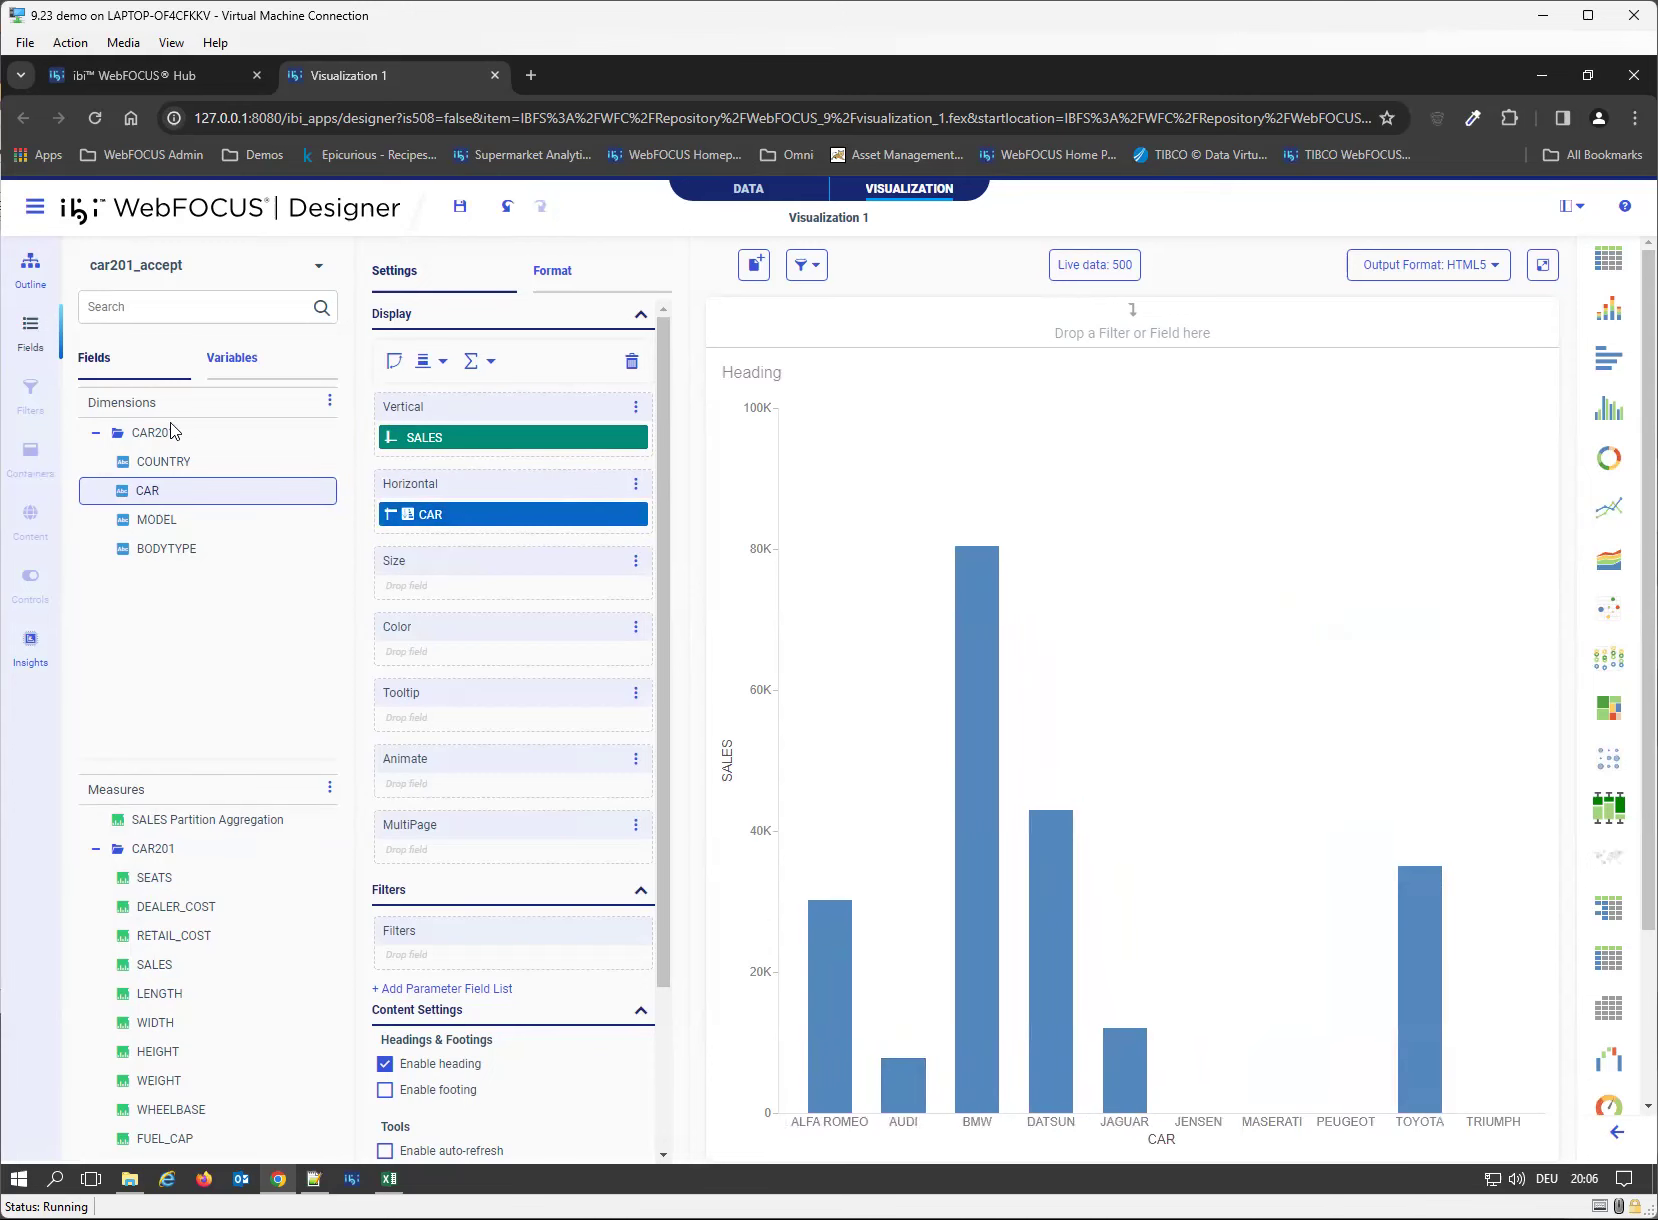
pyautogui.click(394, 361)
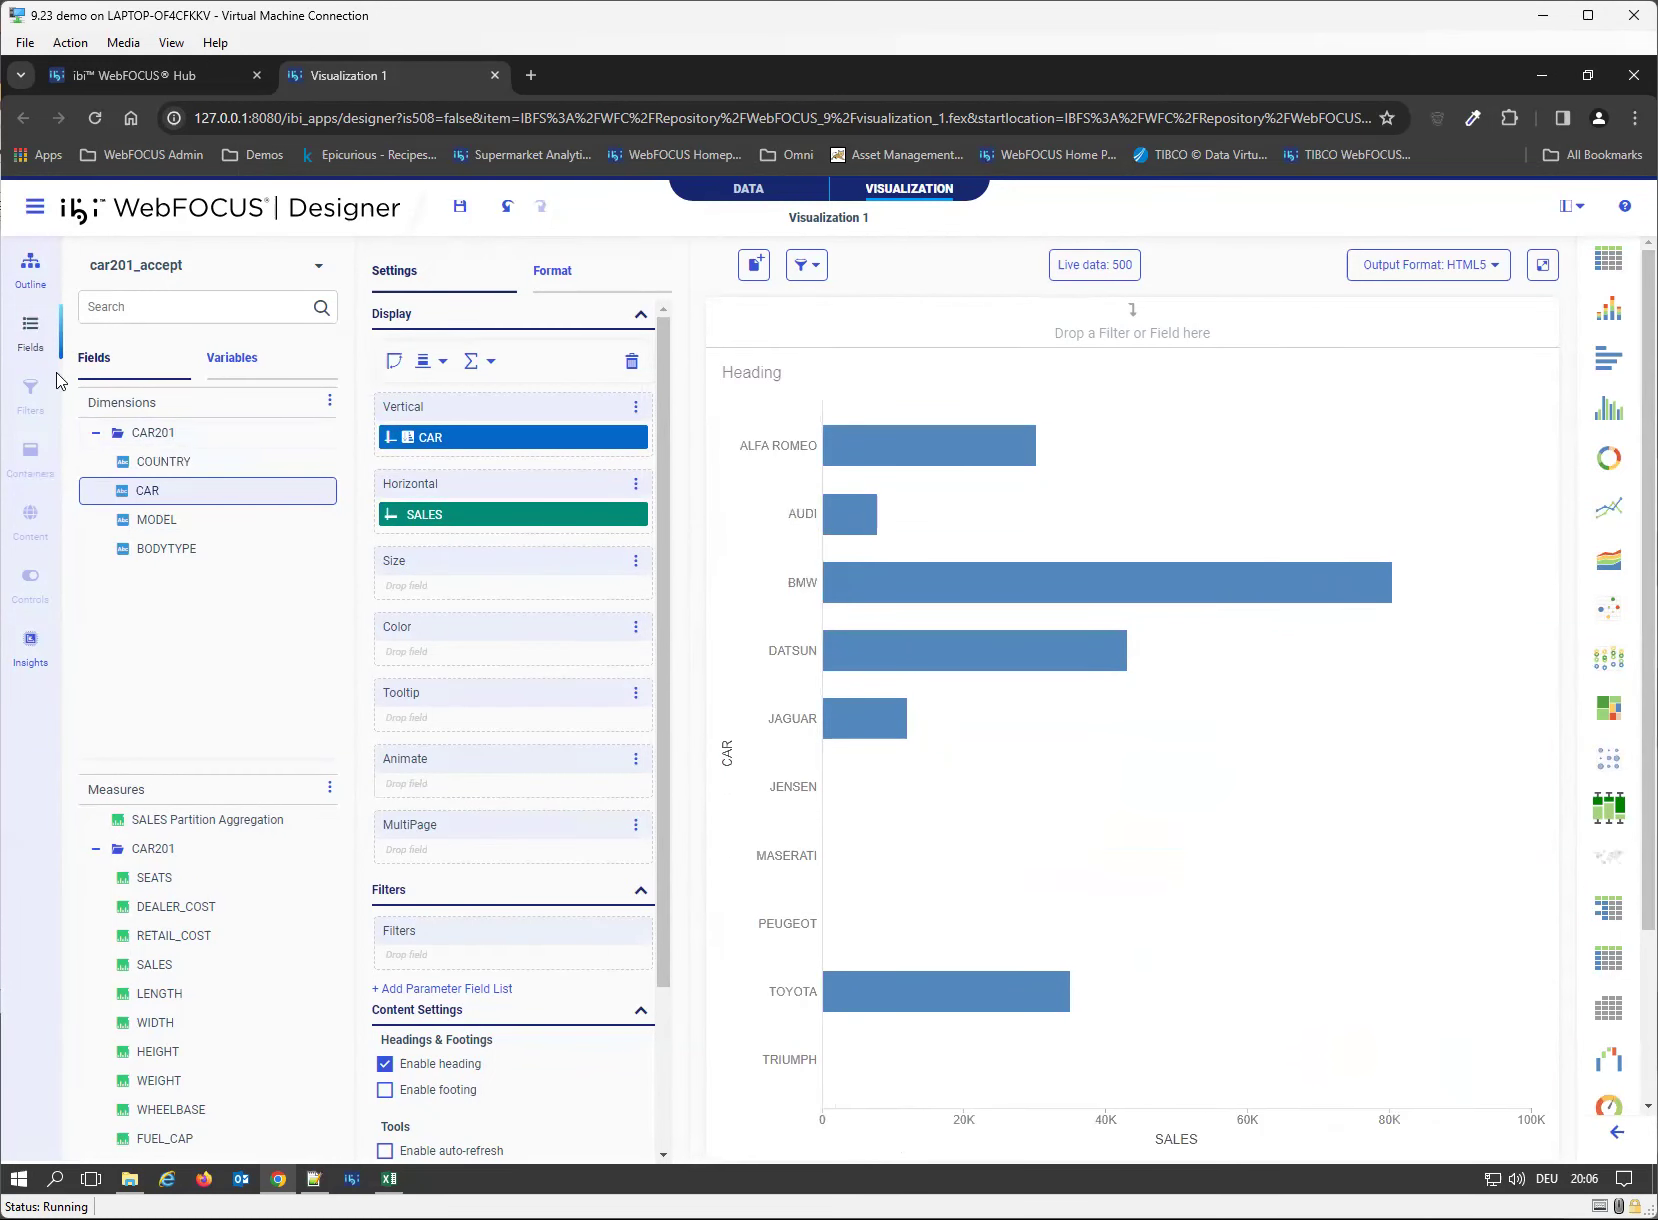
# - Add COUNTRY as a filter above the chart and view its list of selectable values
pyautogui.moveTo(163, 469); pyautogui.dragTo(858, 312)
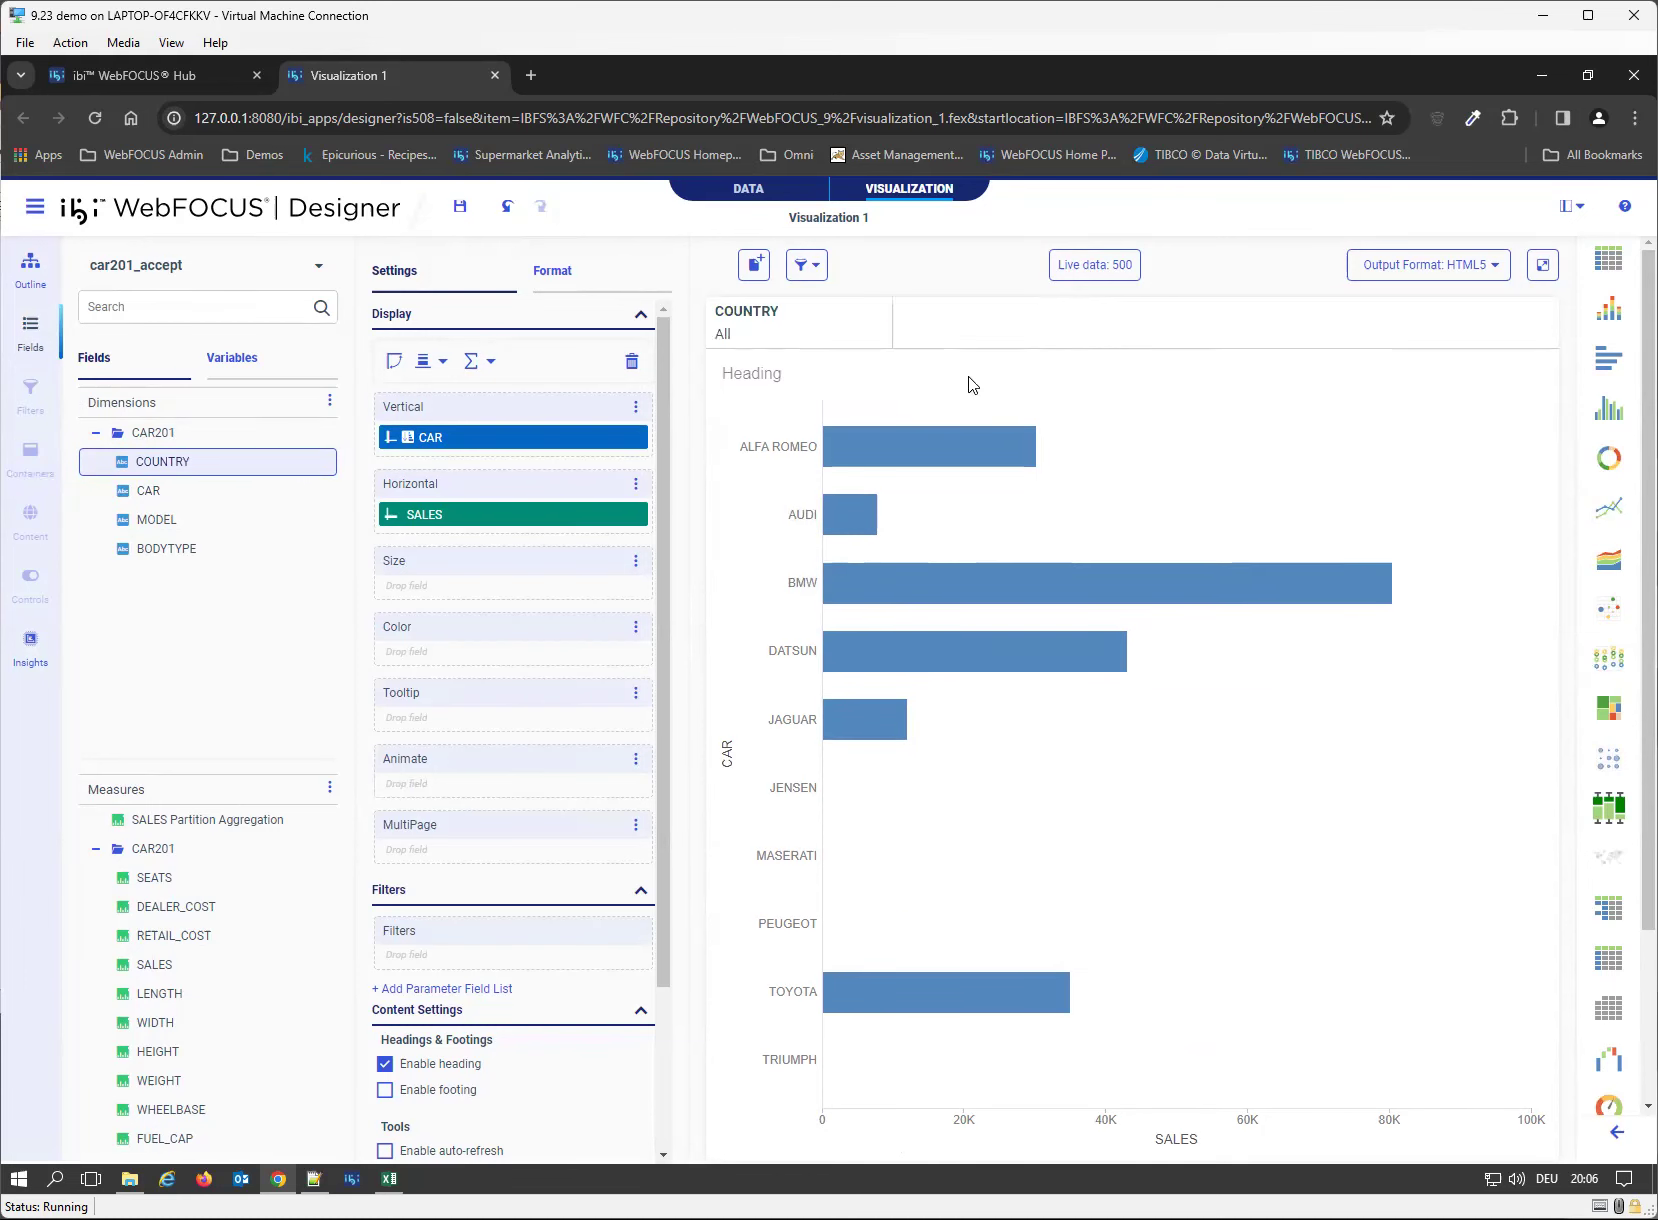
pyautogui.click(731, 340)
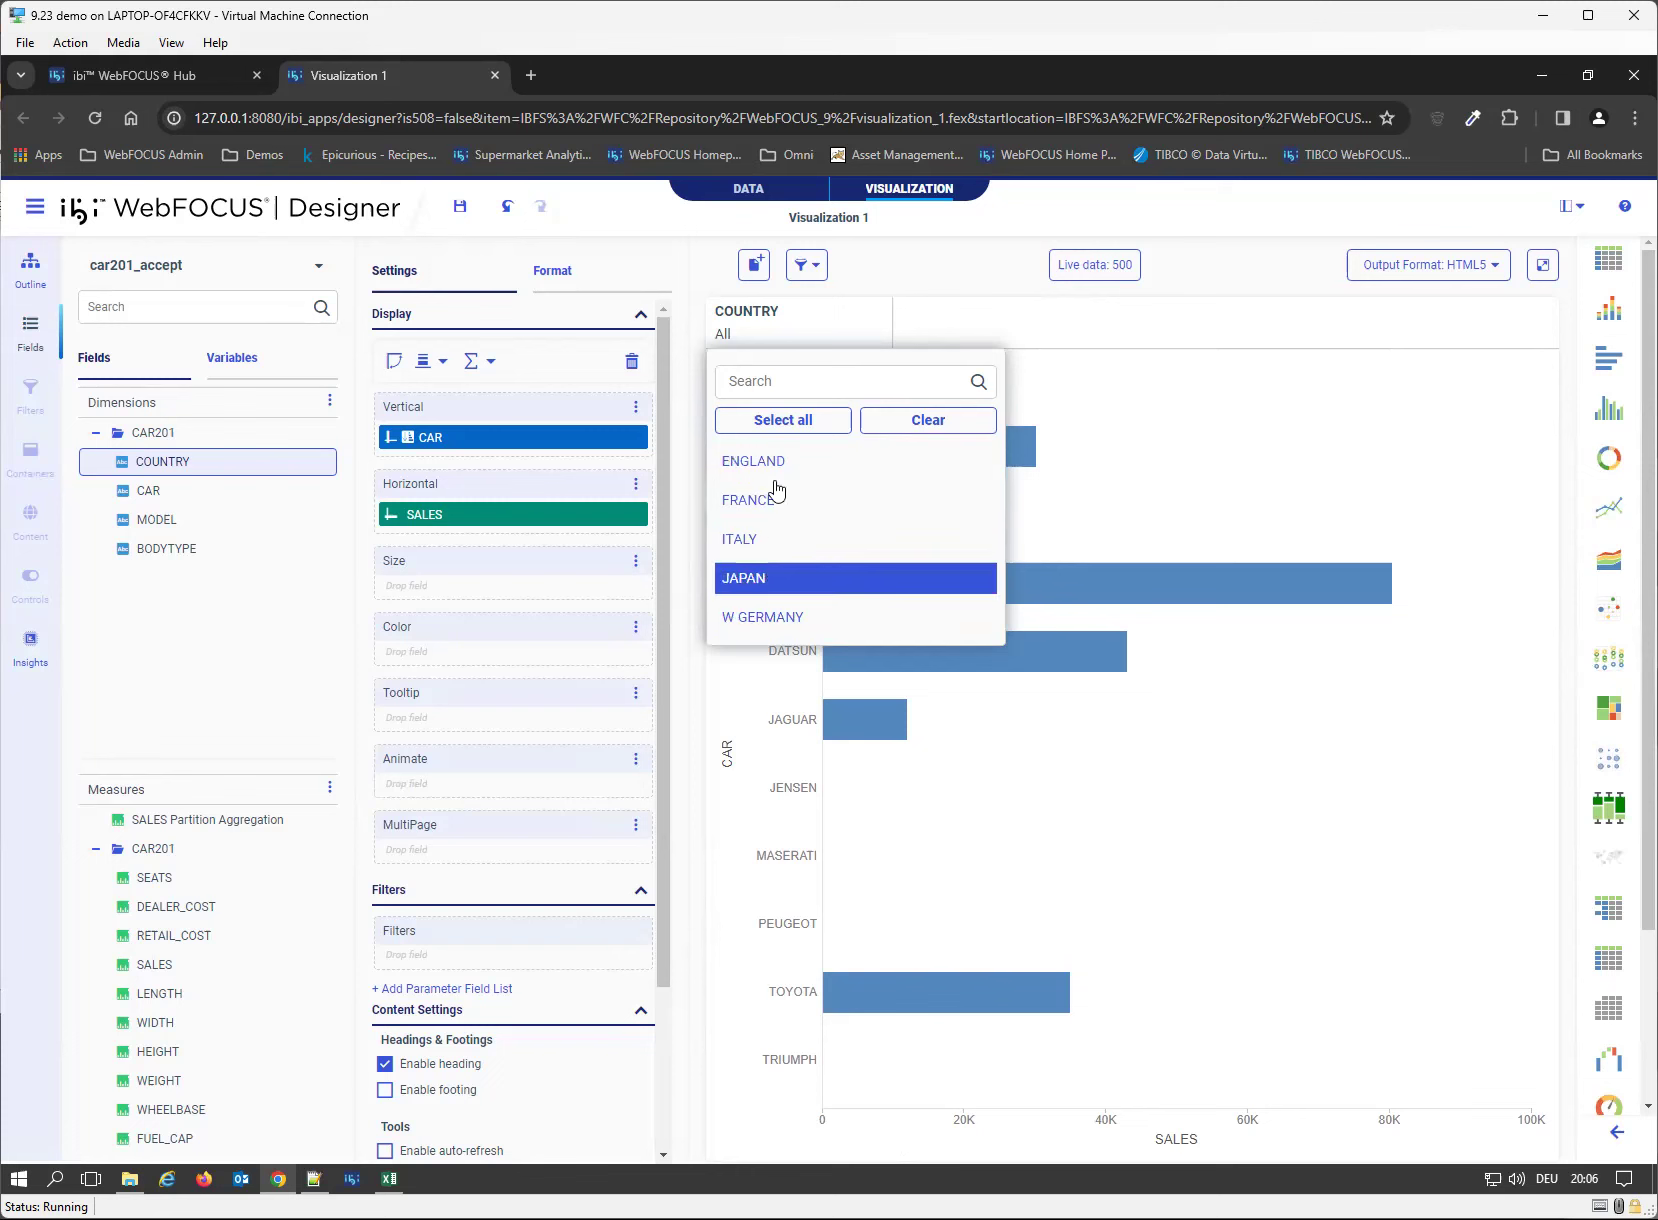
pyautogui.click(966, 332)
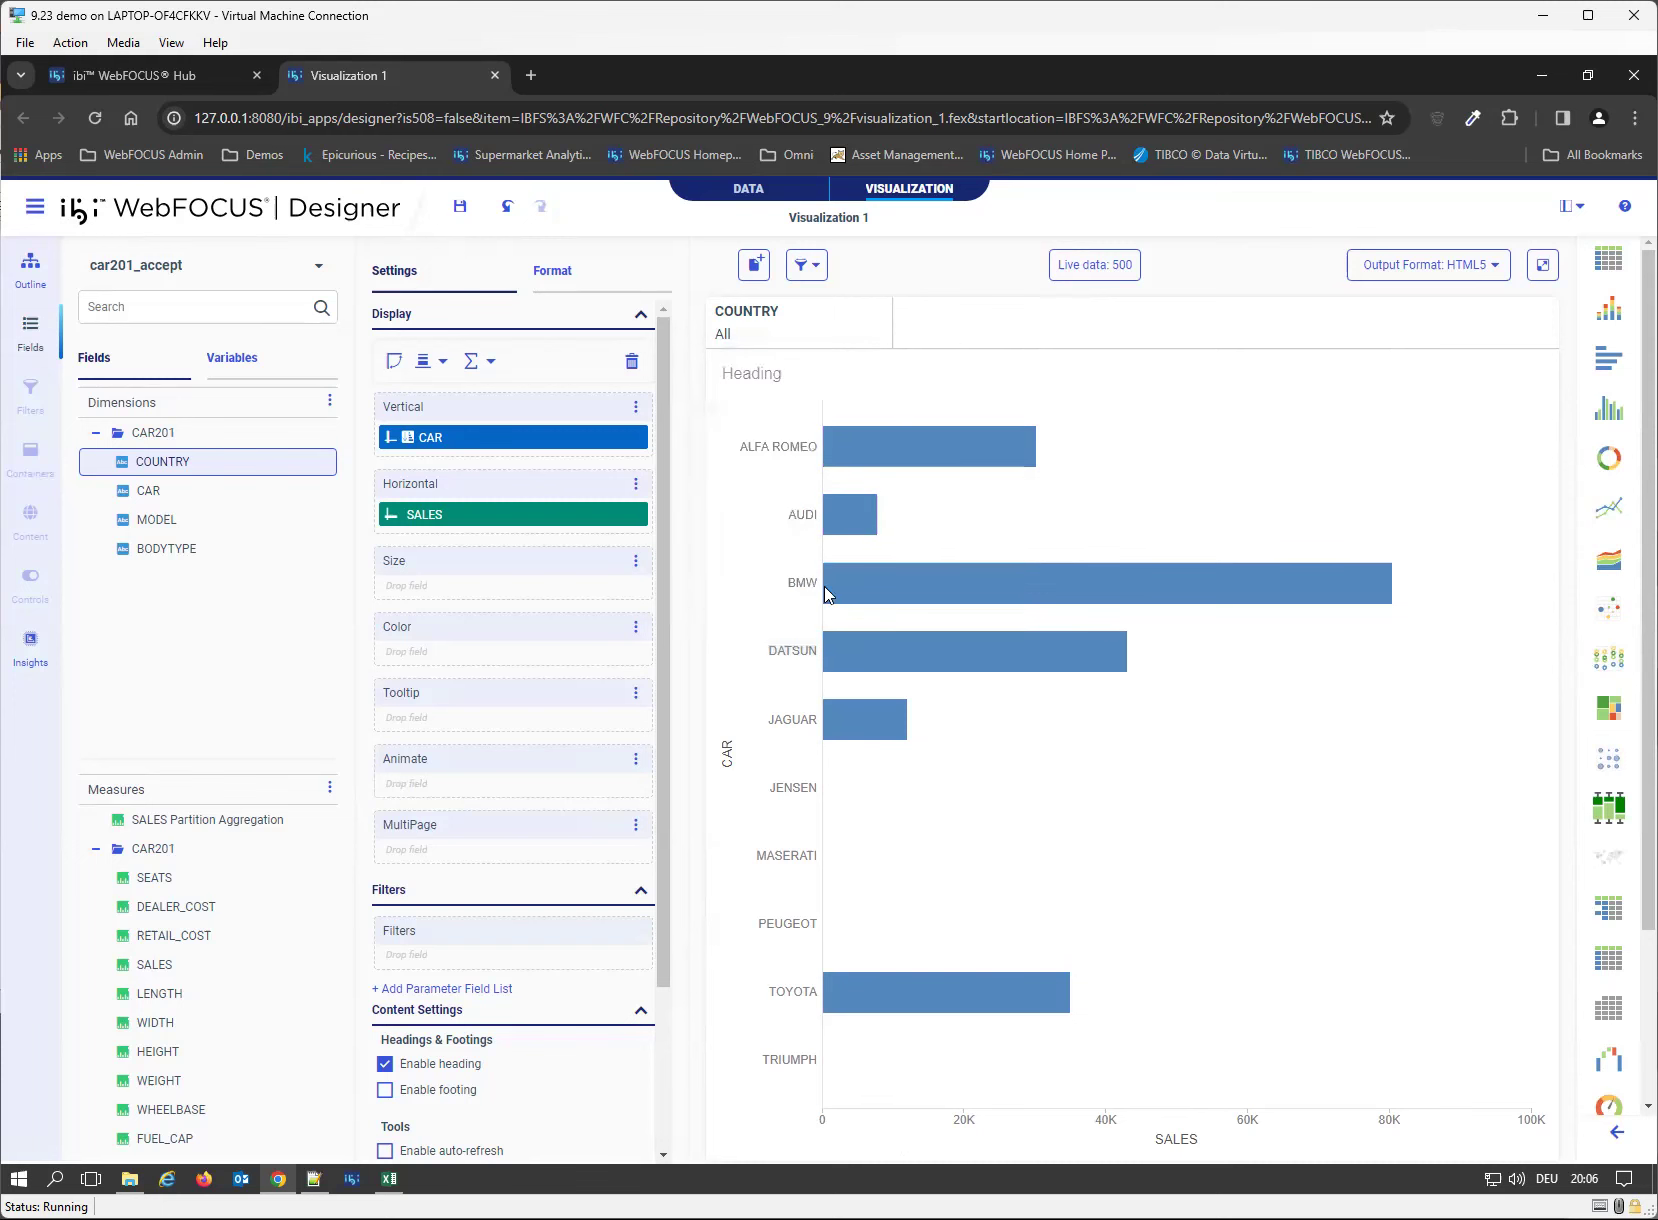
# - Review the VALUECOUNTRY and DISPLAYCOUNTRY columns of country.xlsx in Excel and close the workbook
pyautogui.click(389, 1178)
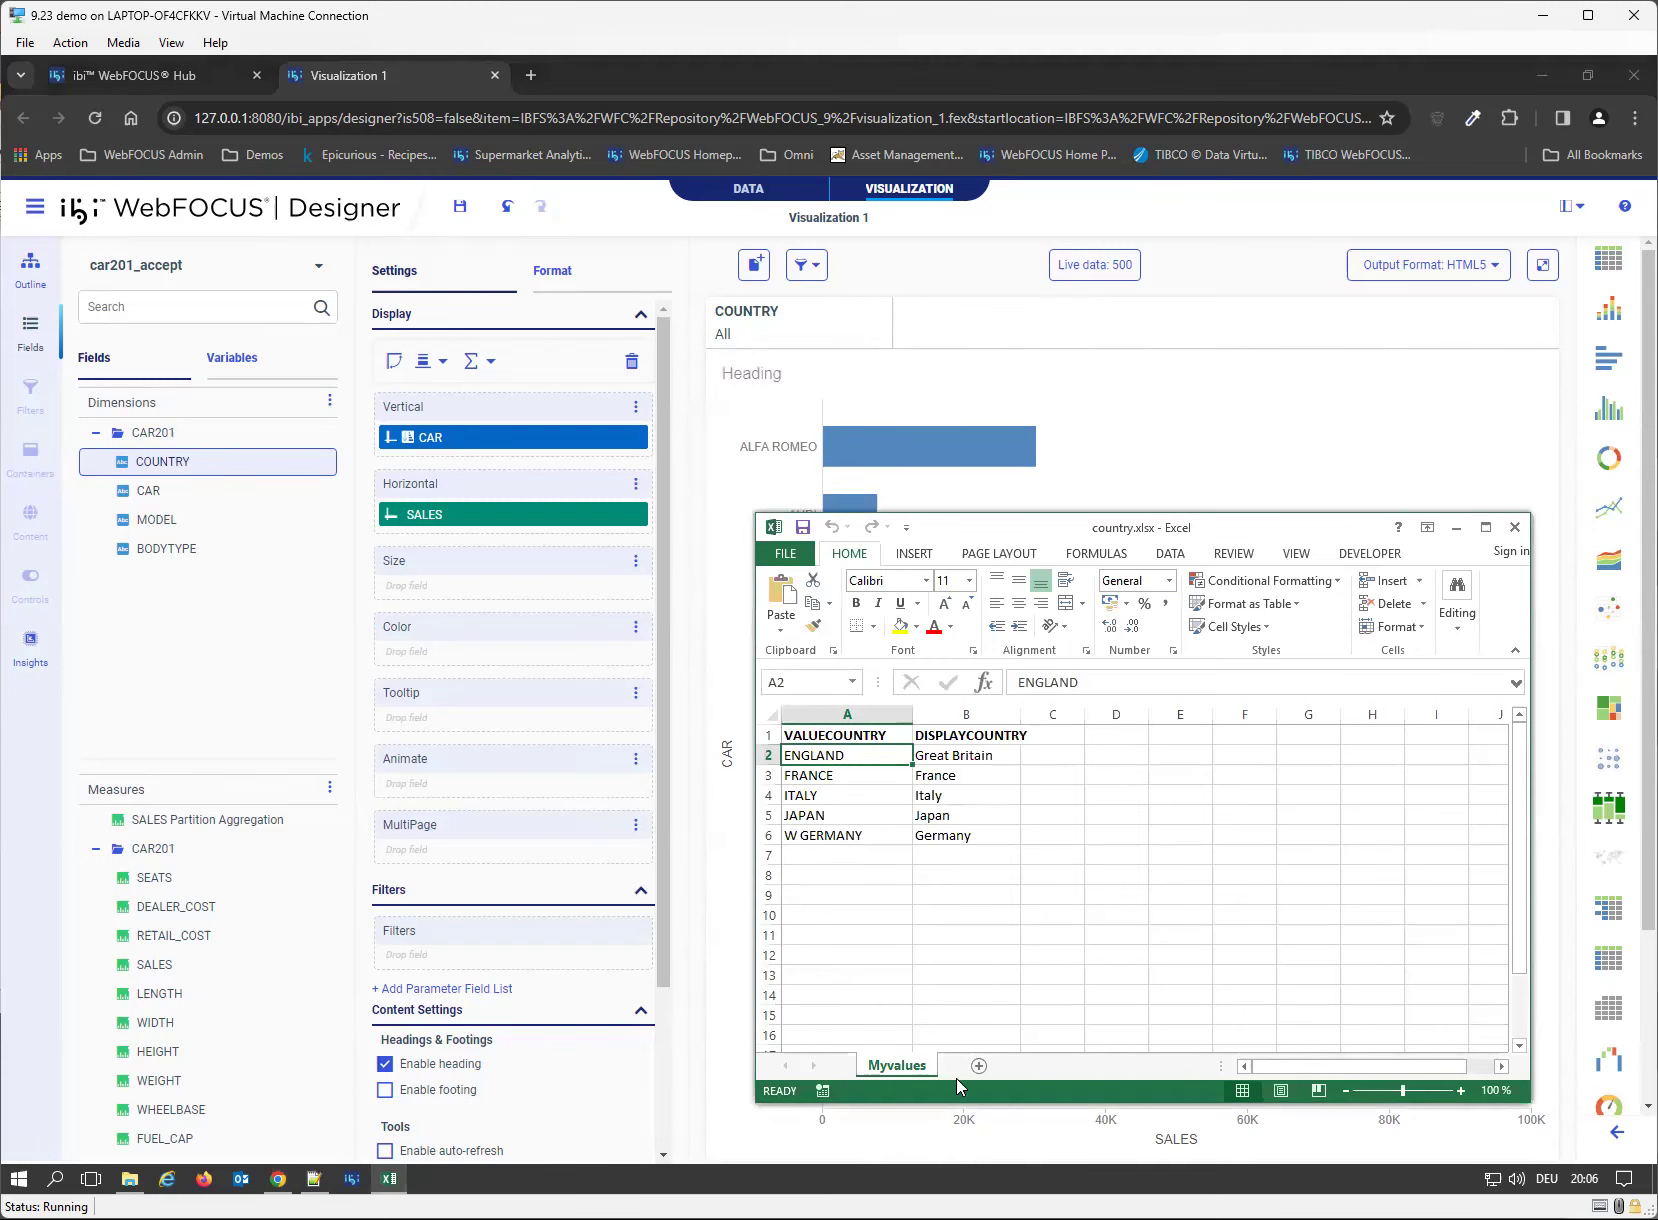
pyautogui.click(970, 835)
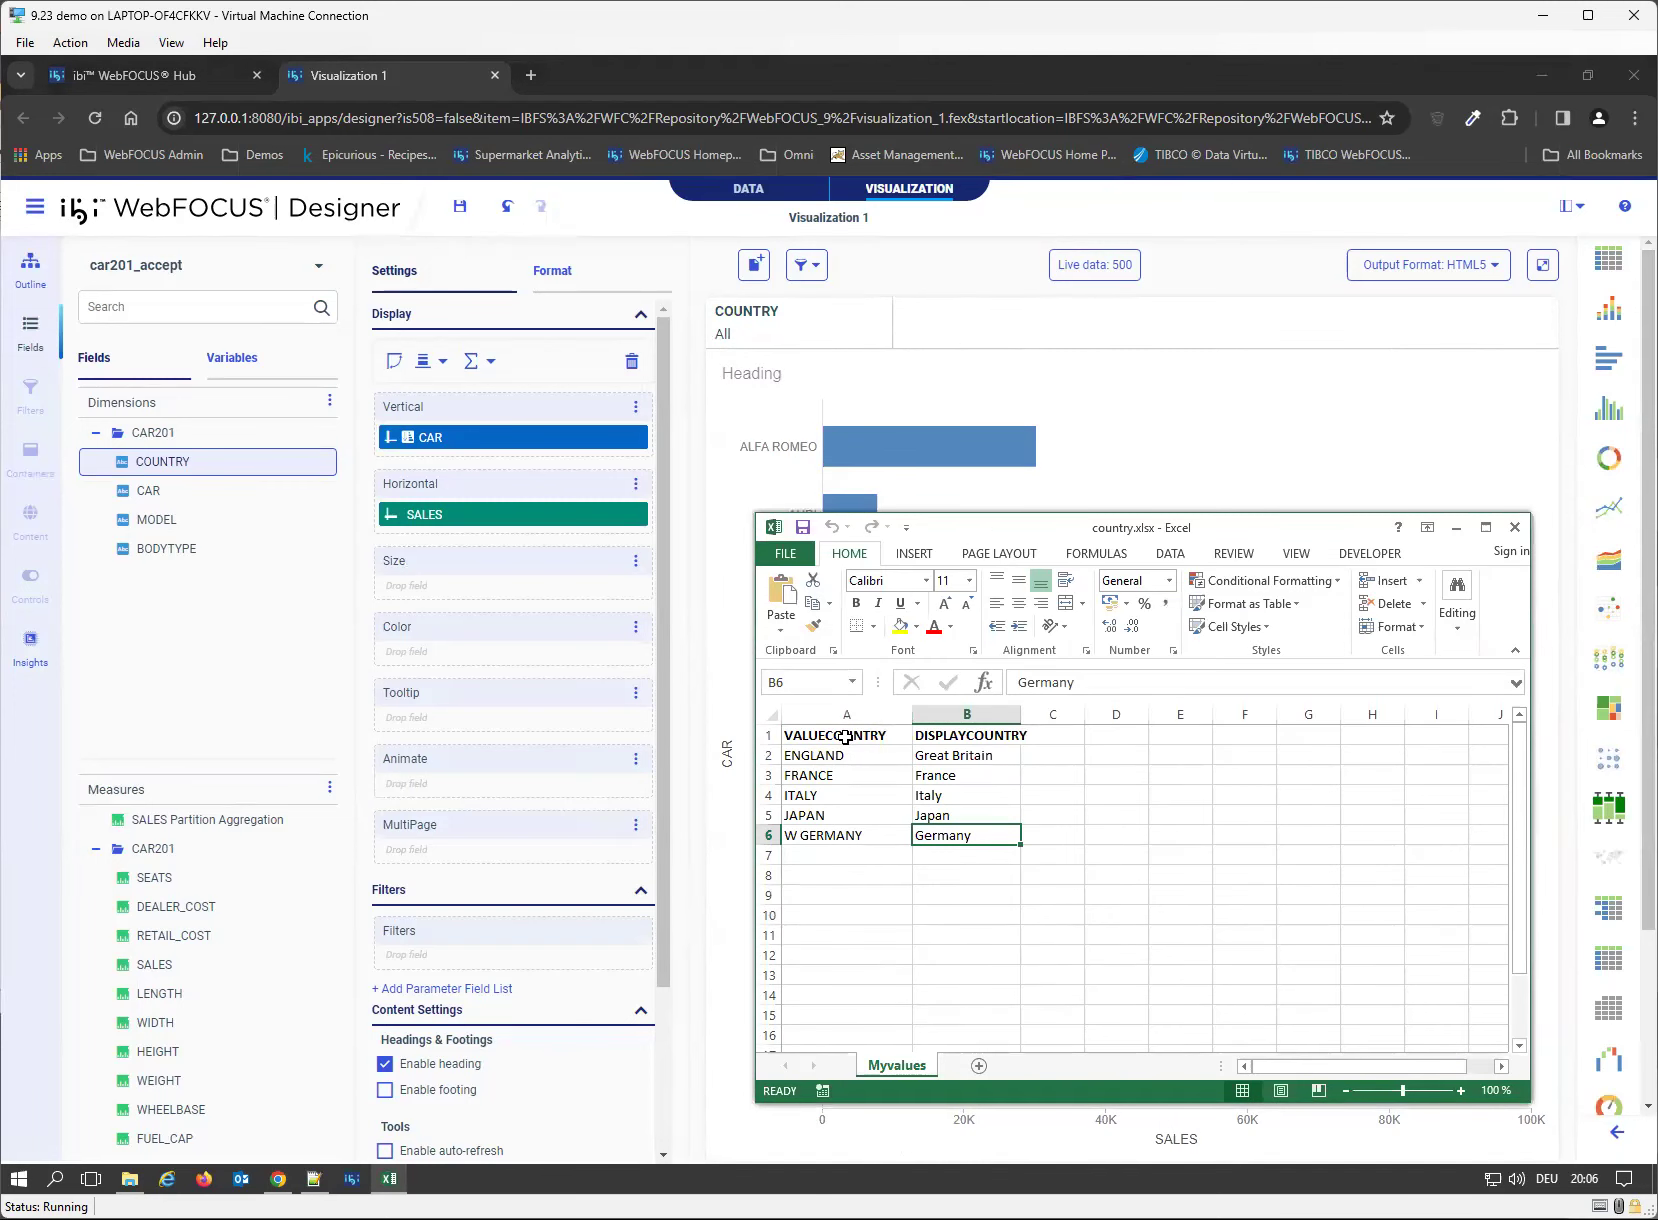
pyautogui.moveTo(846, 755); pyautogui.dragTo(845, 818)
pyautogui.moveTo(963, 759); pyautogui.dragTo(960, 836)
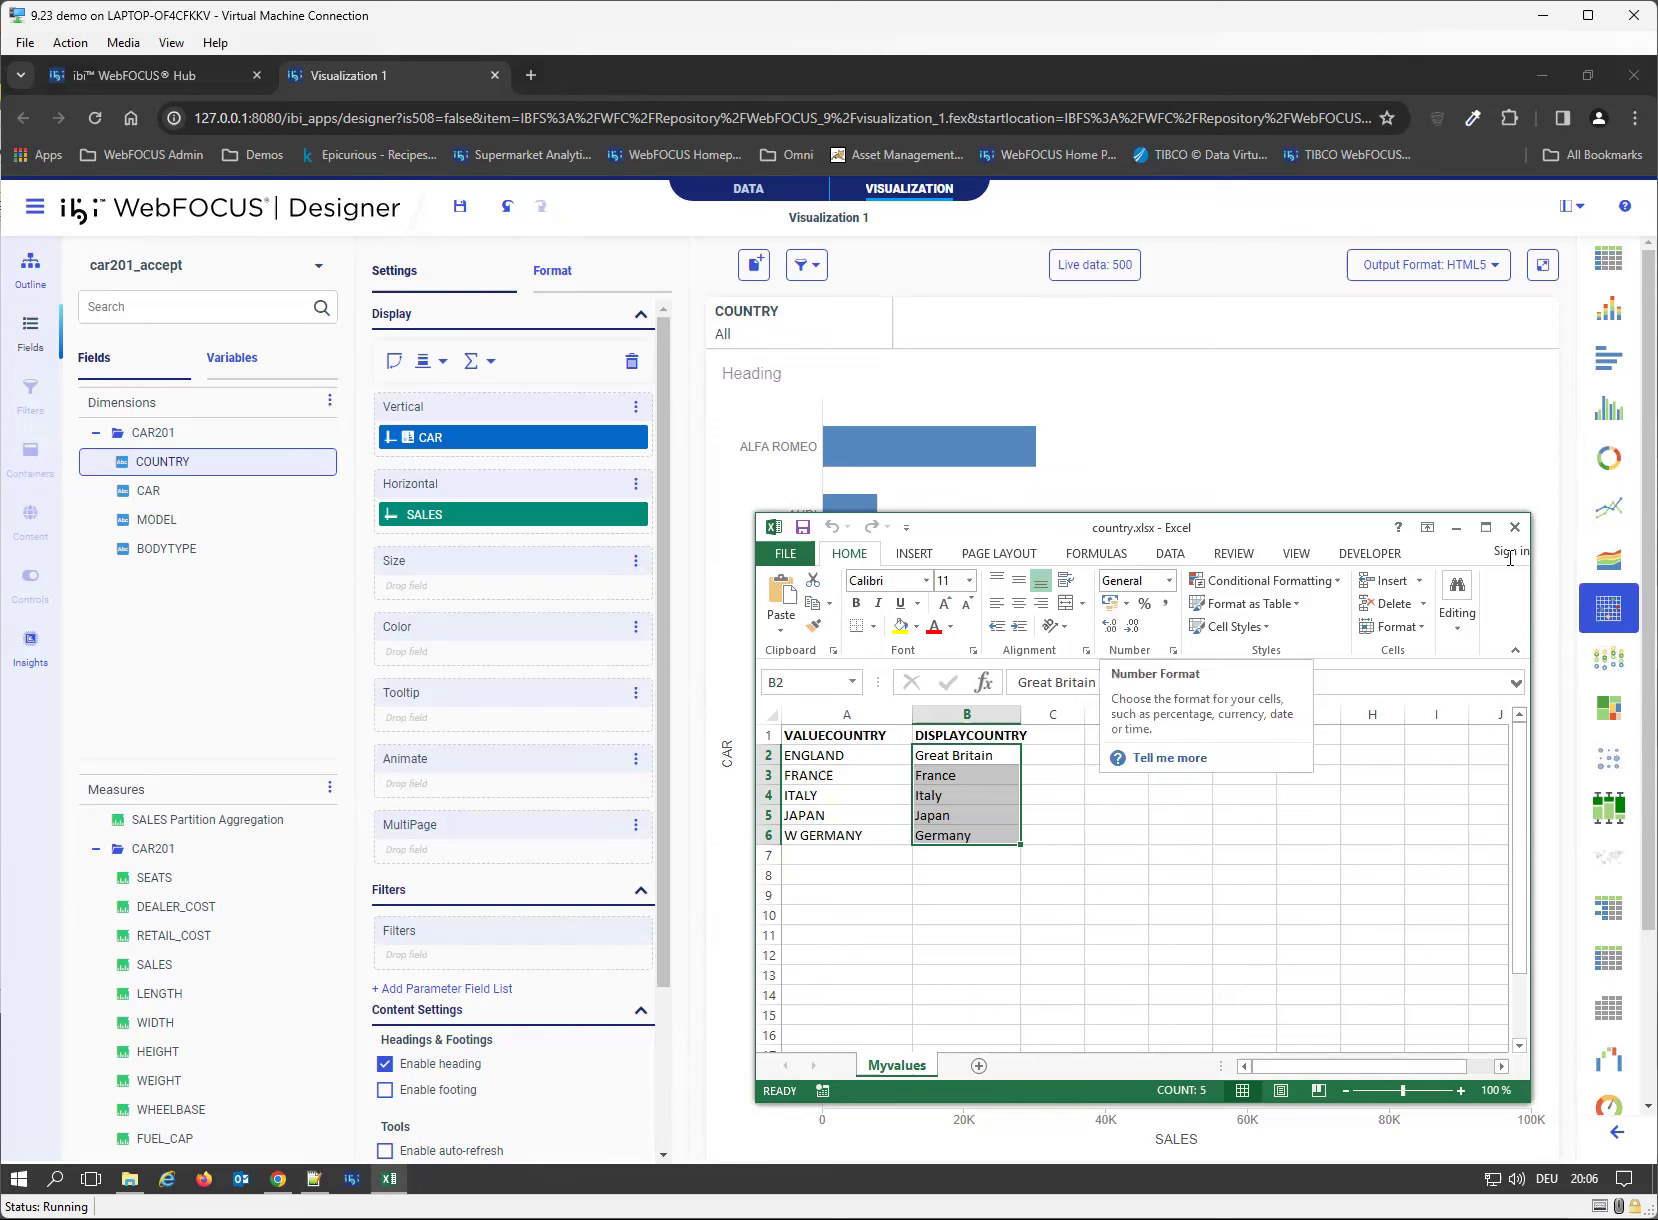
pyautogui.click(1514, 535)
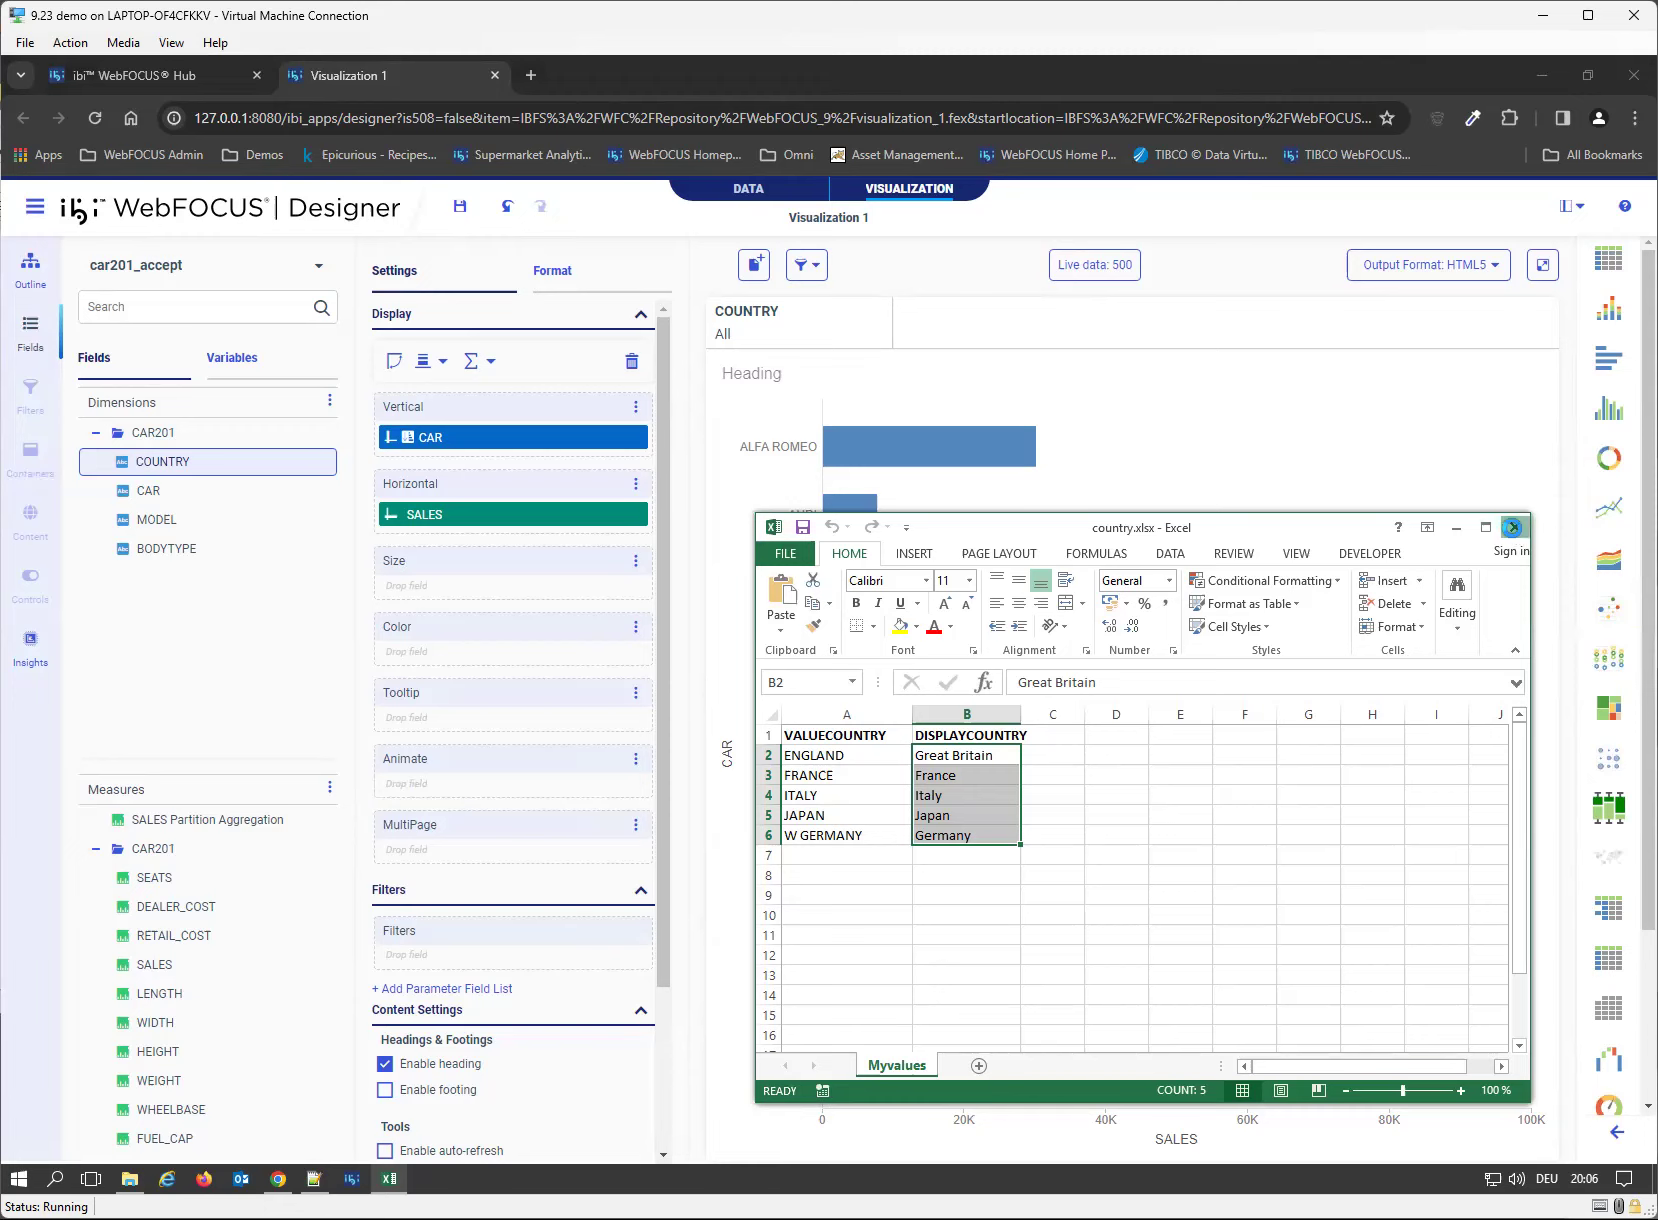
# - In the WebFOCUS Hub, upload country.xlsx from the Desktop as a new Excel data source
pyautogui.click(150, 78)
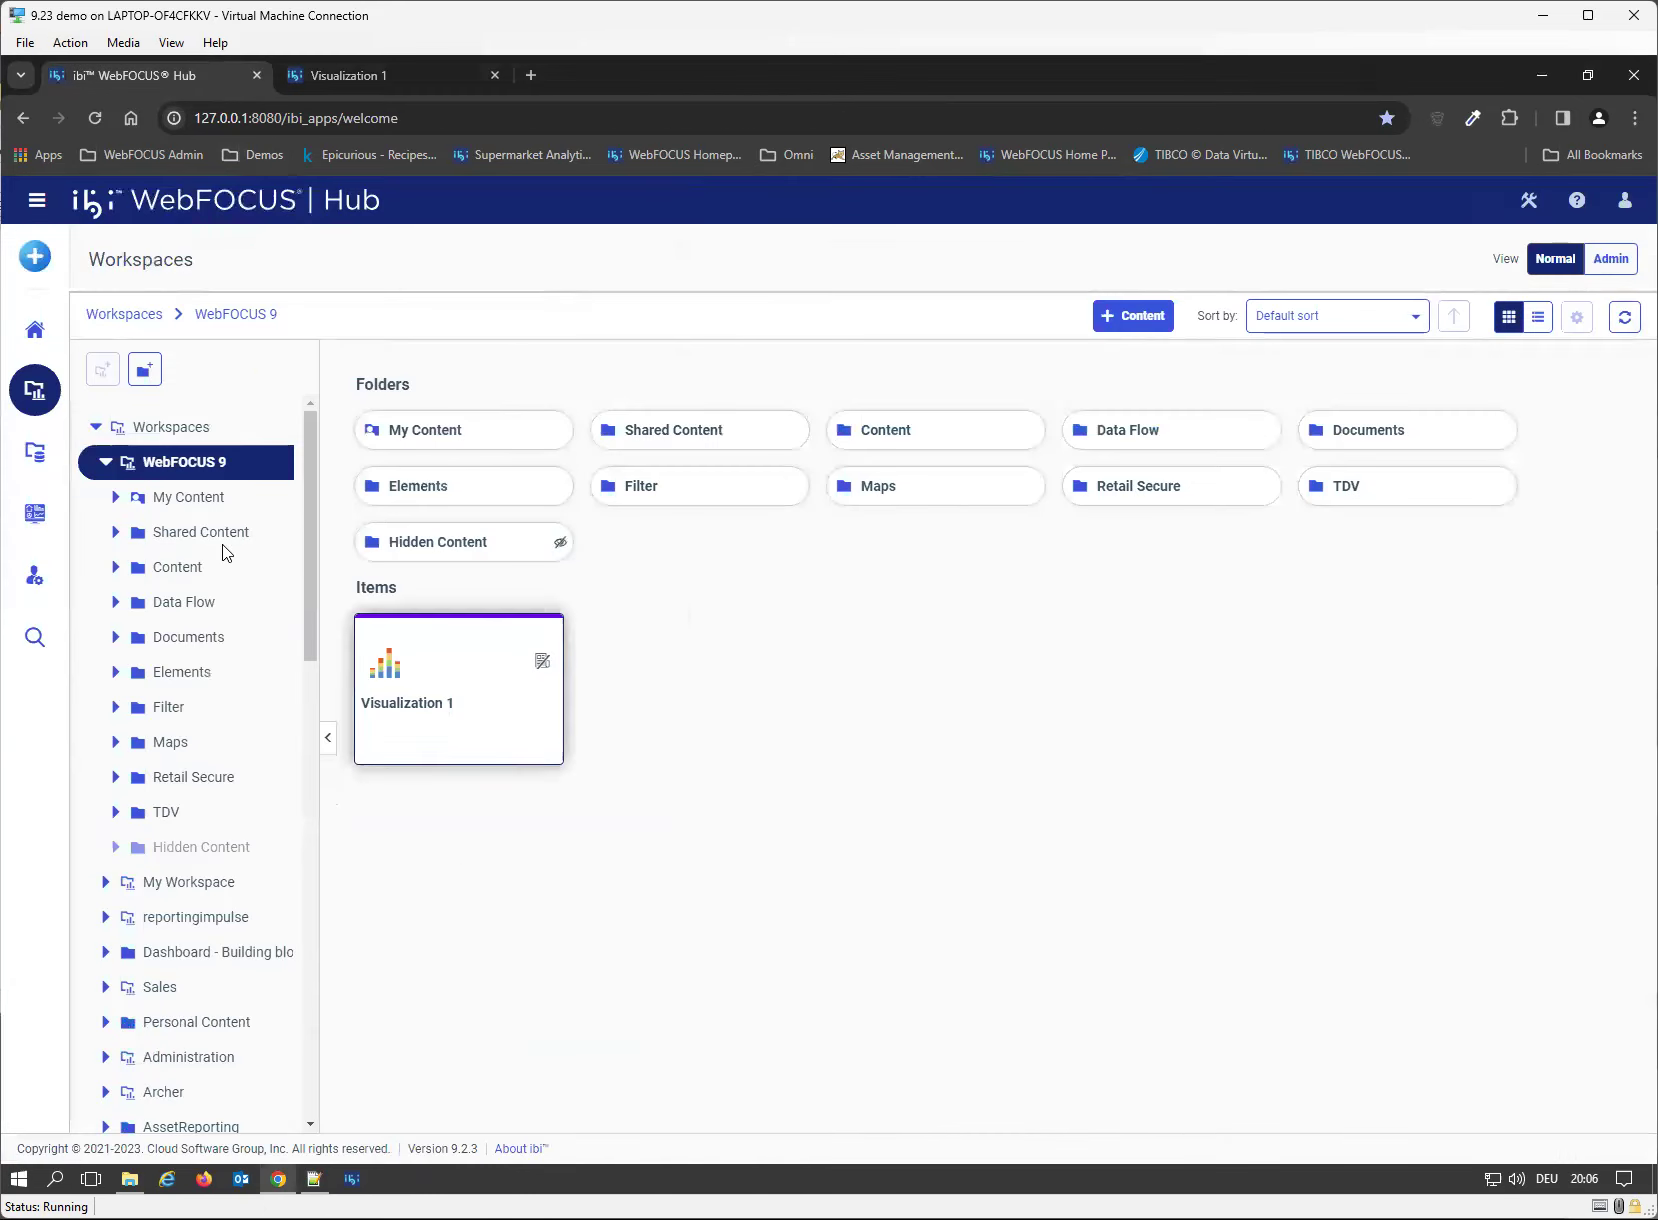
pyautogui.click(34, 256)
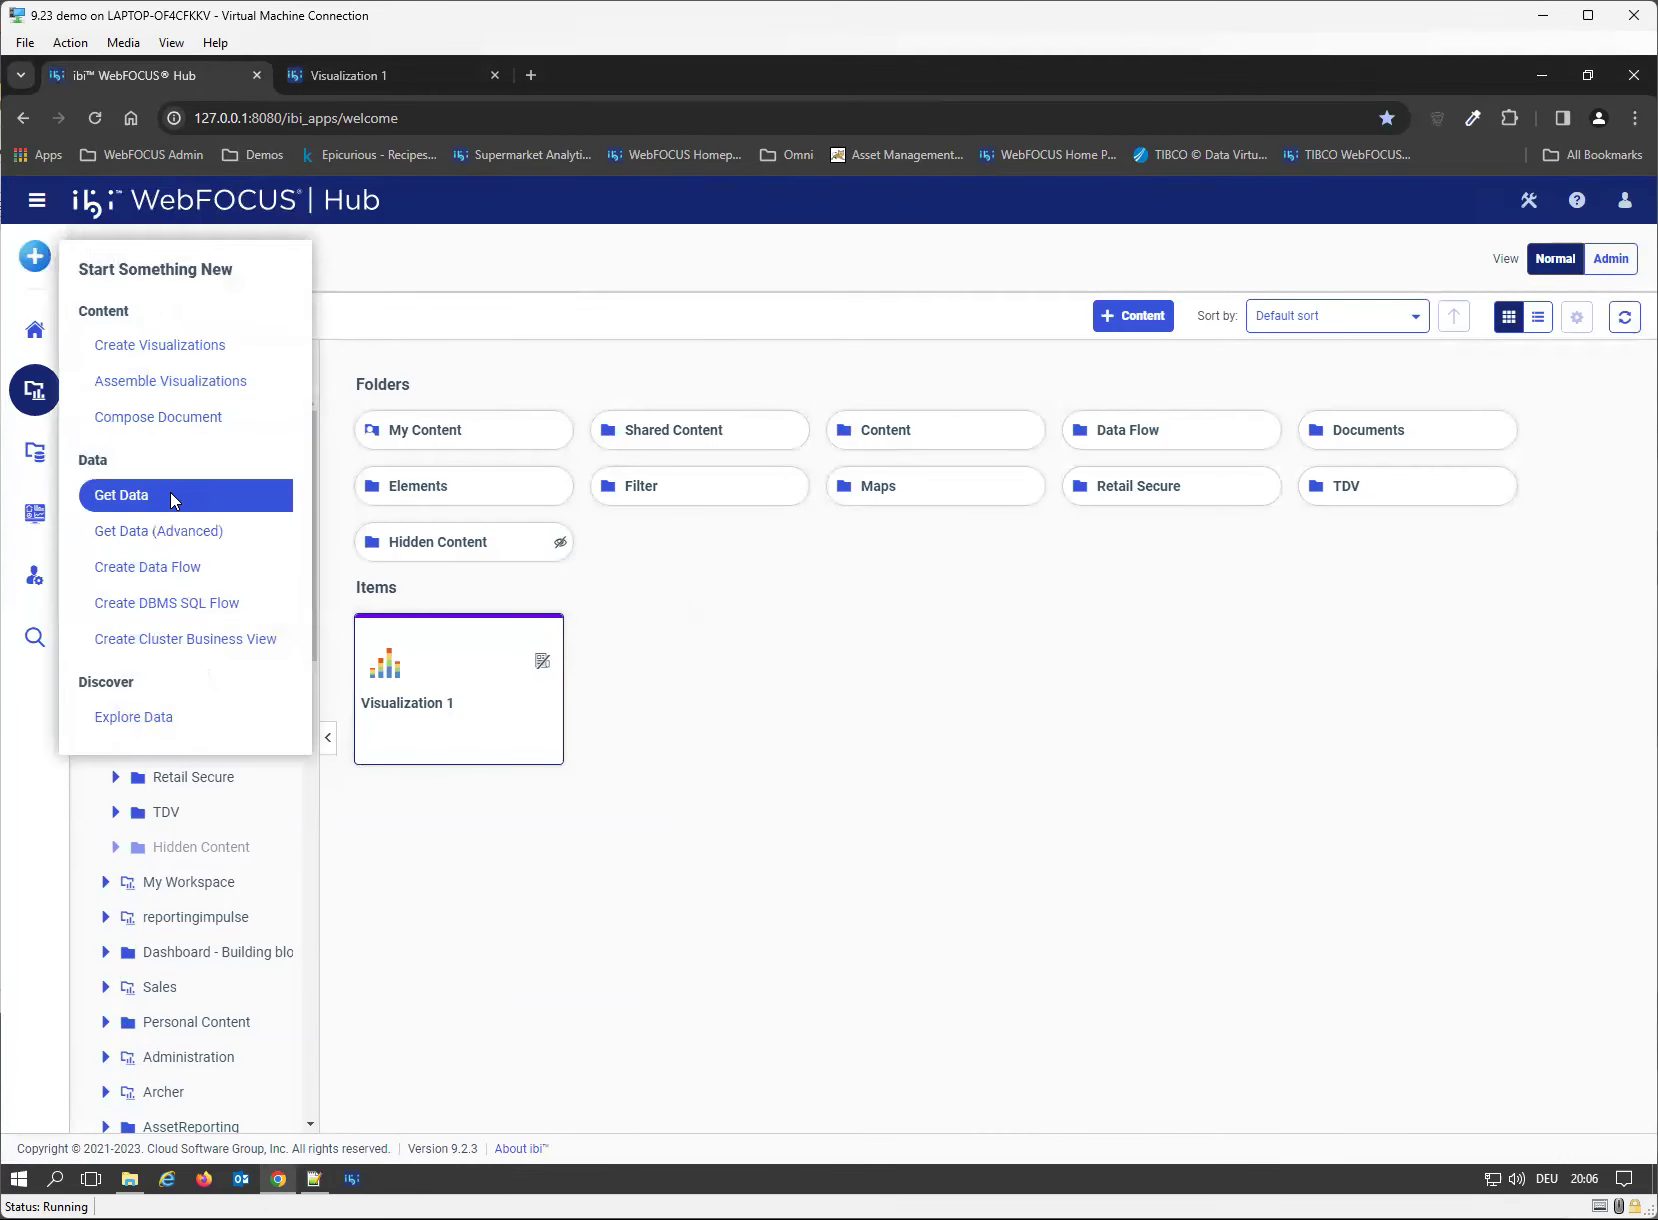
pyautogui.click(174, 499)
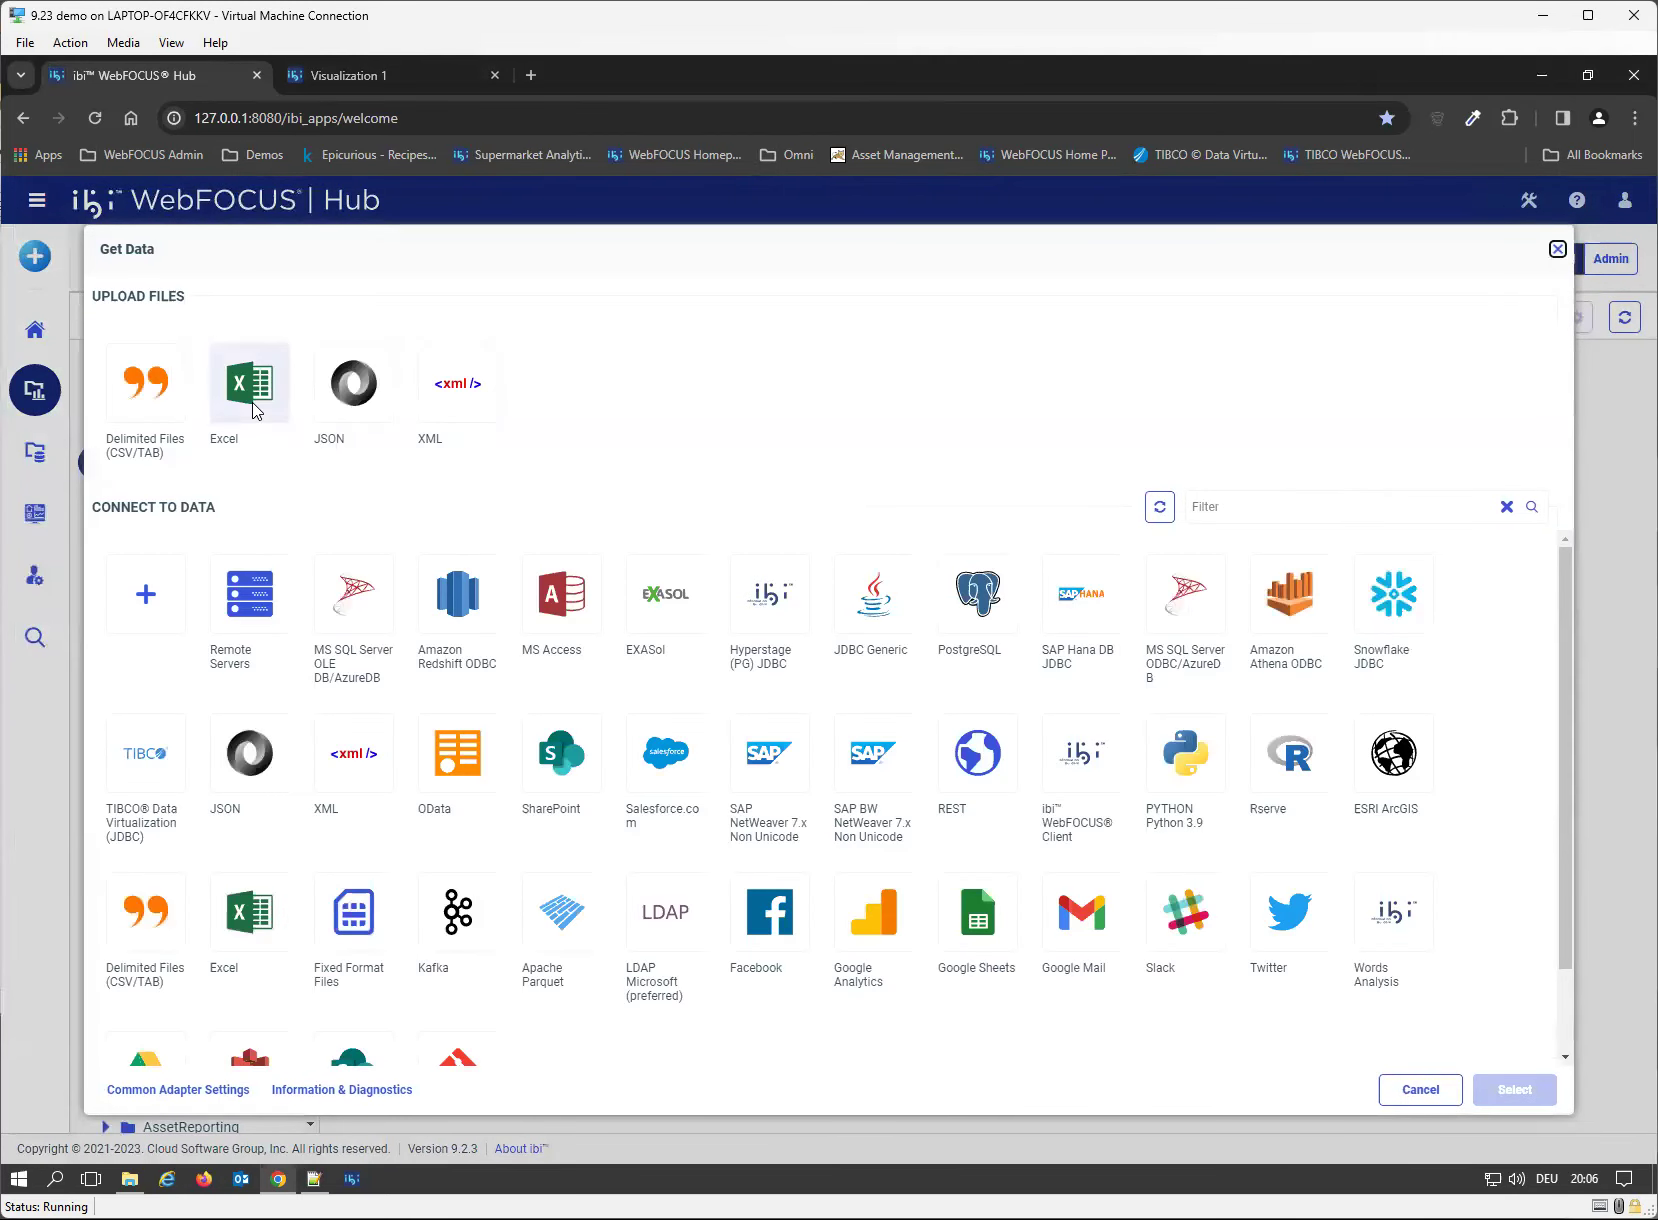
pyautogui.click(256, 410)
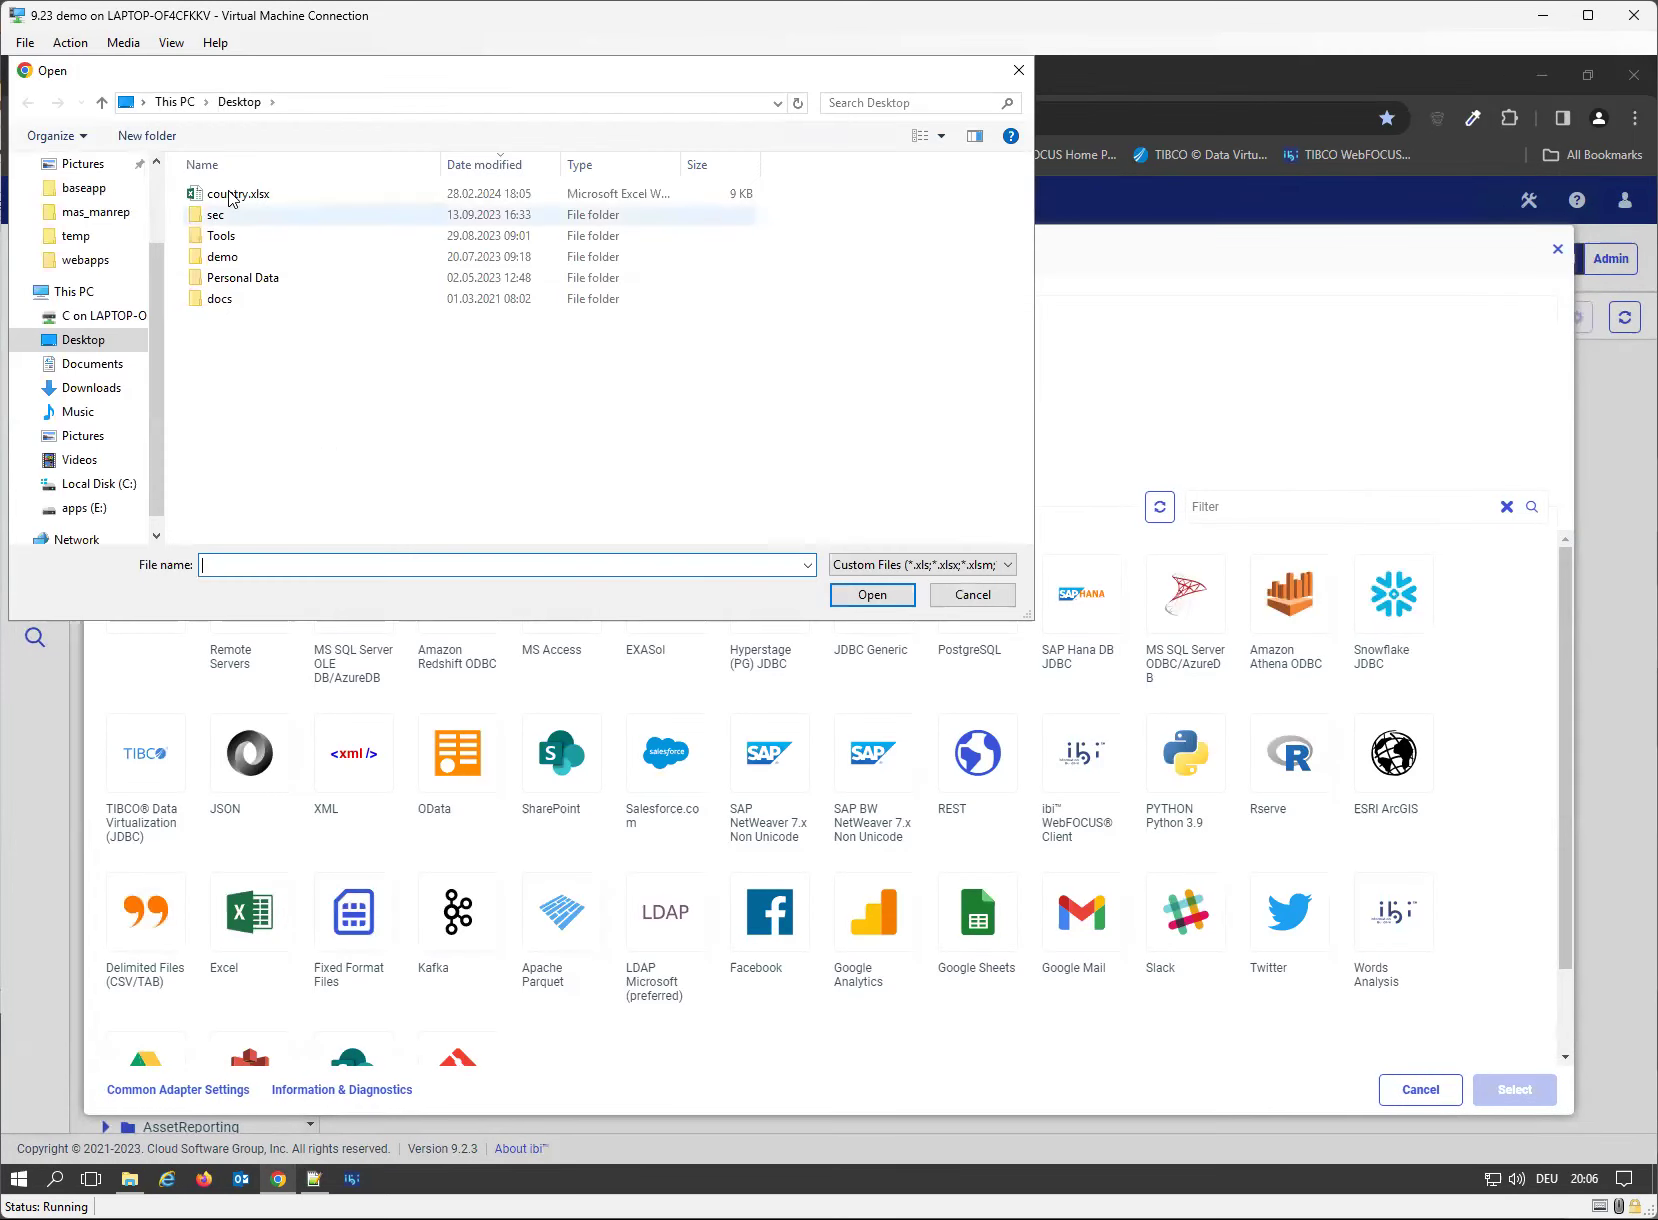
pyautogui.doubleClick(232, 197)
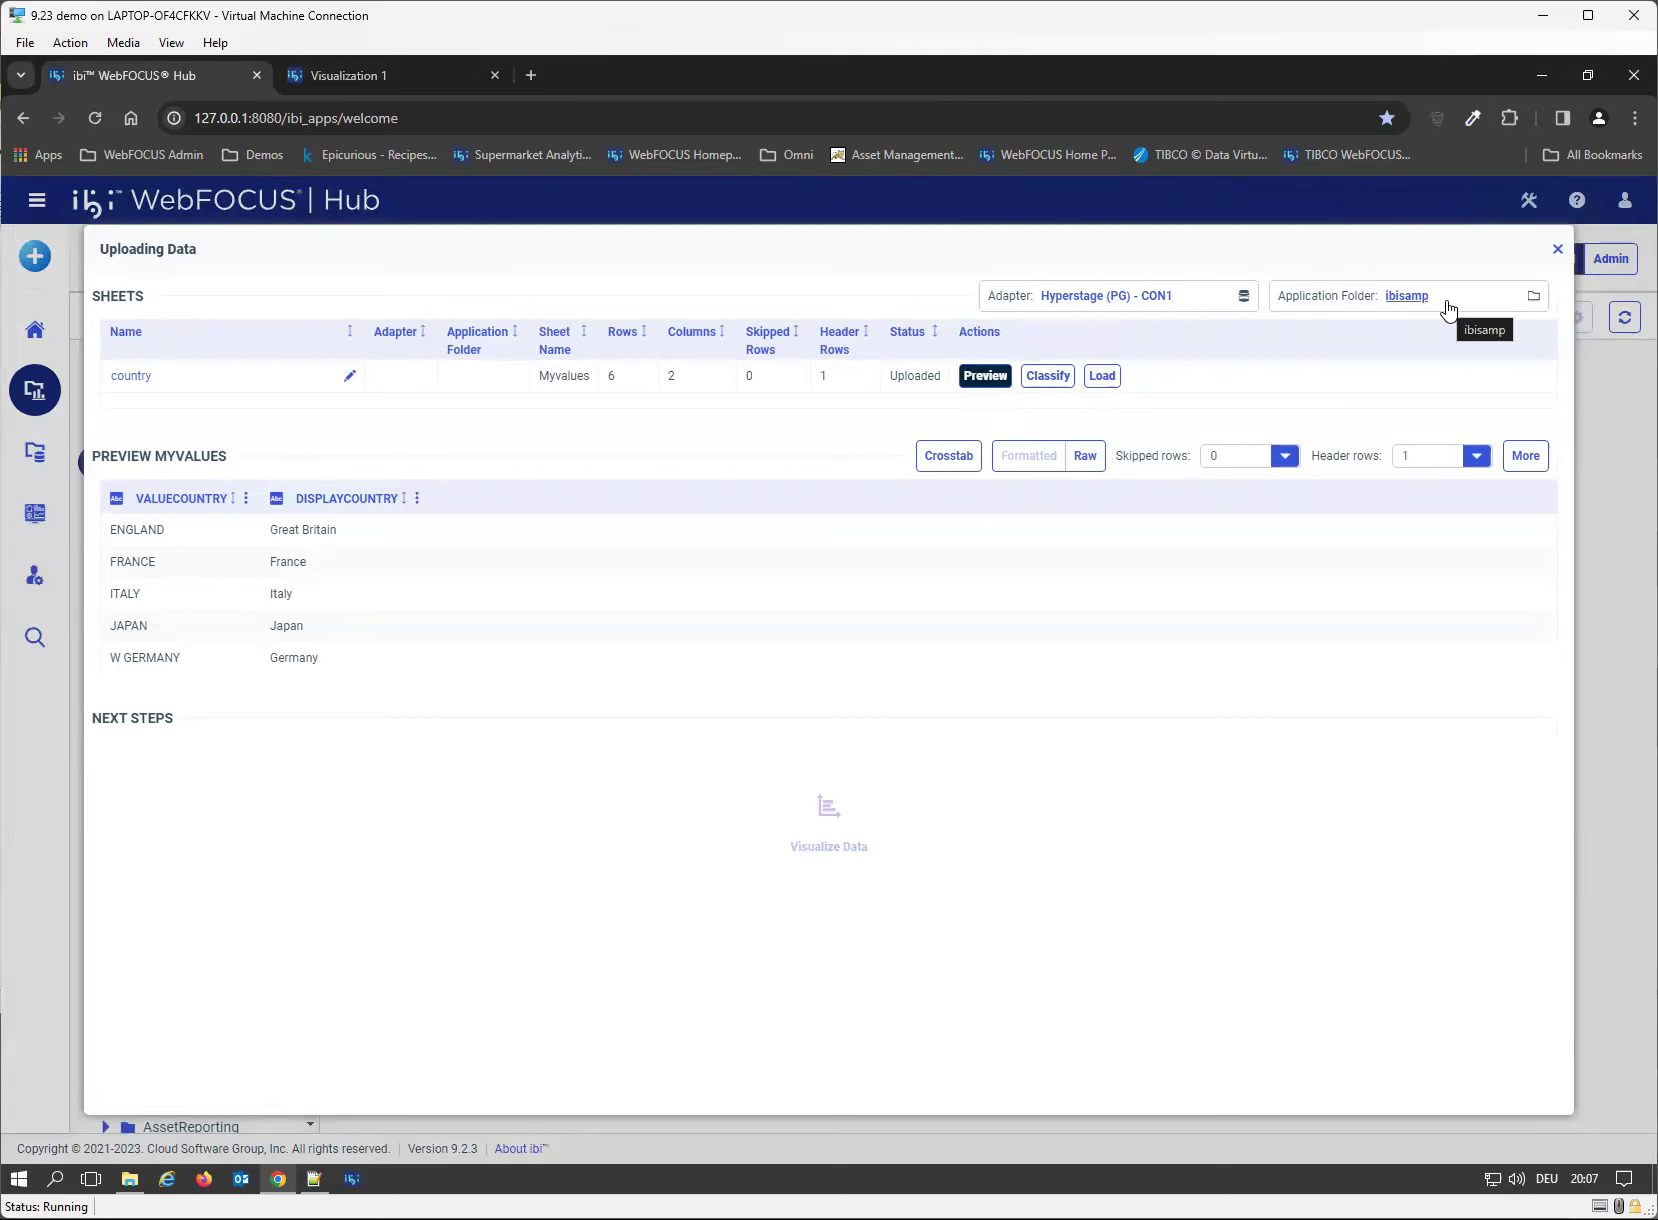
# - Name the uploaded sheet country_lookup, load it into the ibisamp application folder and close the upload dialog
pyautogui.click(204, 383)
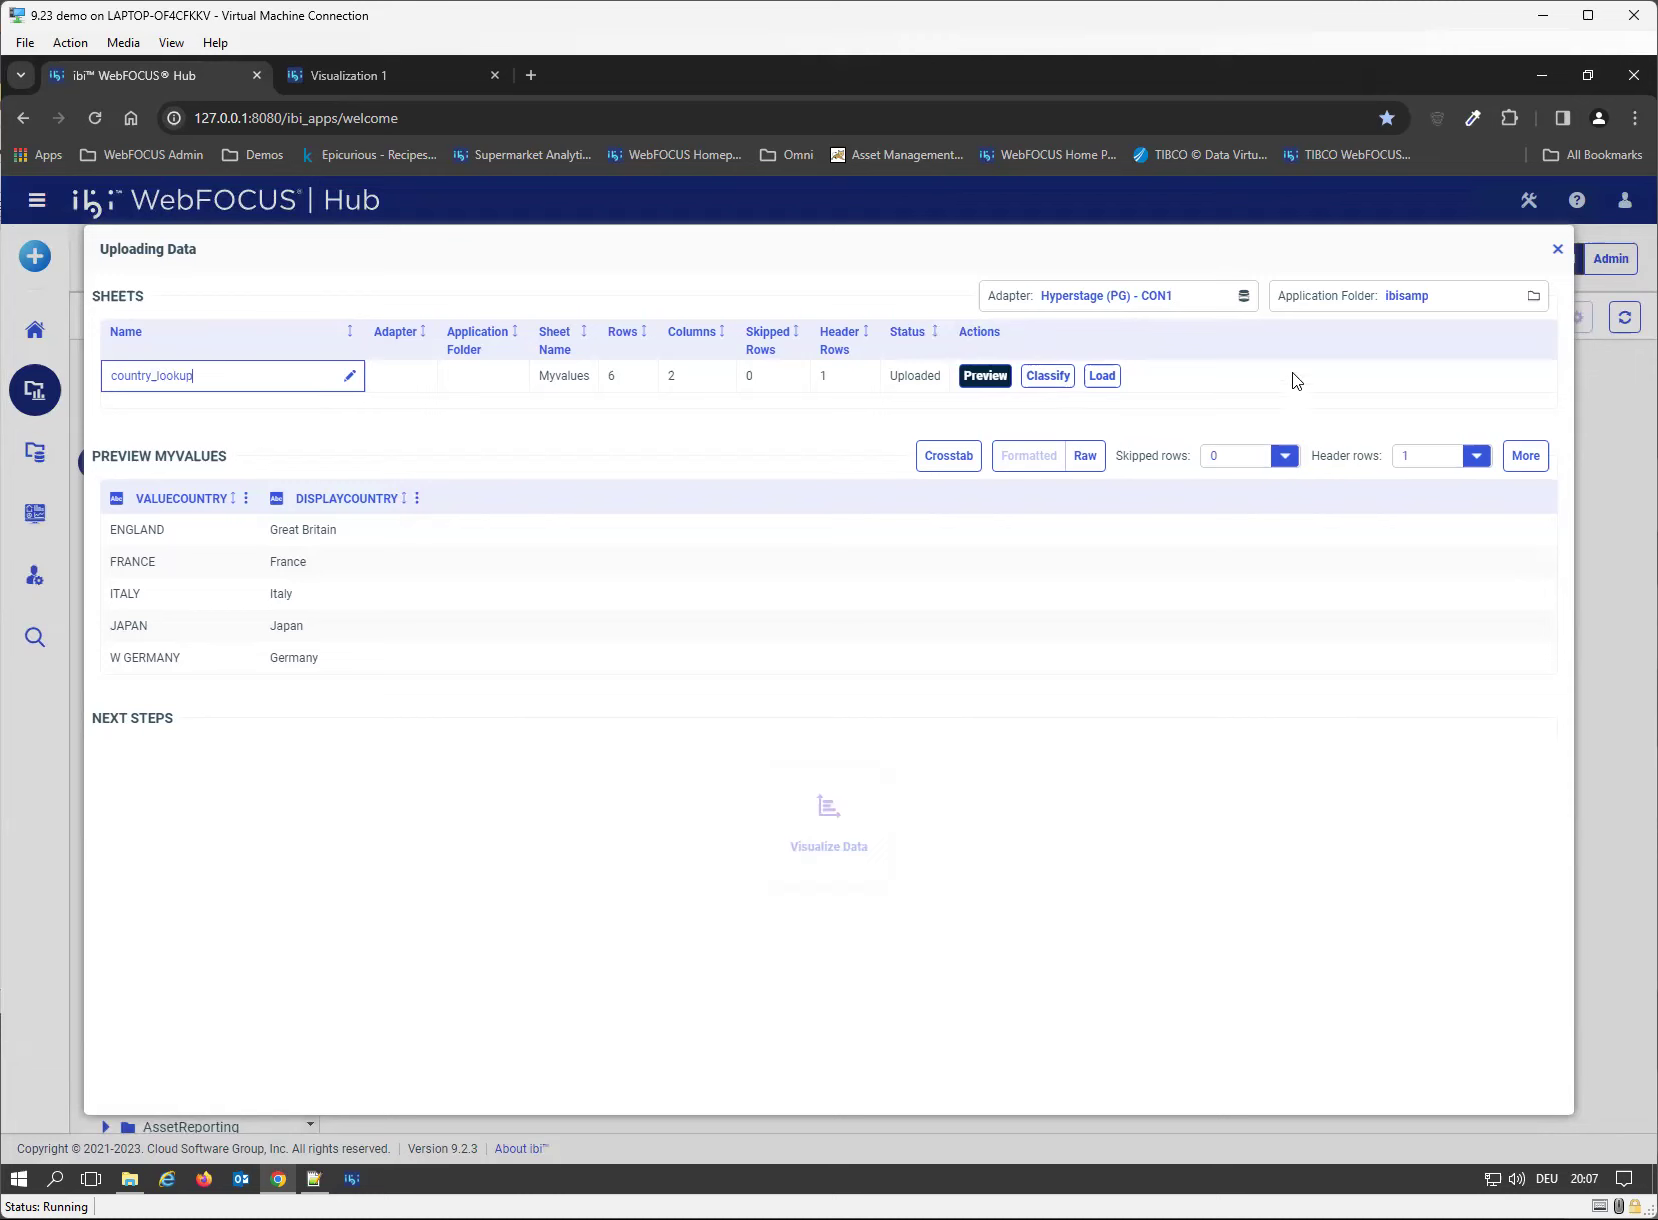
pyautogui.click(1103, 376)
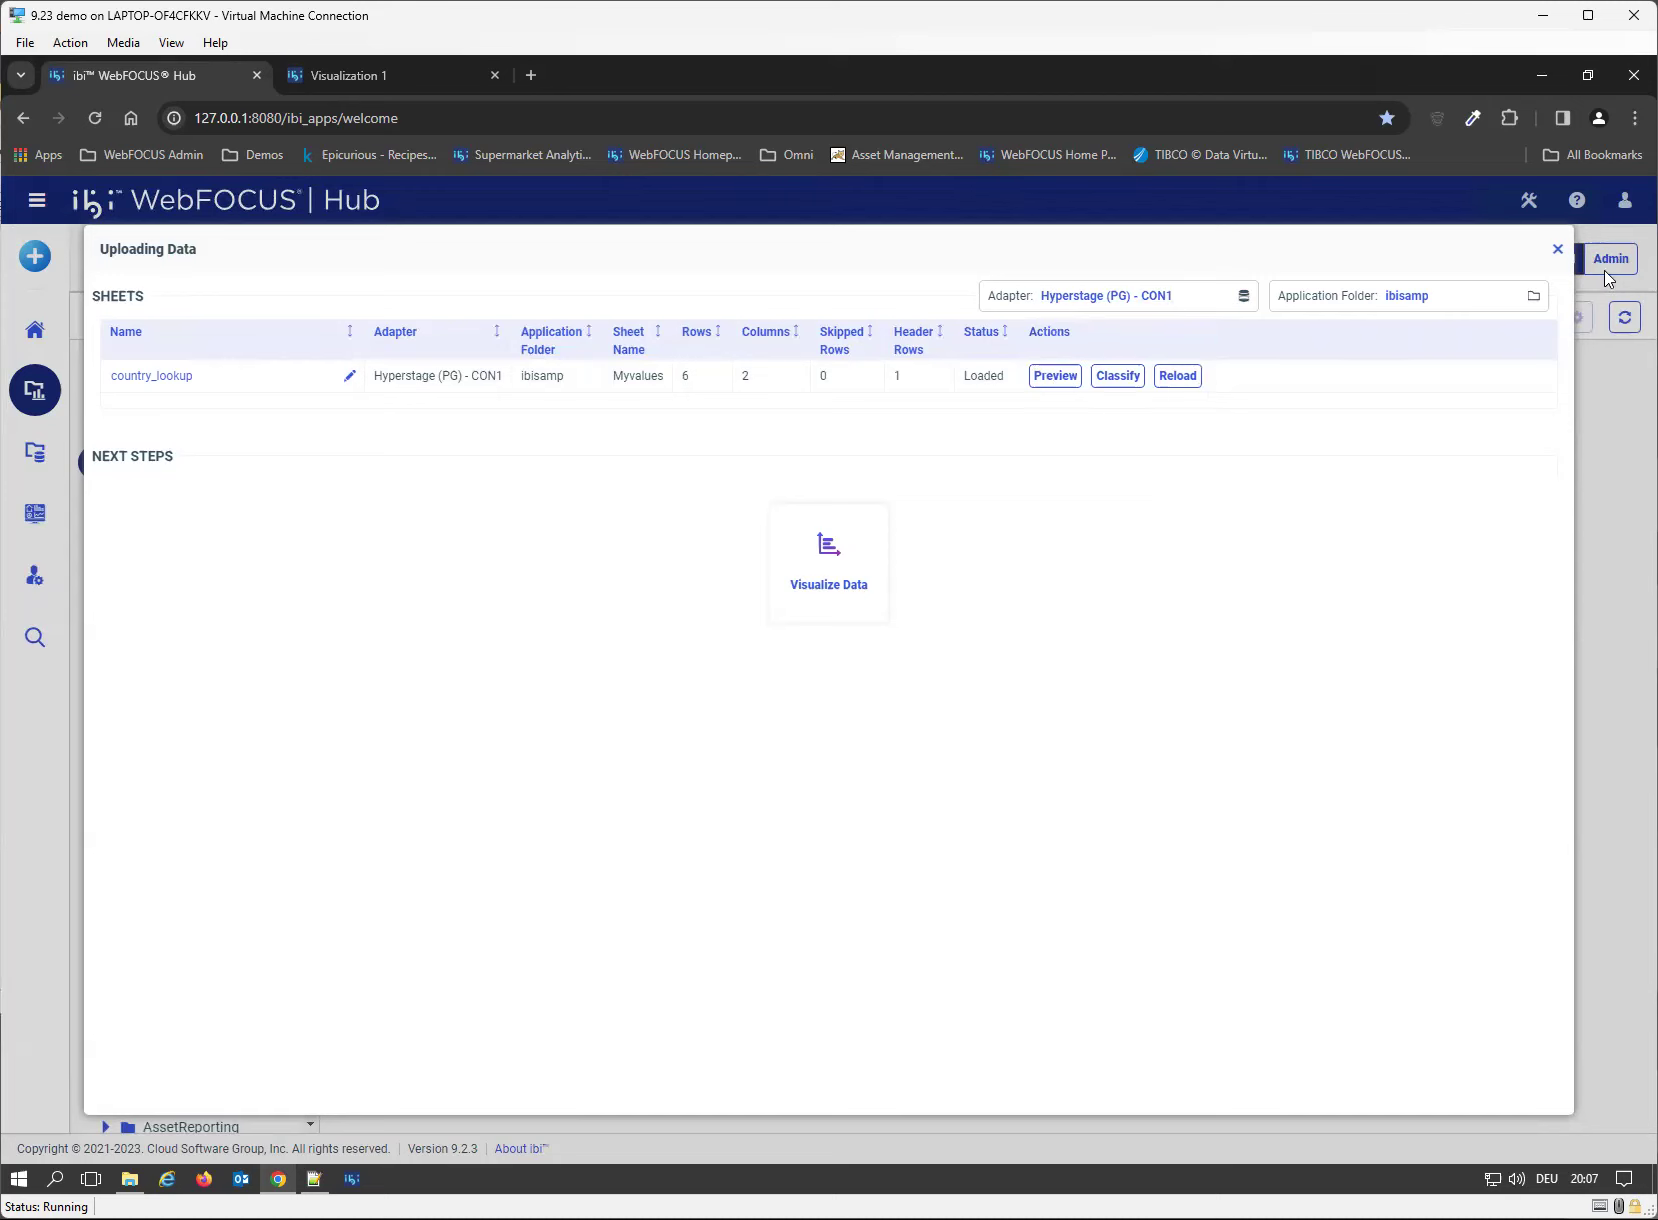
pyautogui.click(1557, 250)
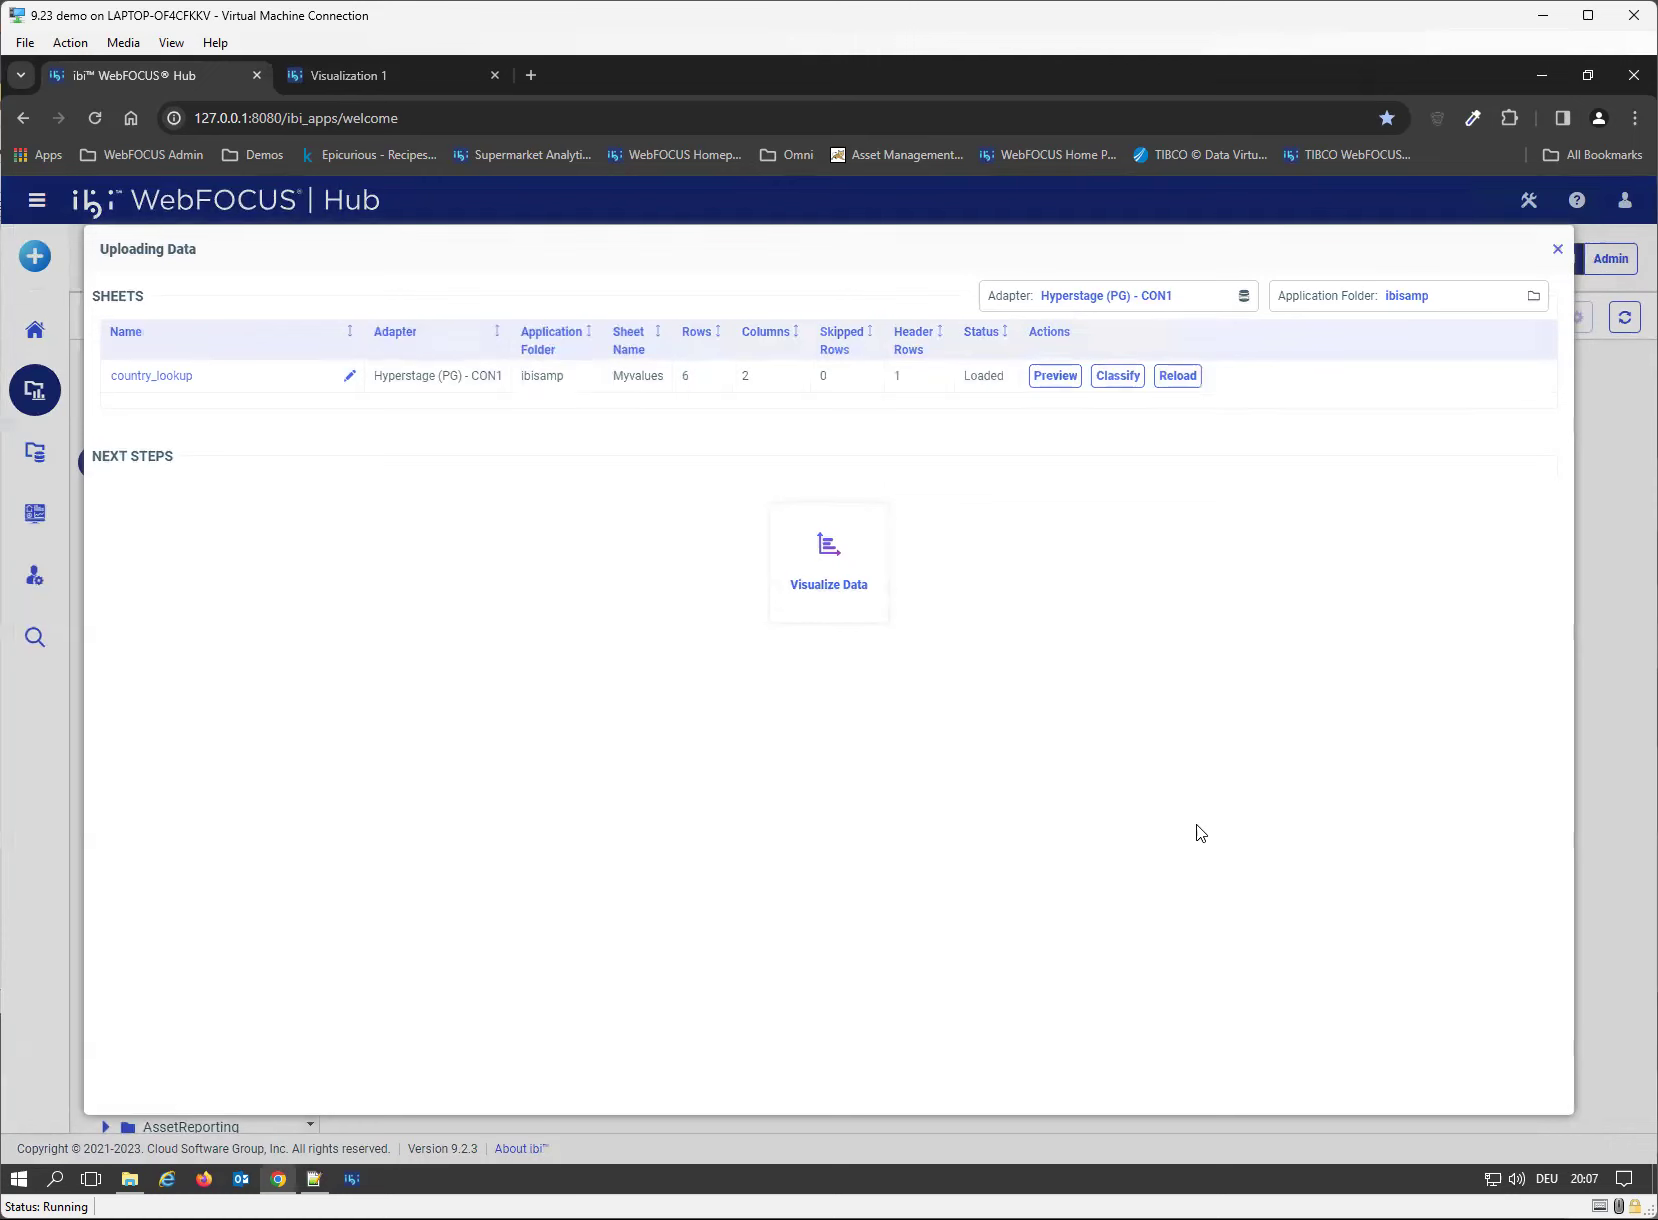
pyautogui.click(900, 722)
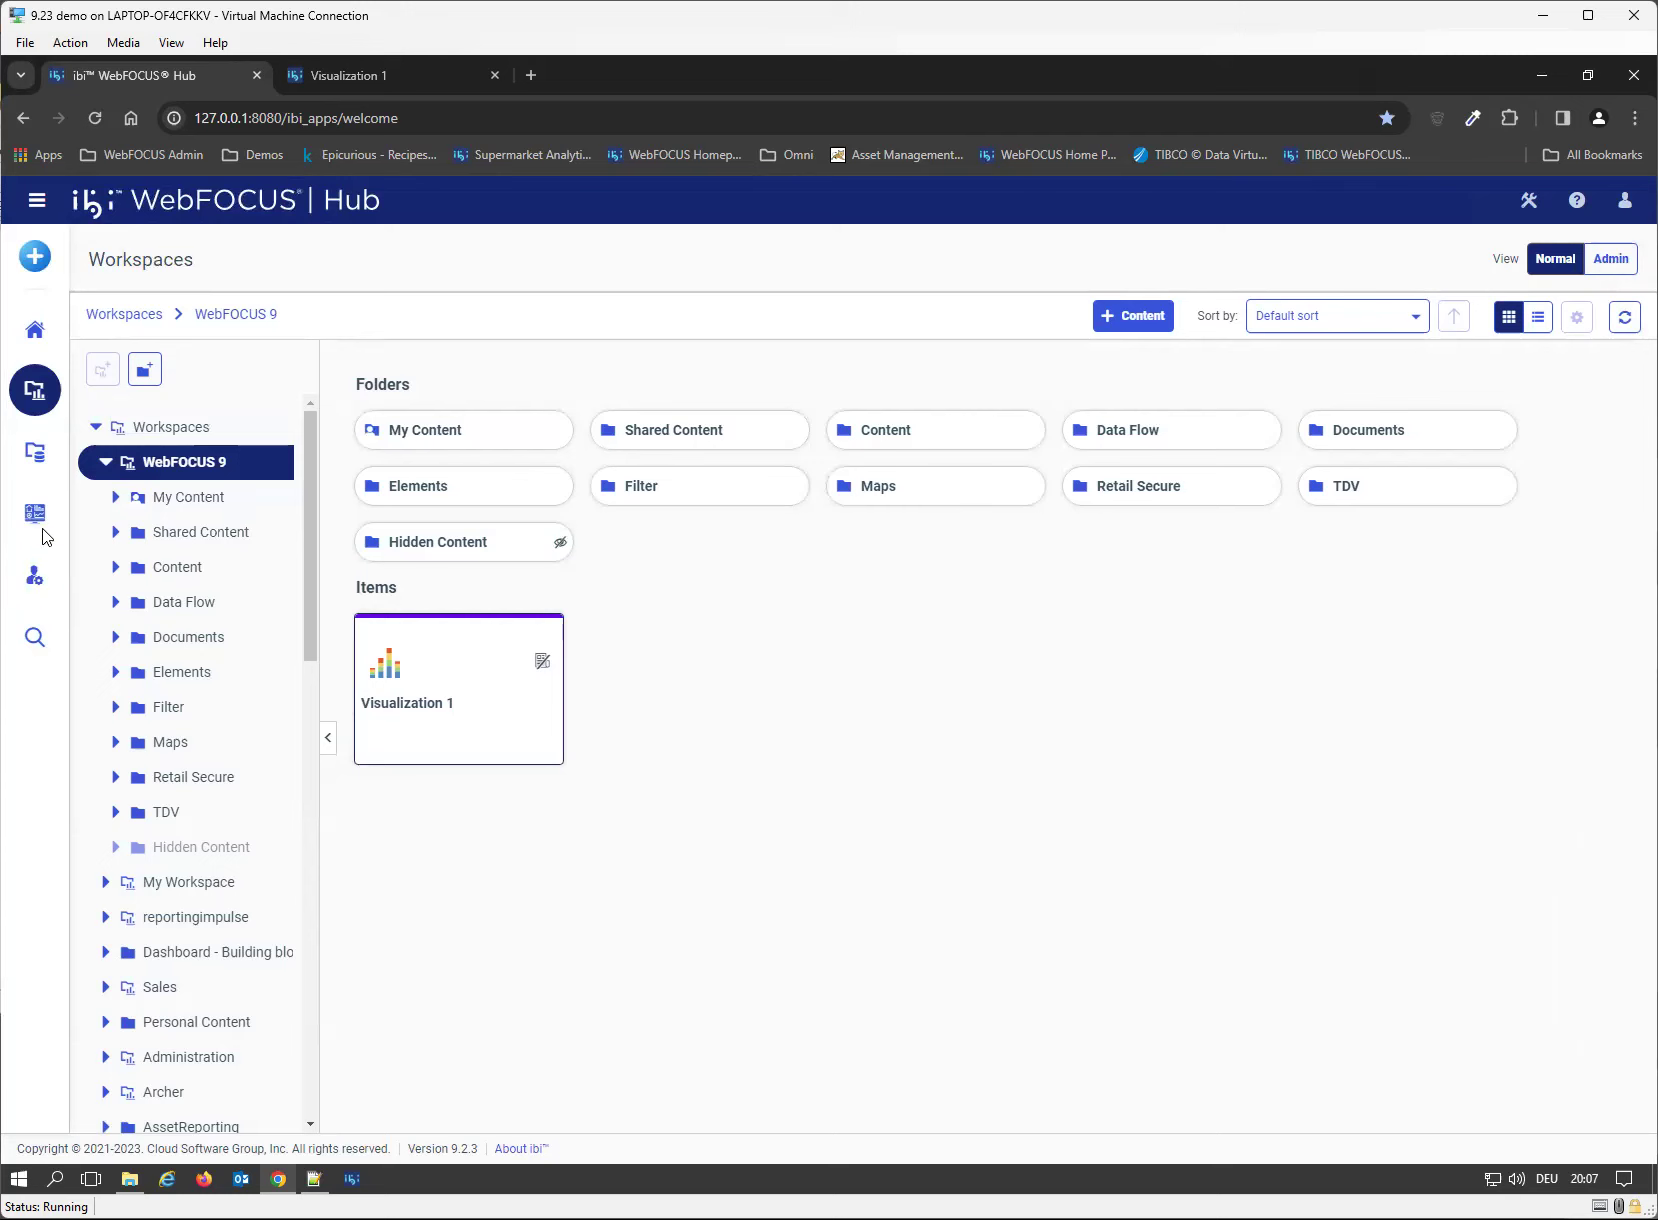
# - Show the application directories in the Hub, then save Visualization 1 and close it
pyautogui.click(35, 450)
pyautogui.click(390, 80)
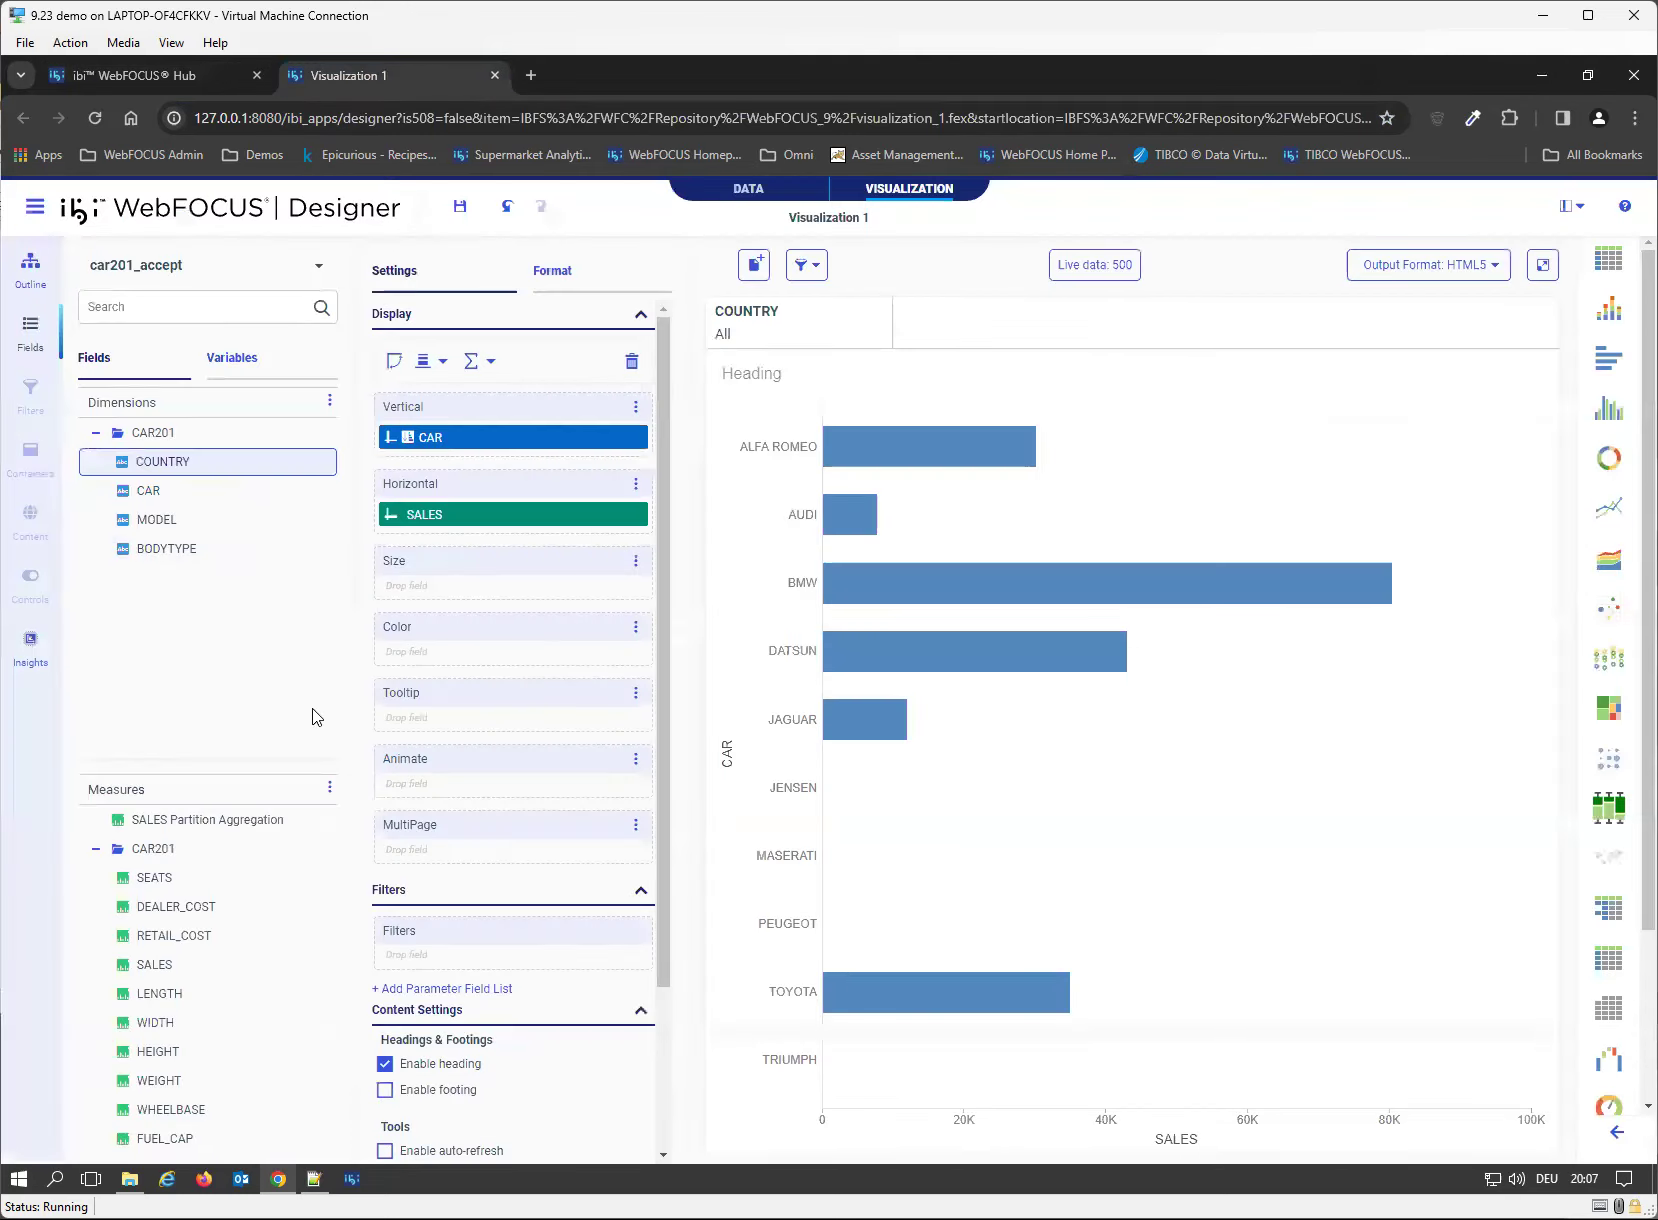
pyautogui.click(461, 207)
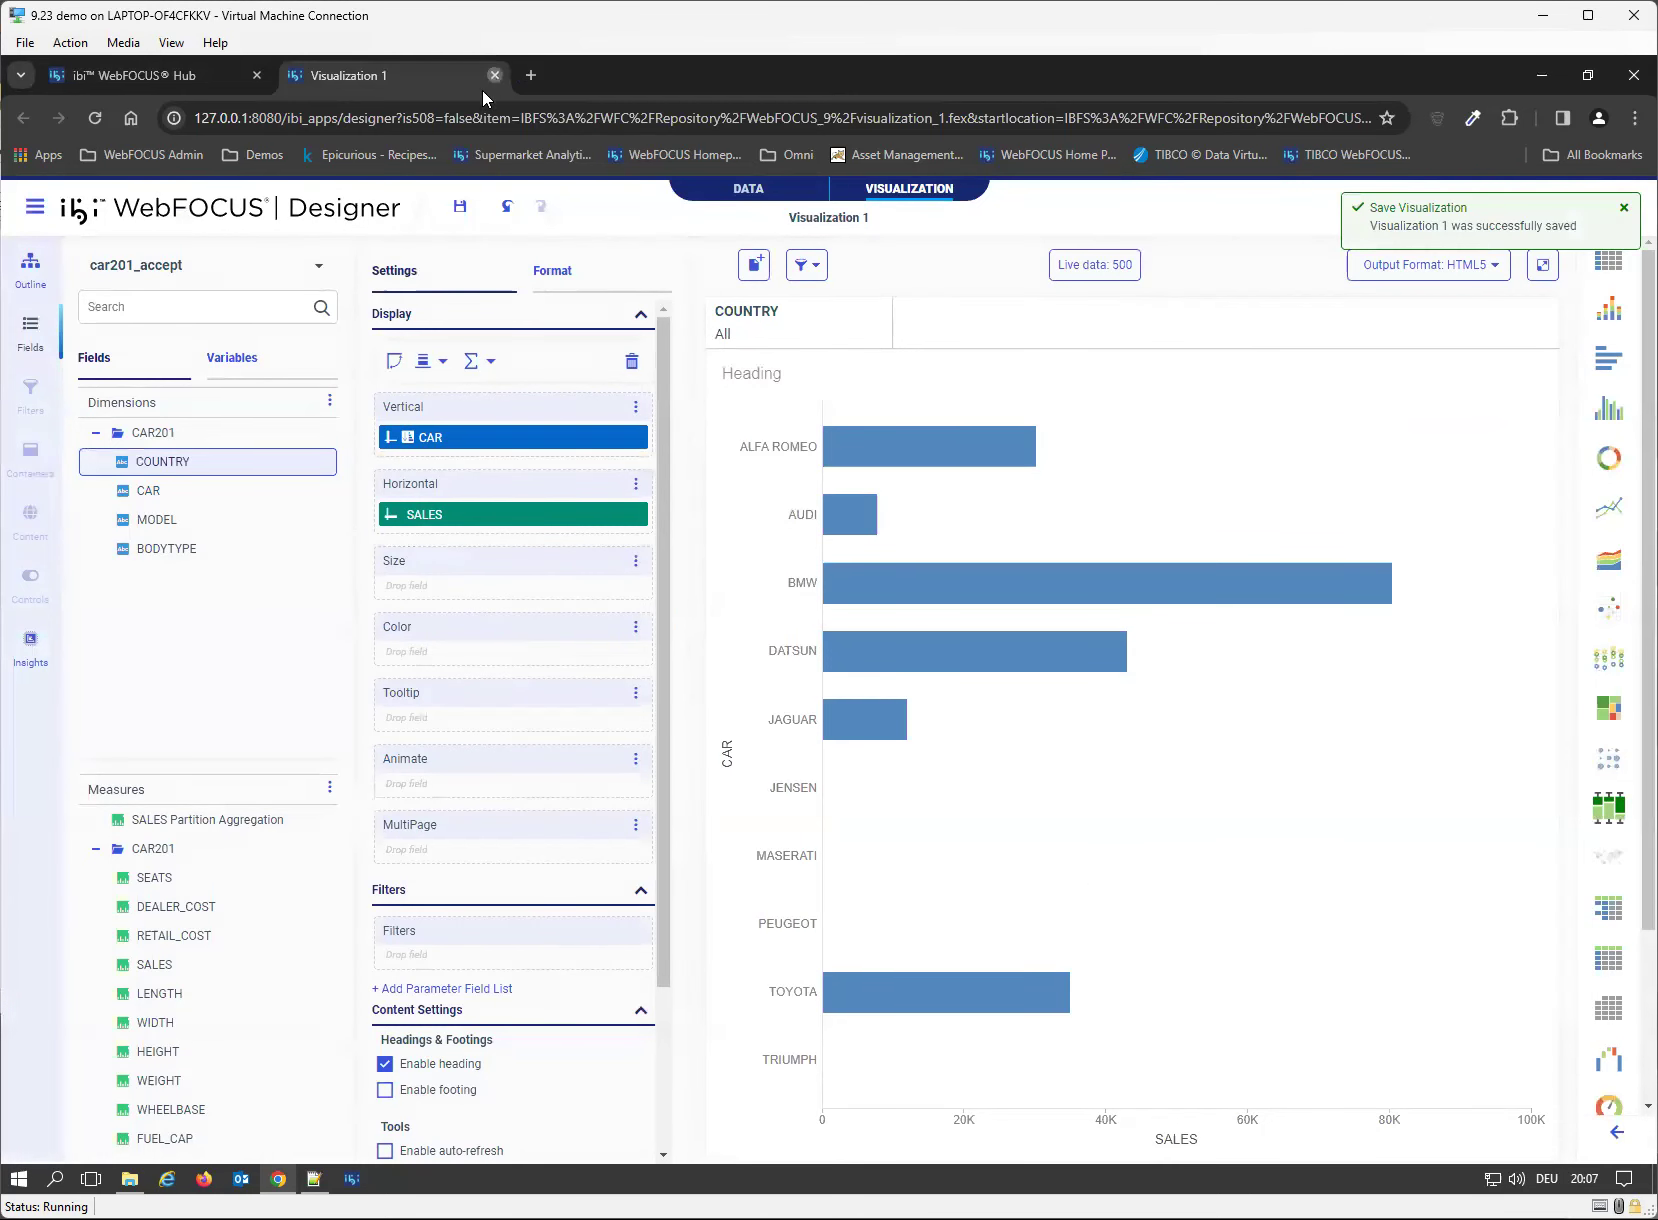
pyautogui.click(494, 75)
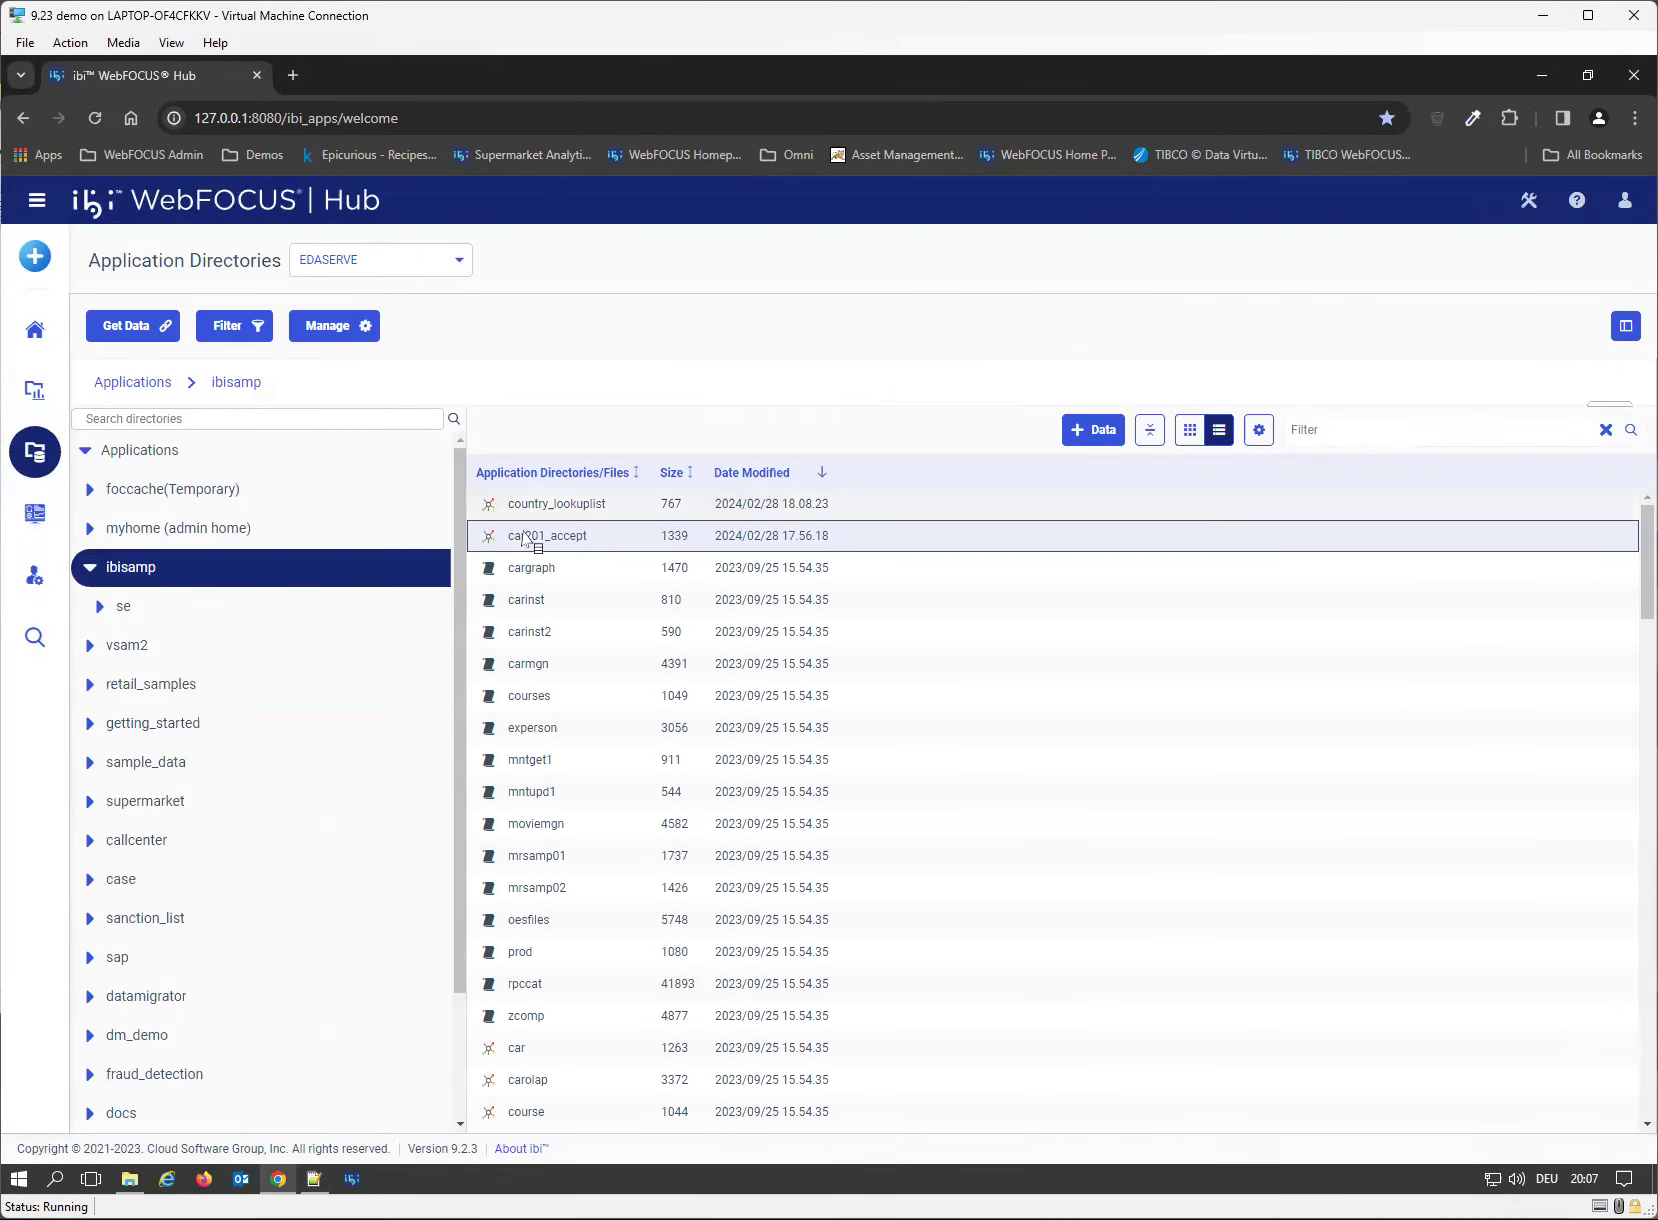
# - Open the car201_accept synonym from the ibisamp application directory for editing
pyautogui.rightClick(556, 543)
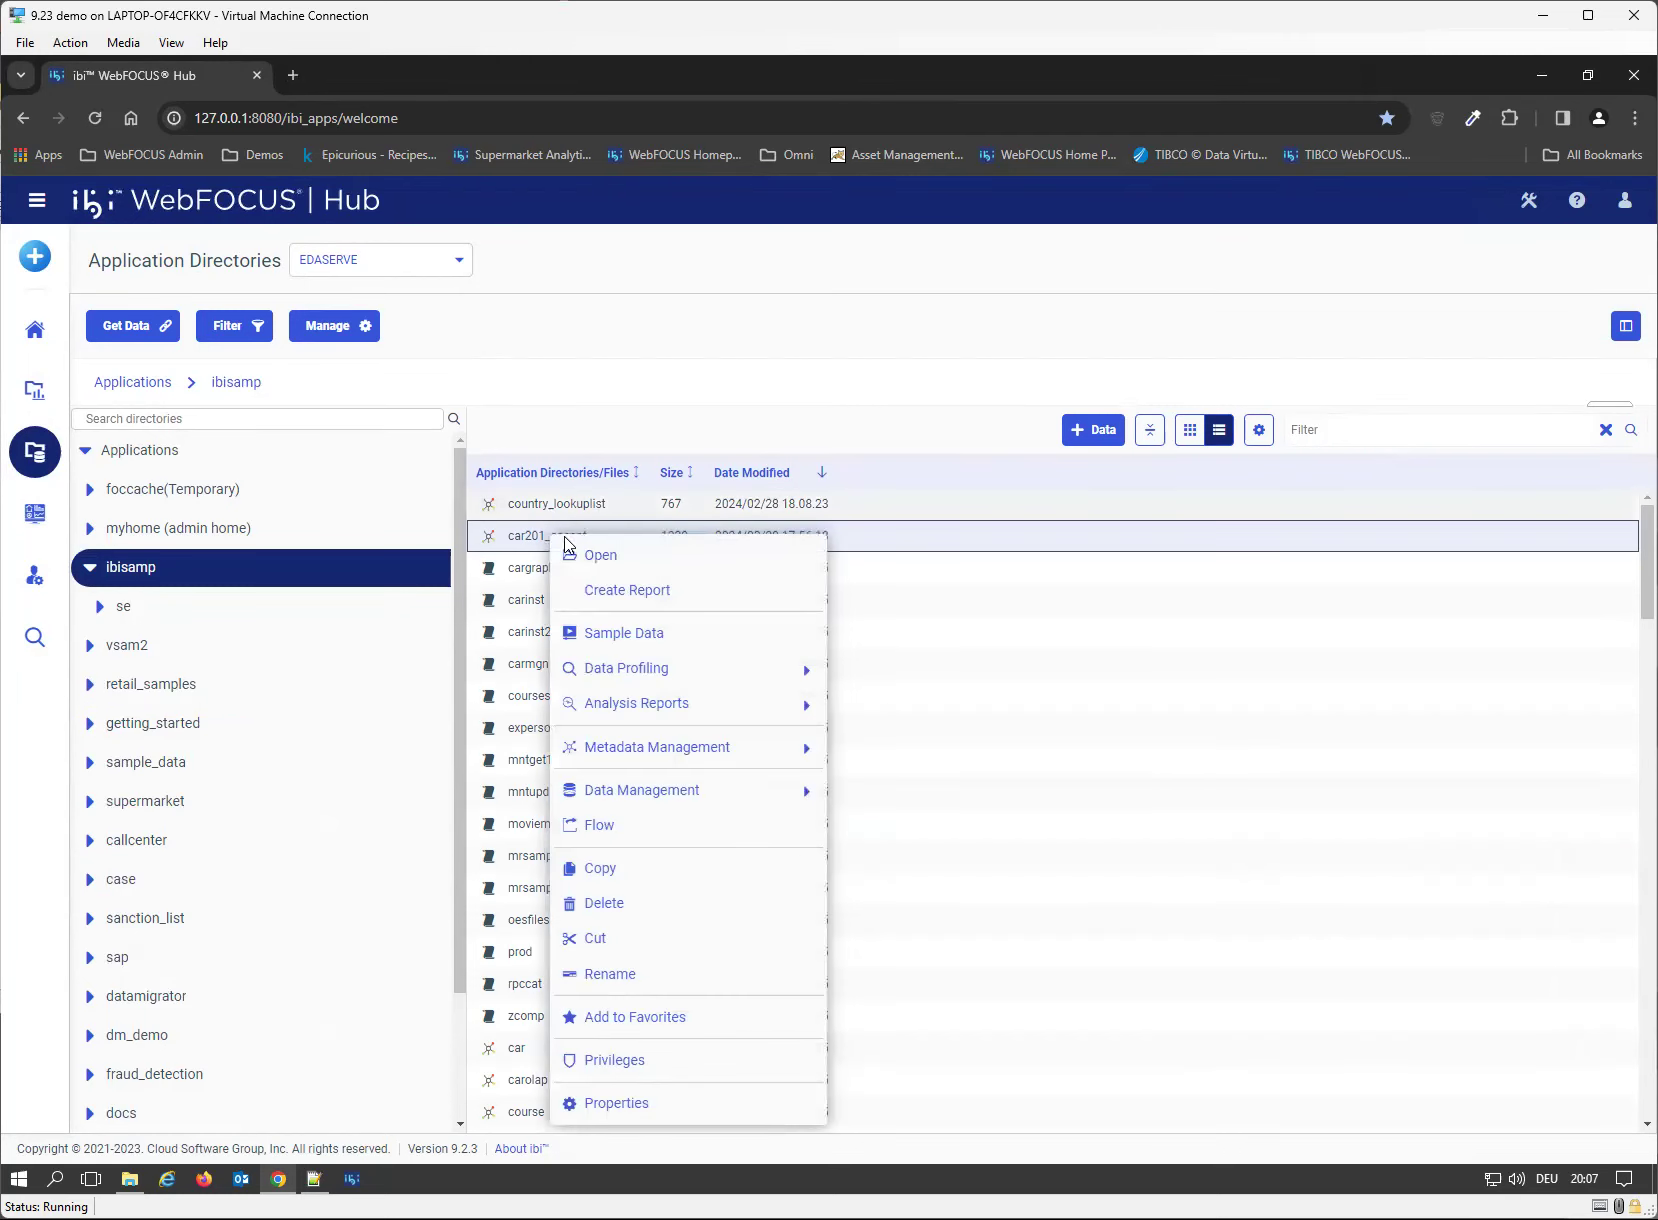
pyautogui.click(620, 561)
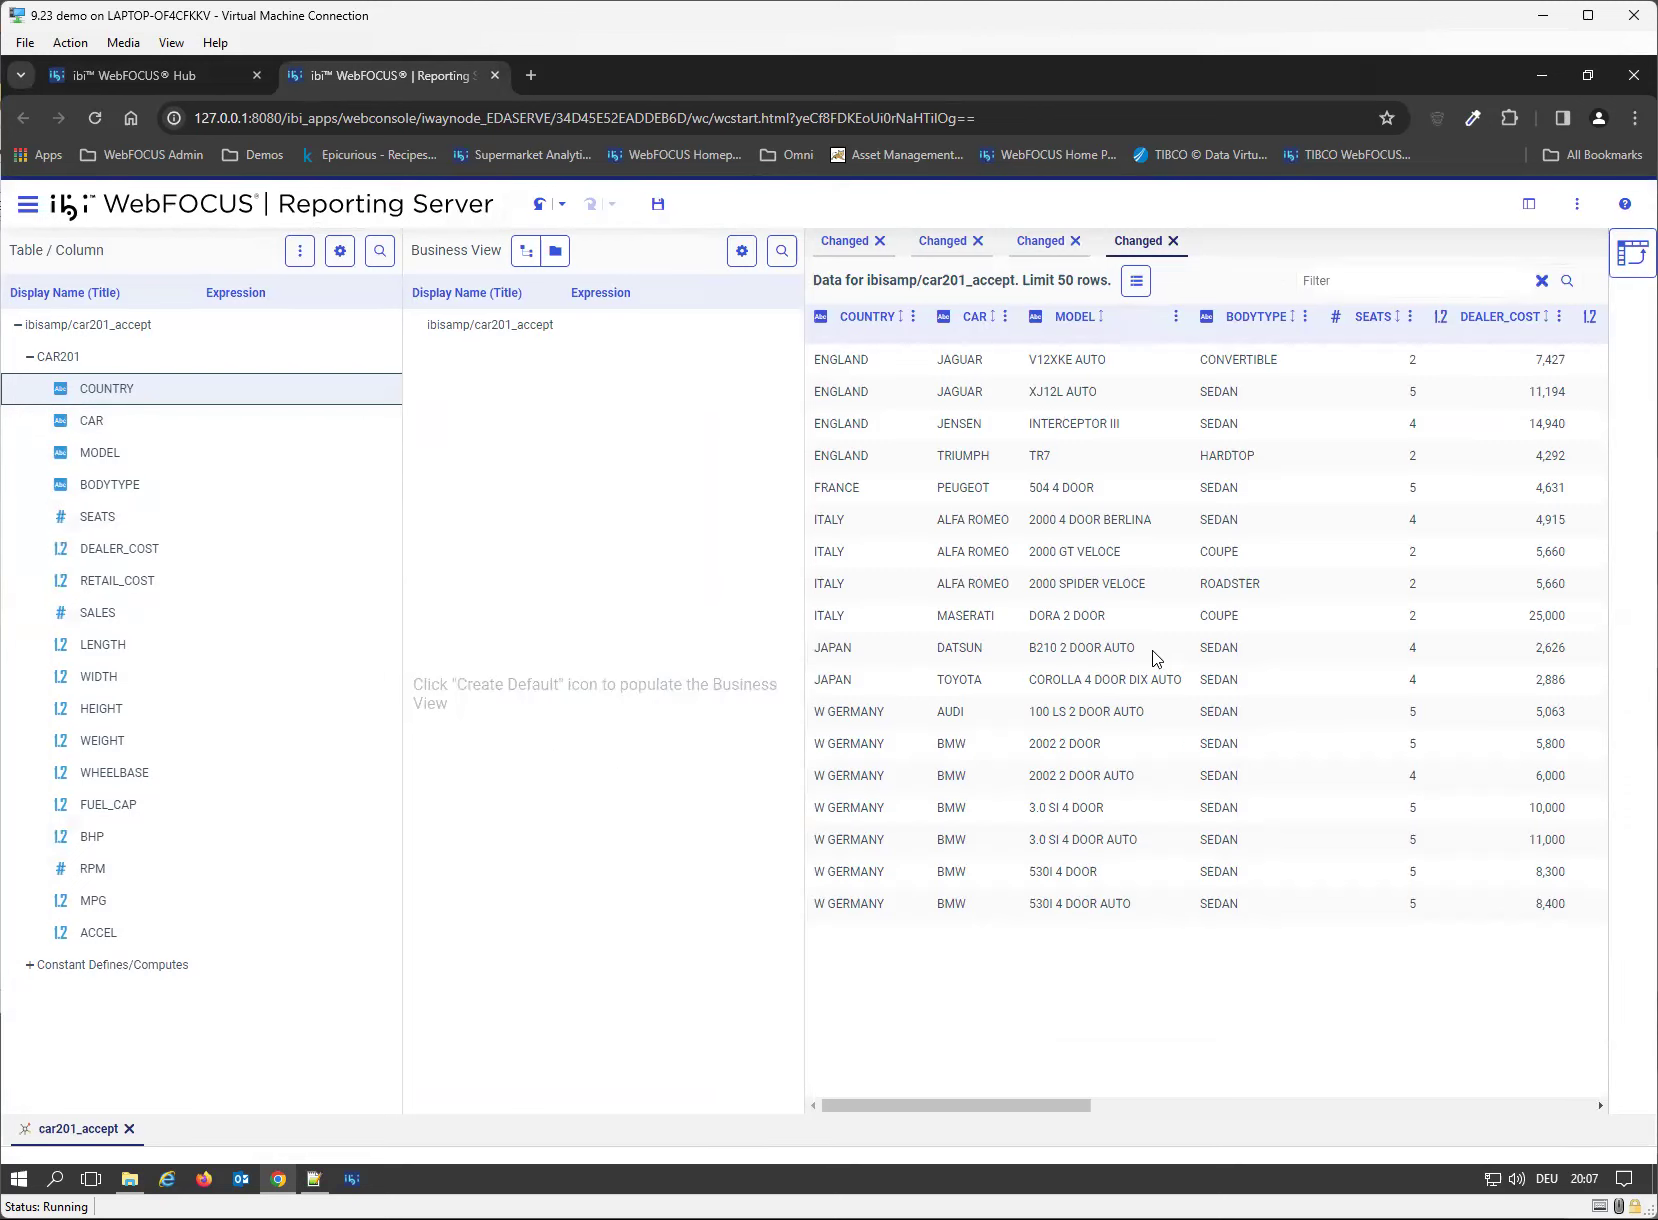
# - Set the ACCEPT attribute of the COUNTRY field to SYNONYM in its properties
pyautogui.rightClick(154, 397)
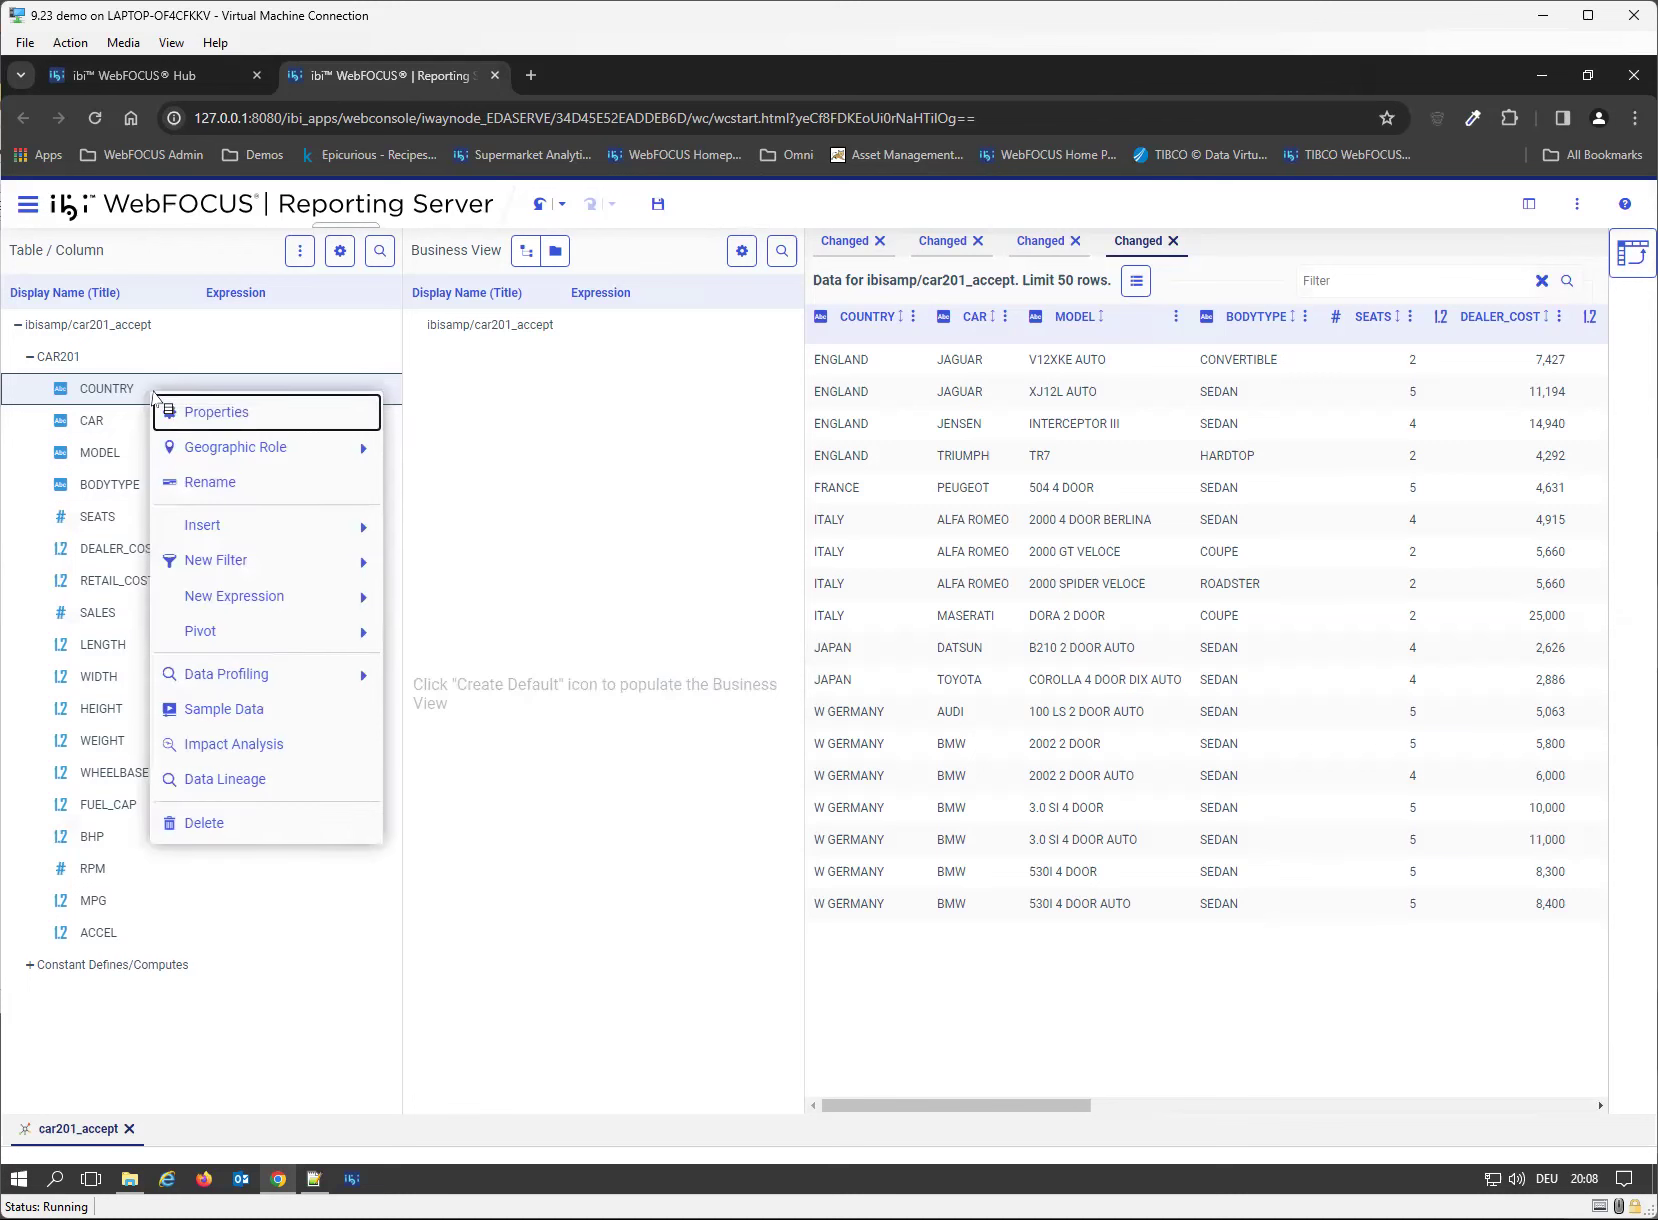
pyautogui.click(194, 413)
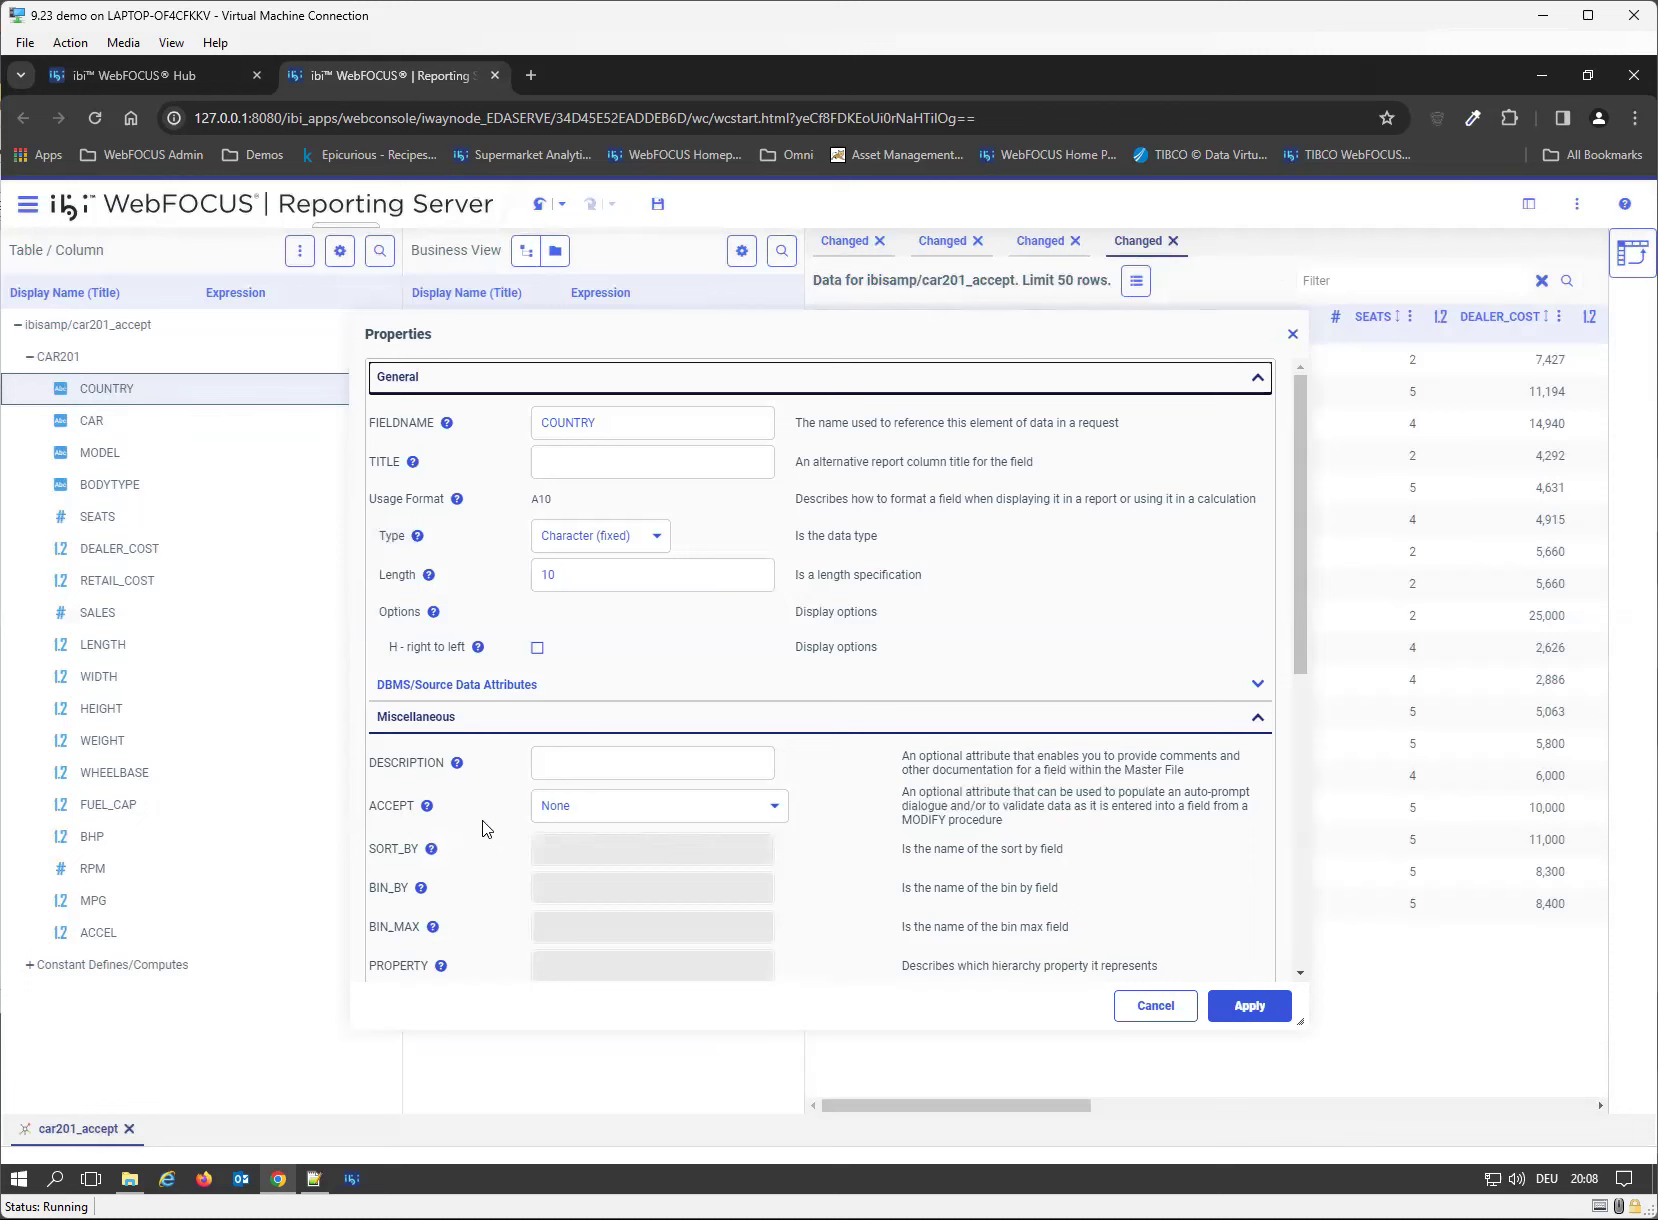
pyautogui.click(556, 808)
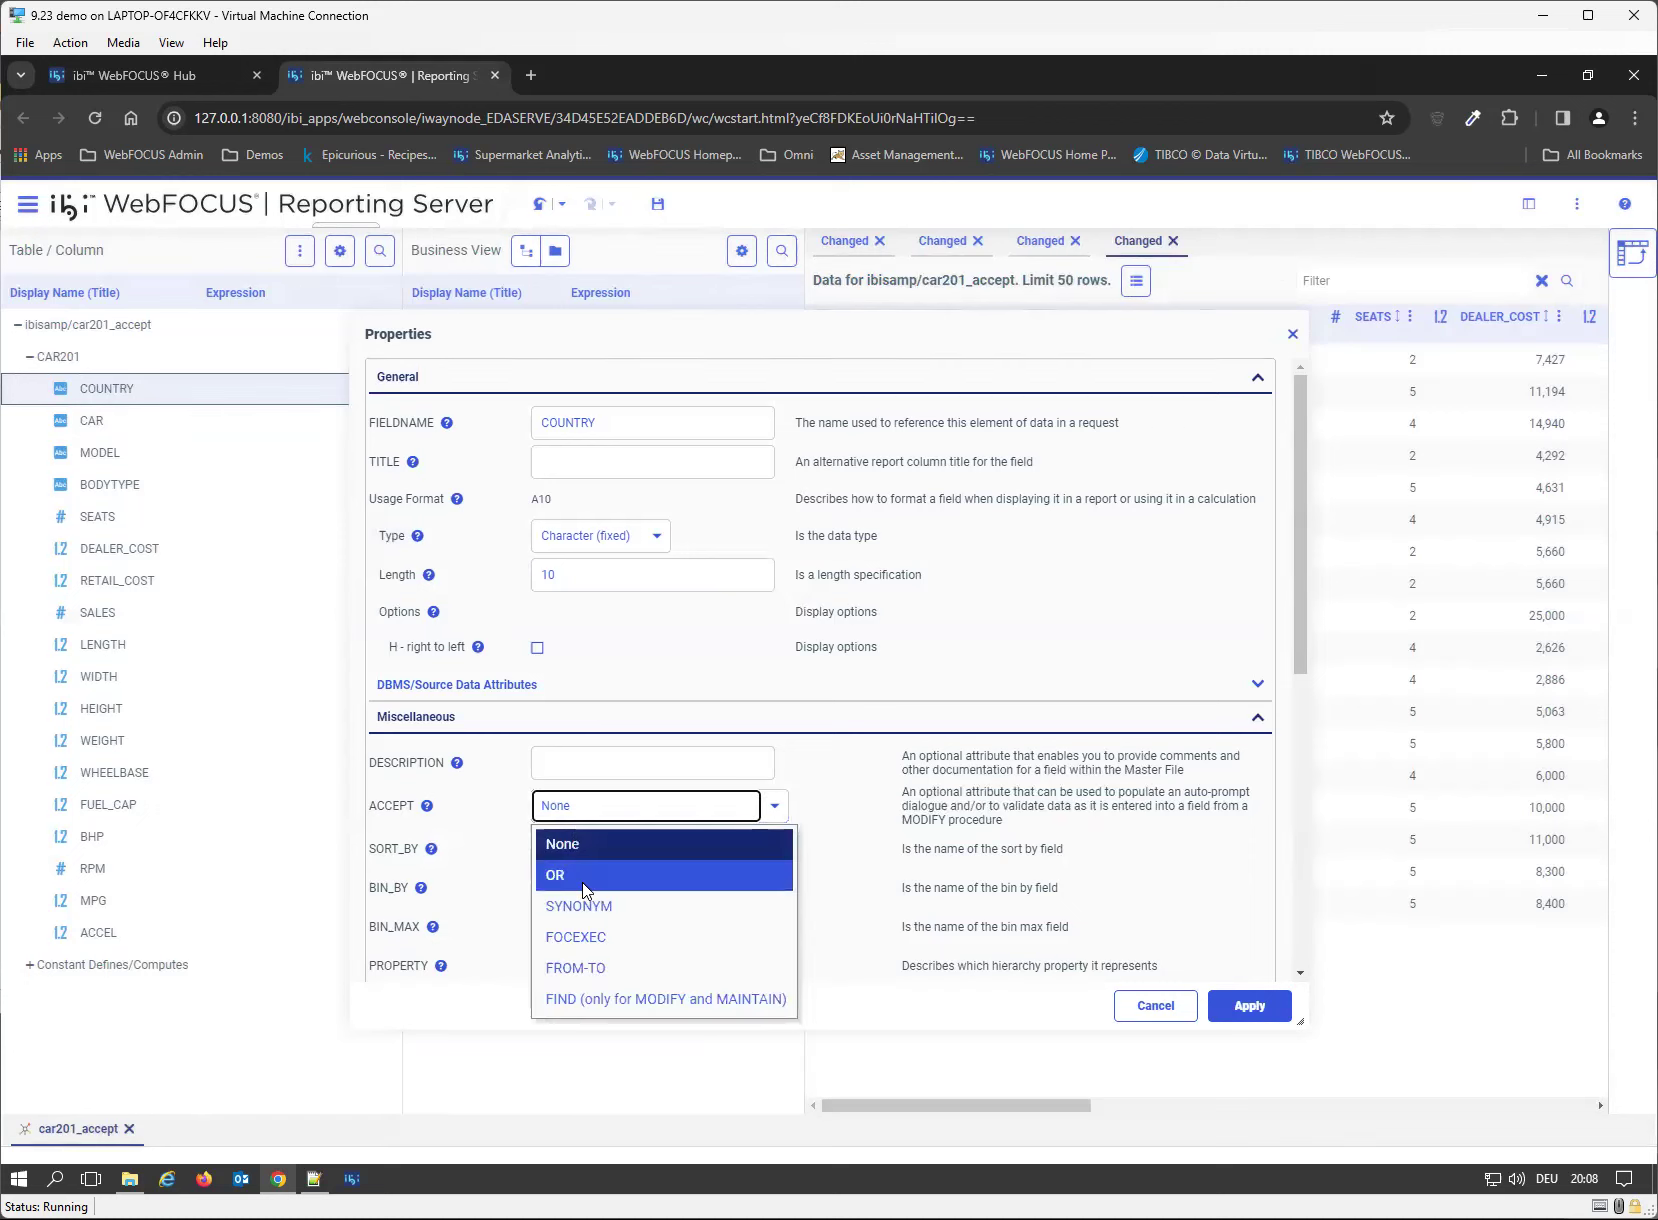
pyautogui.click(583, 882)
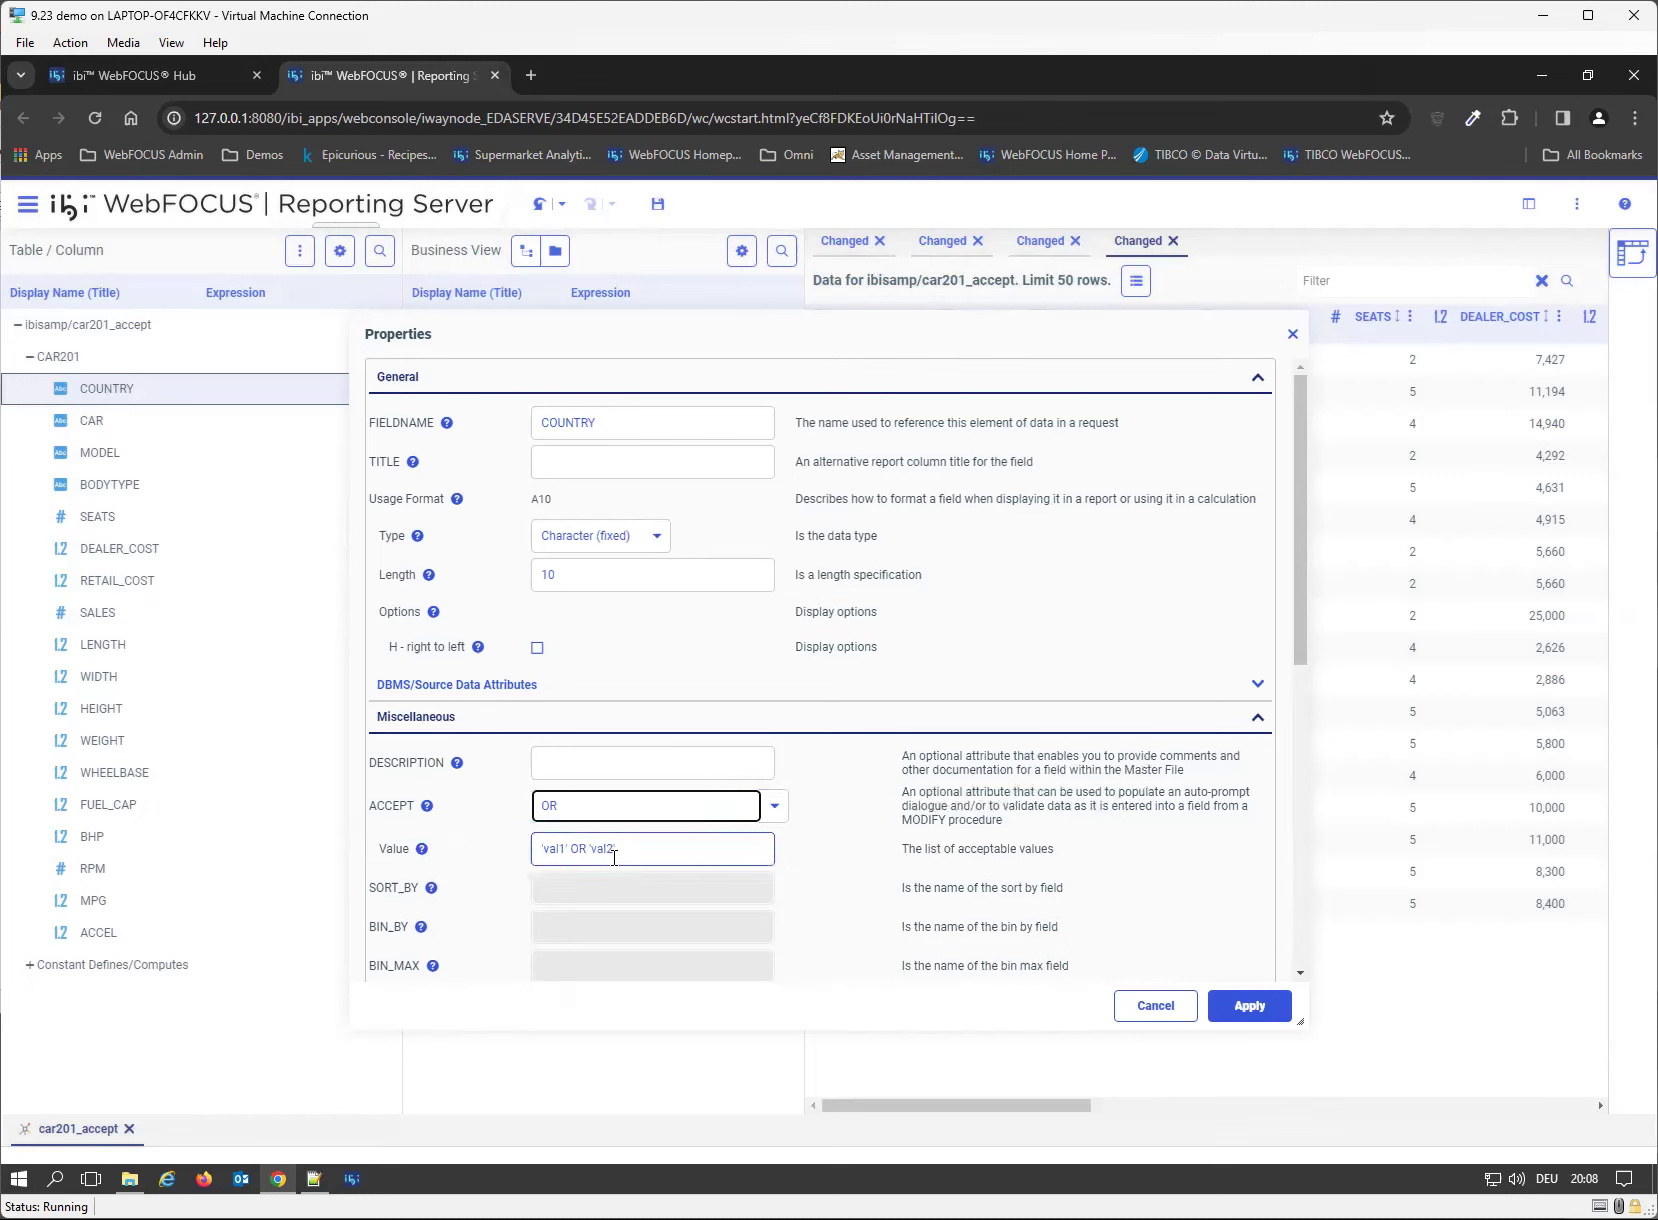
pyautogui.click(774, 812)
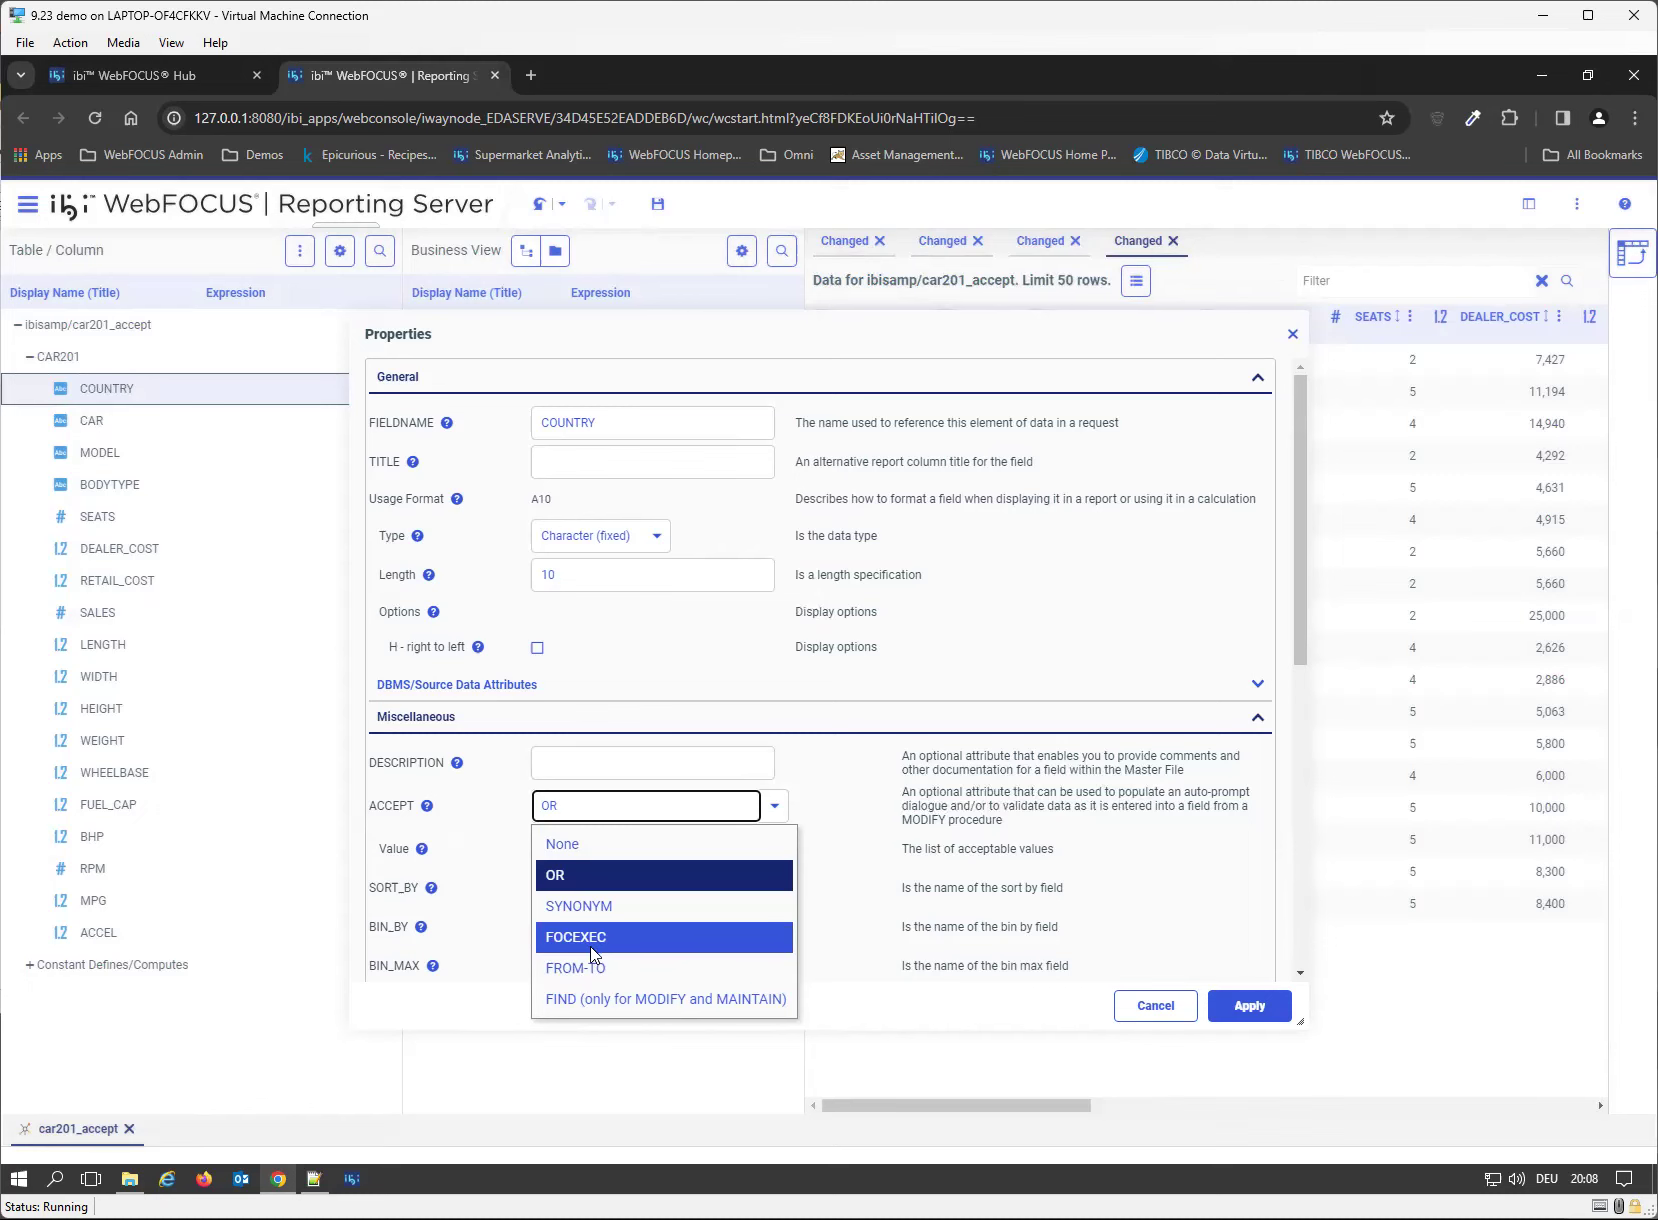
pyautogui.click(593, 908)
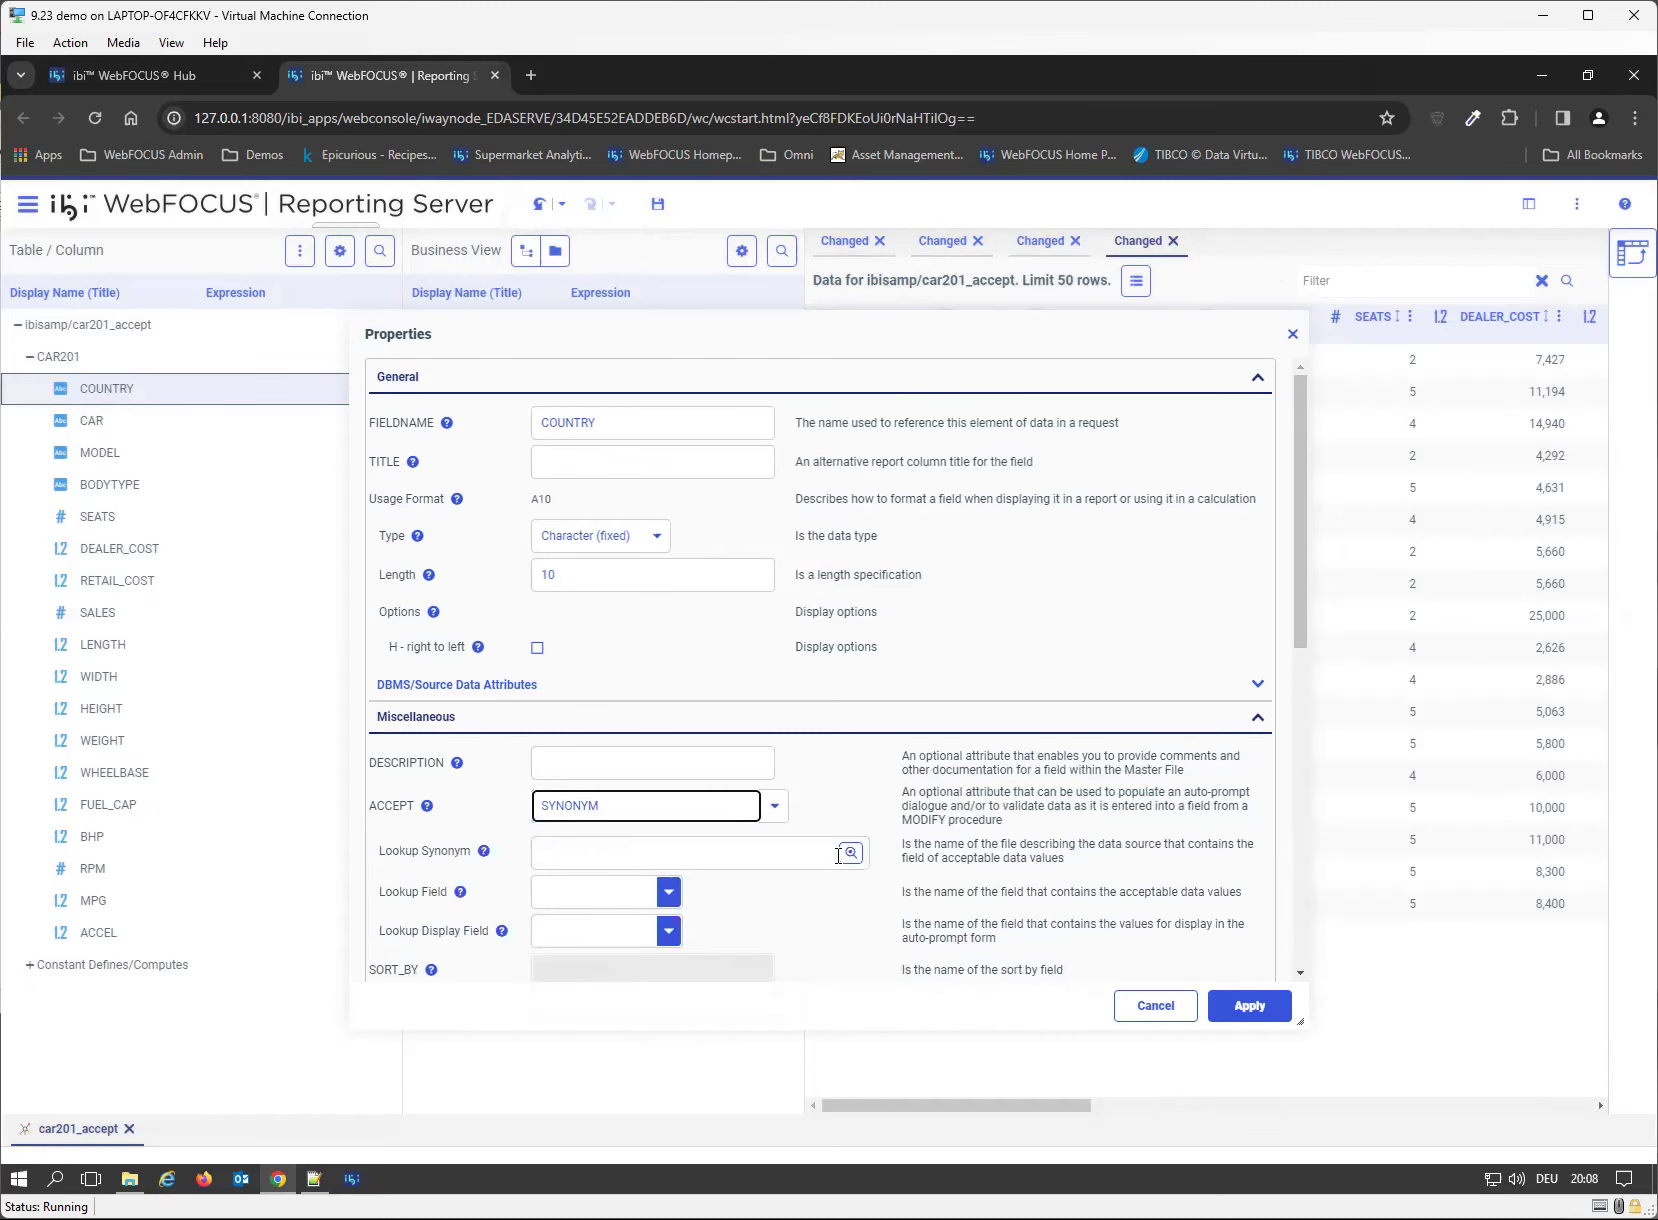
# - Choose country_lookup from ibisamp as COUNTRY's lookup synonym and VALUECOUNTRY as its lookup field
pyautogui.click(850, 853)
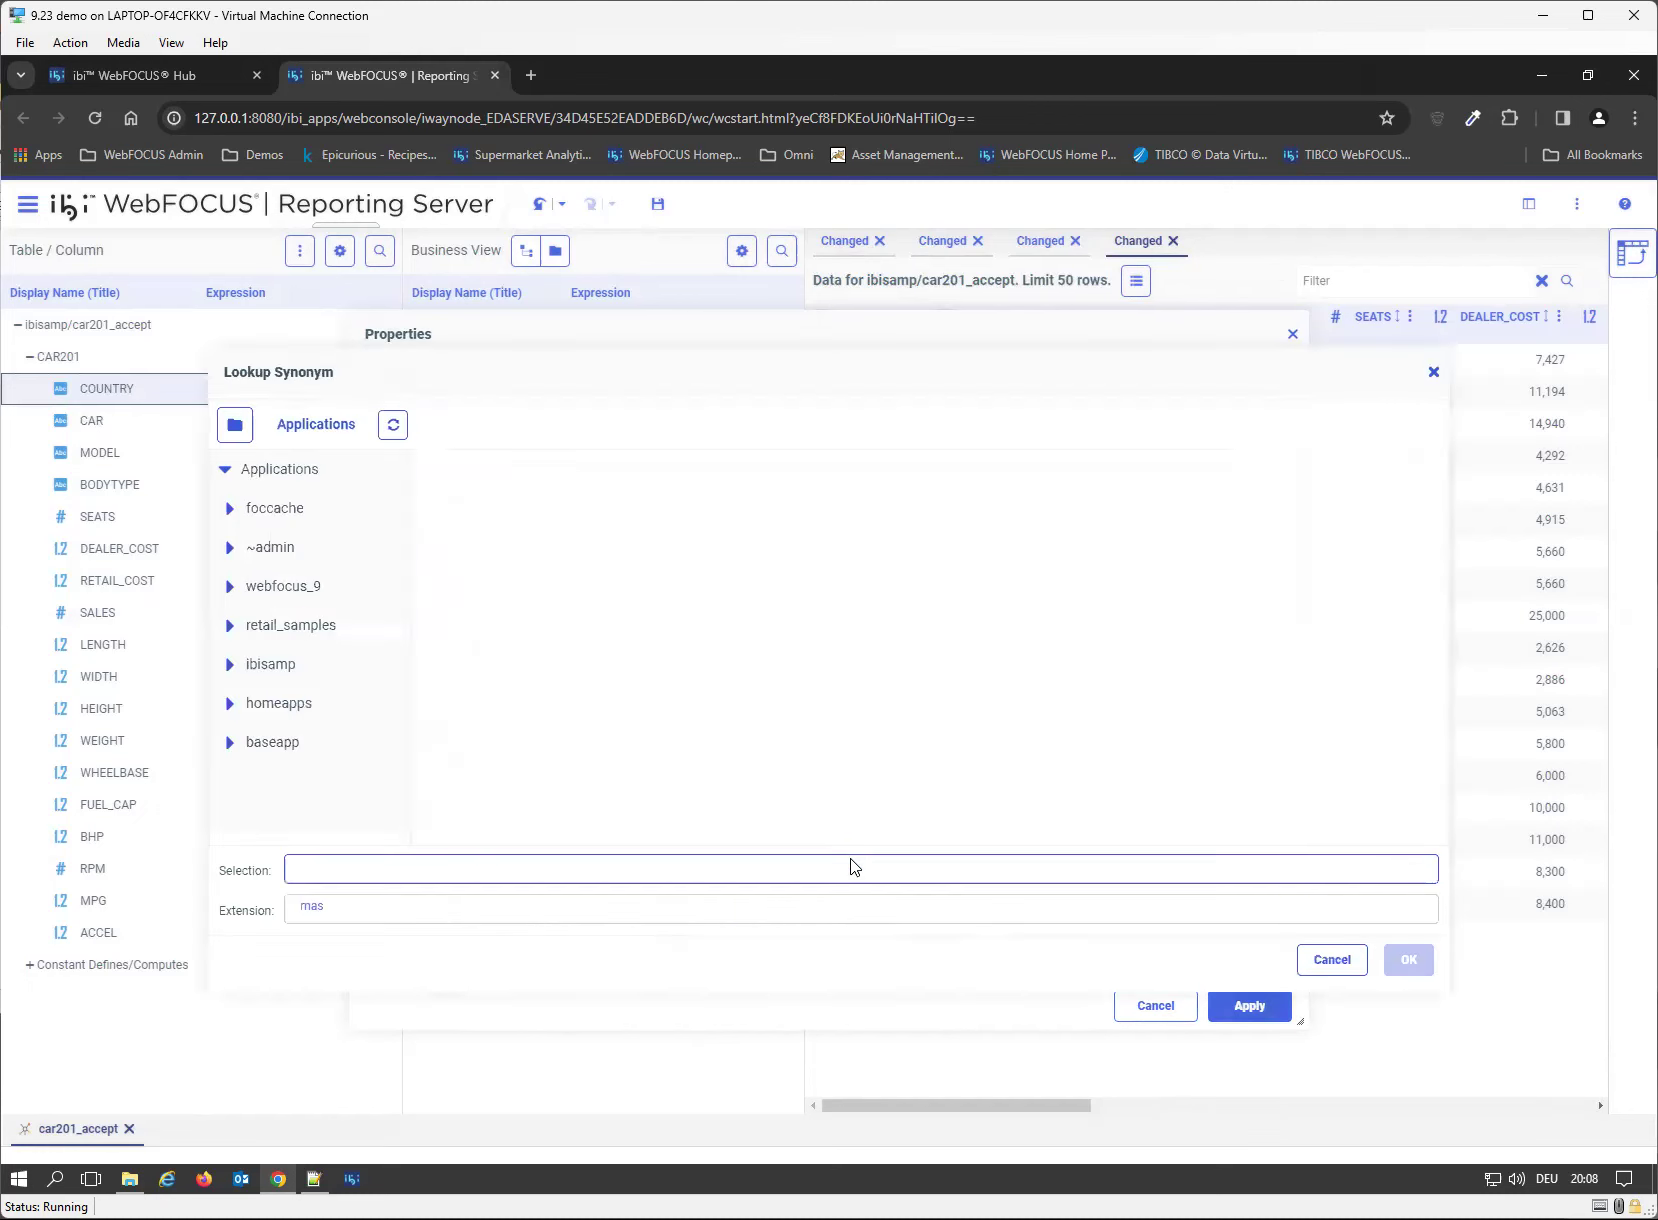
pyautogui.moveTo(277, 742); pyautogui.dragTo(290, 678)
pyautogui.click(292, 672)
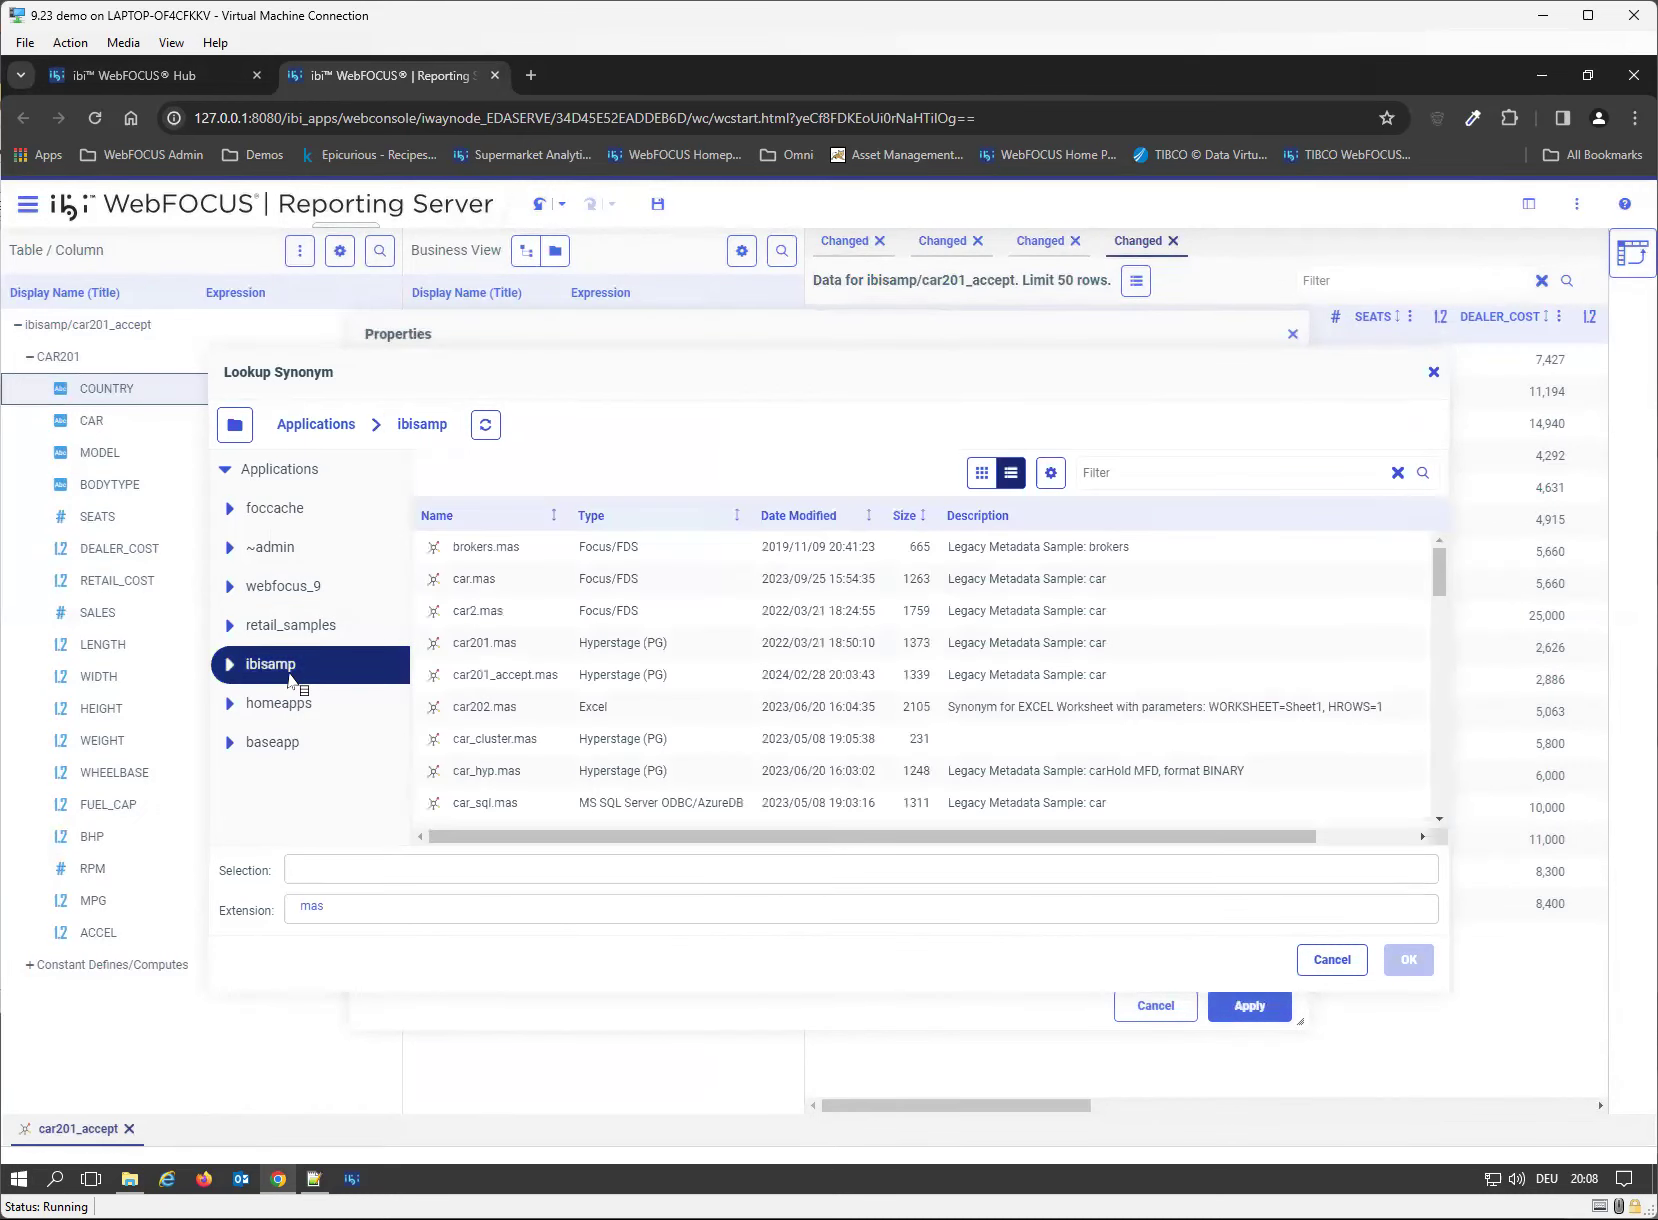
pyautogui.click(806, 520)
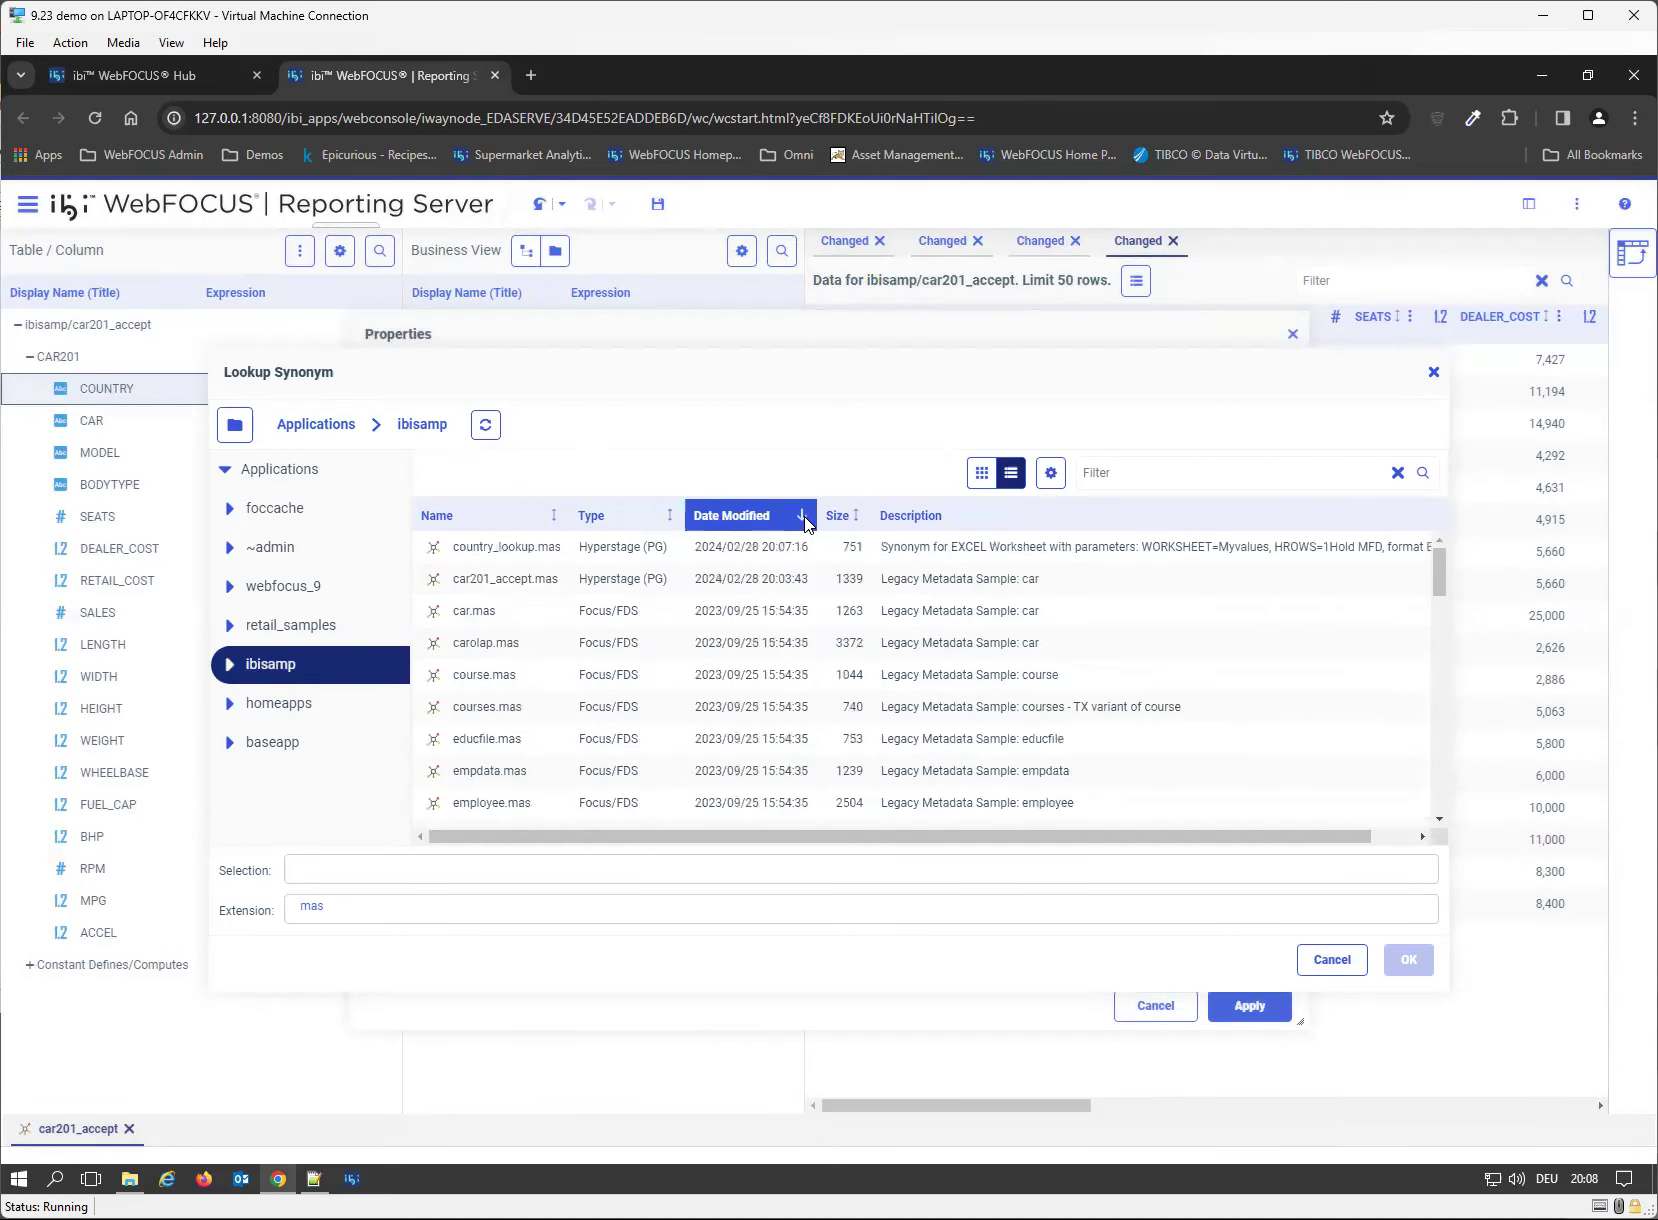
pyautogui.click(548, 556)
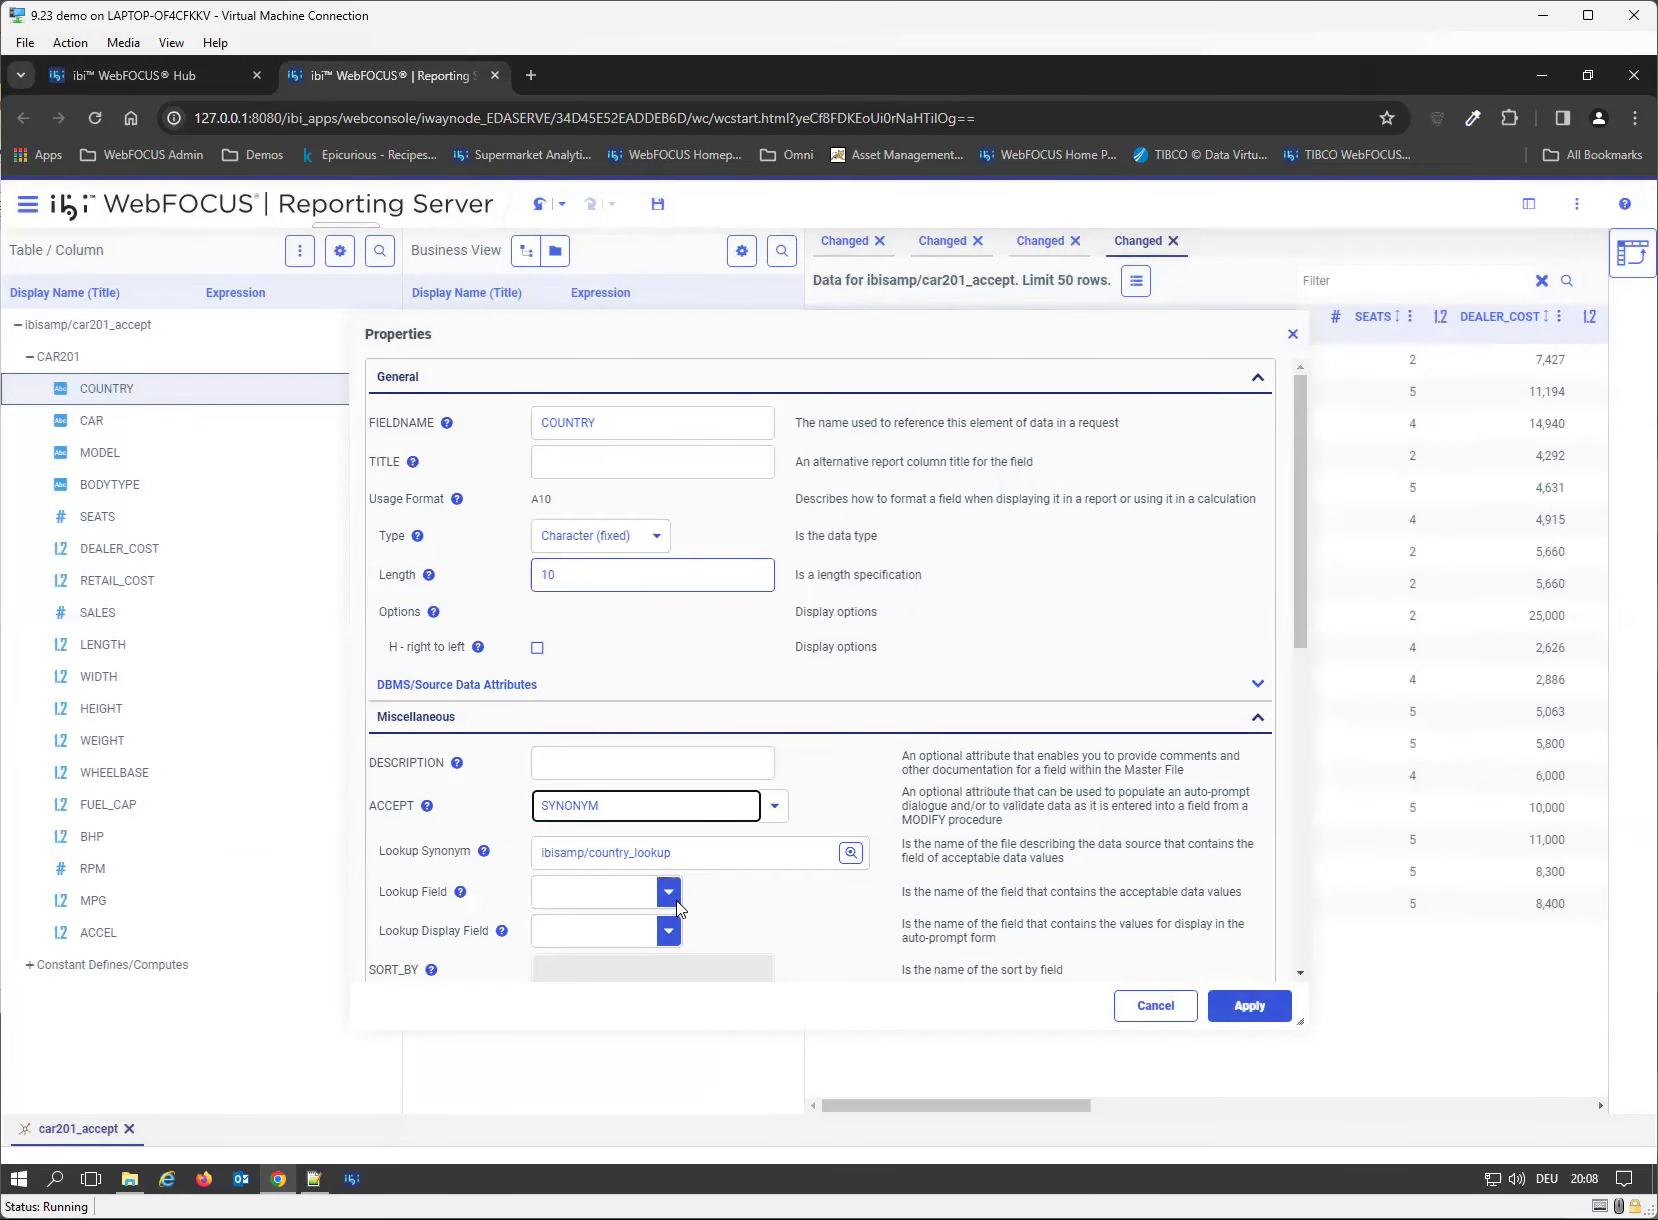
pyautogui.click(668, 893)
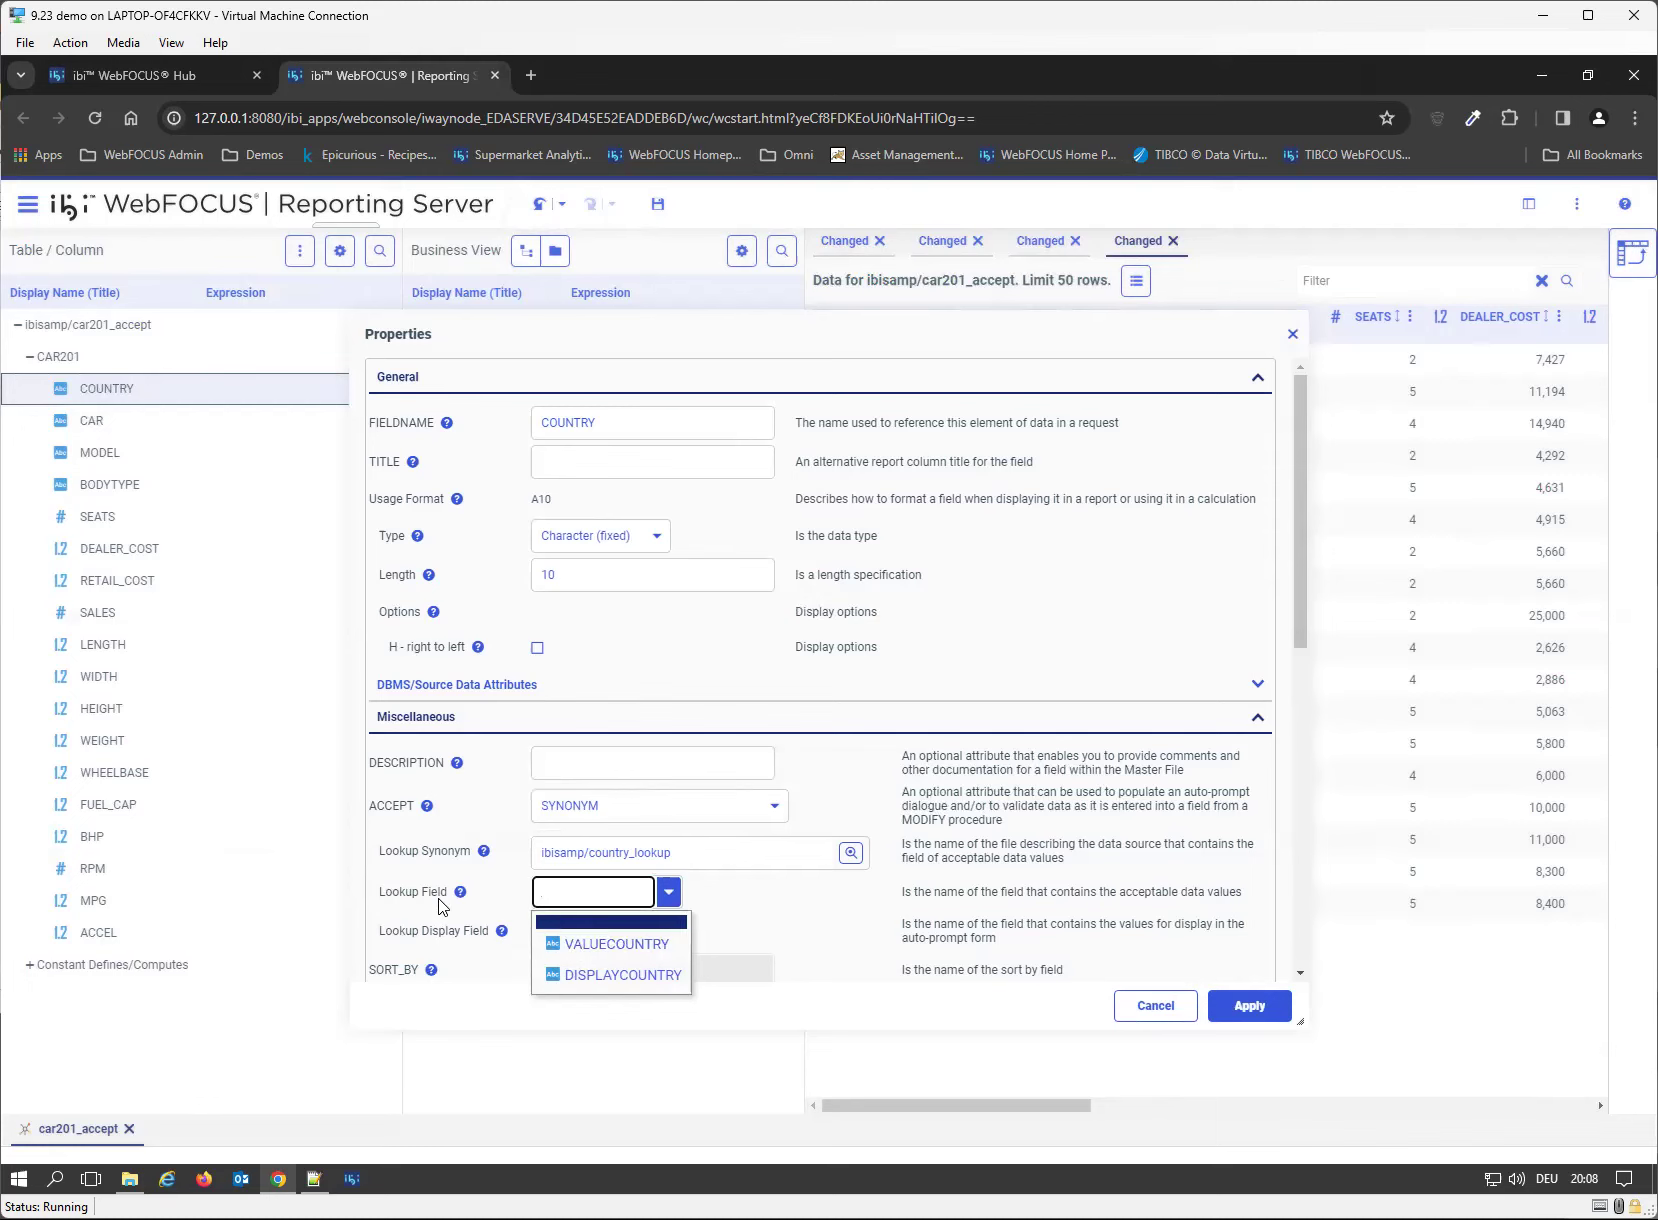
pyautogui.click(627, 948)
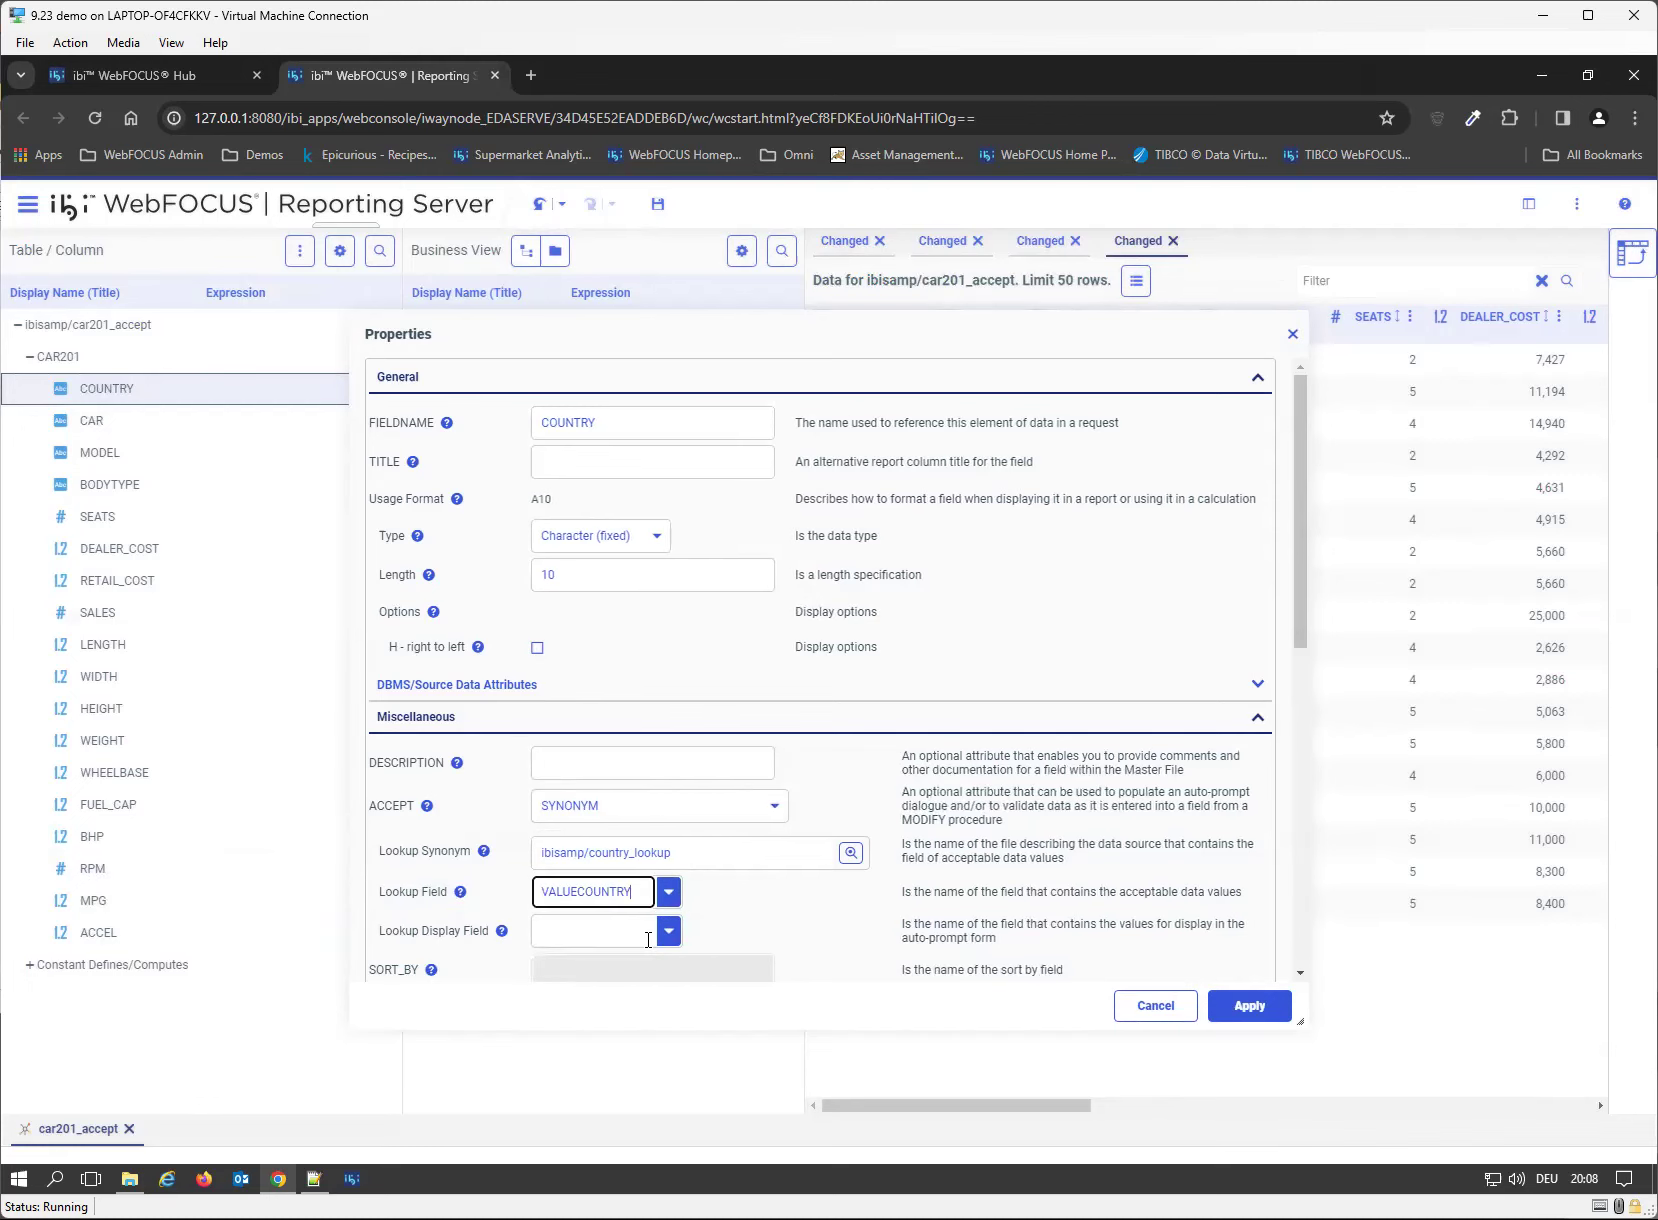
# - Set COUNTRY's lookup display field to DISPLAYCOUNTRY and apply the field properties
pyautogui.click(669, 932)
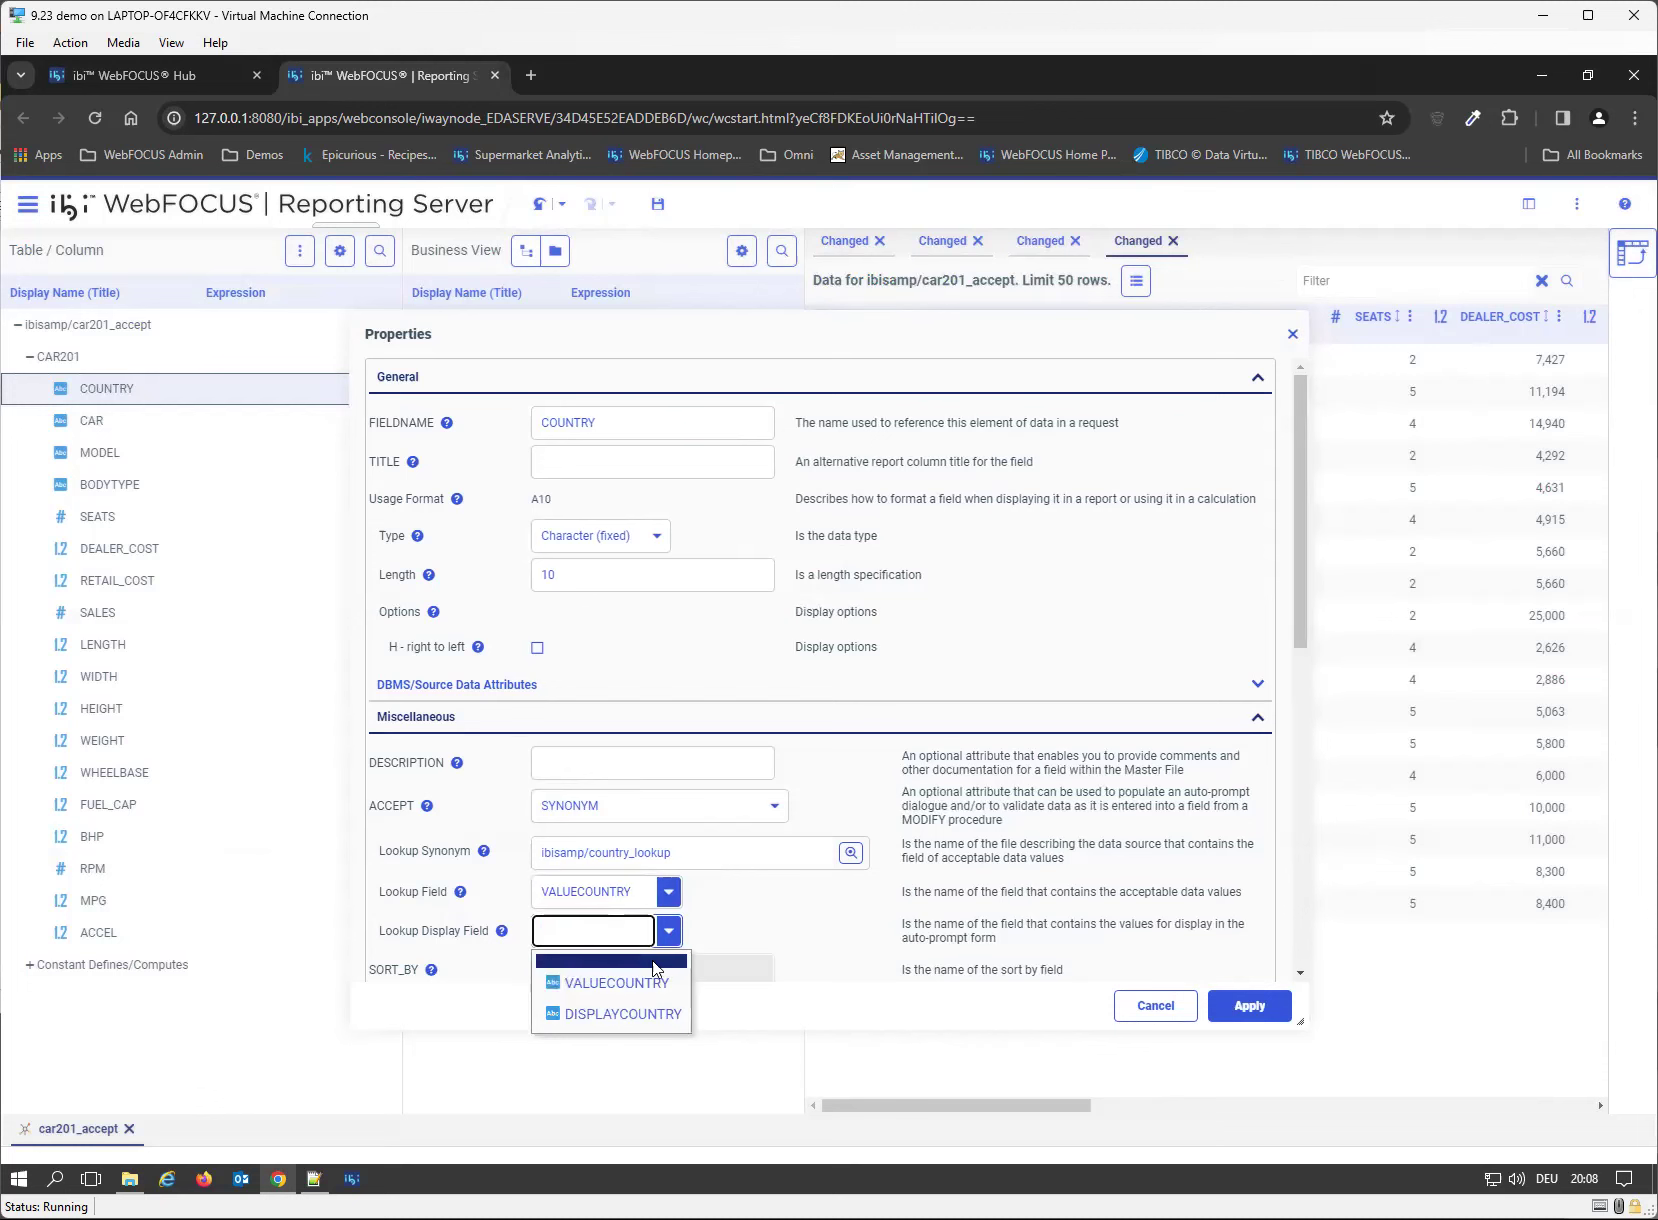
pyautogui.click(611, 1011)
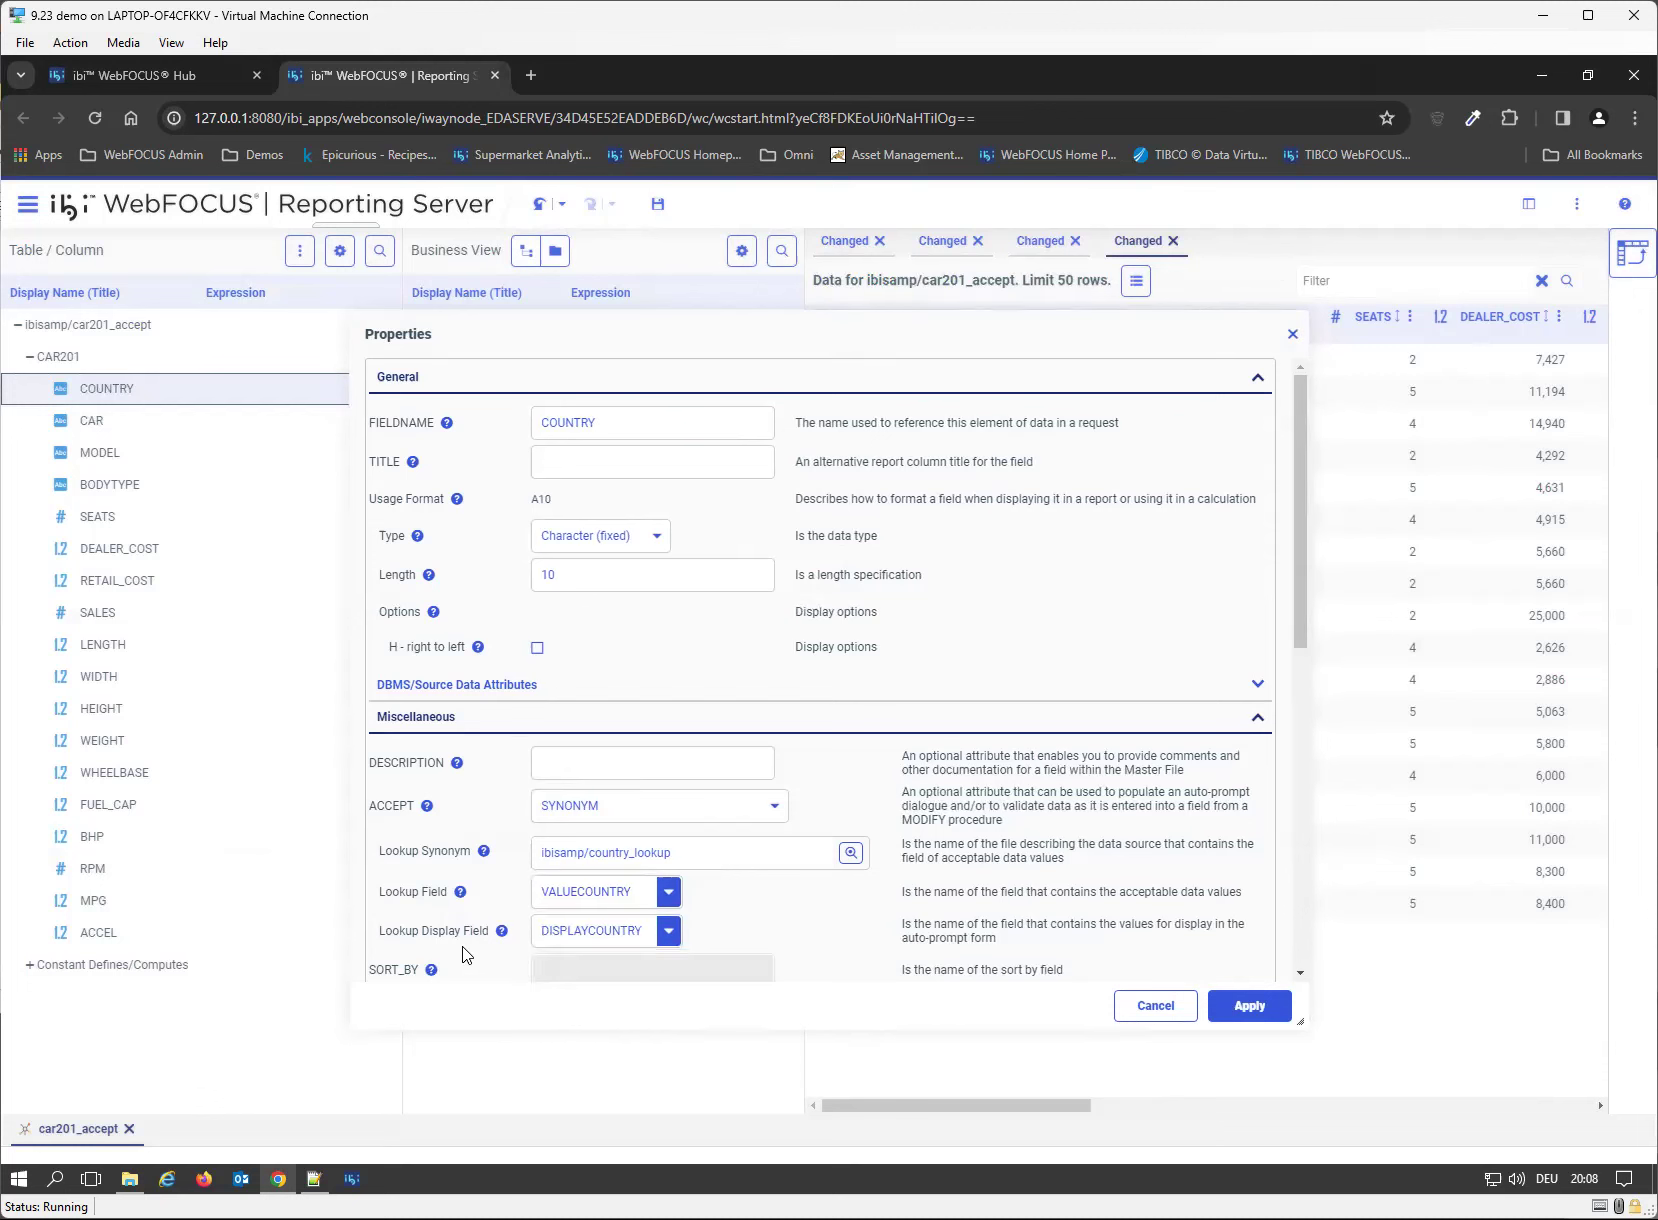
pyautogui.click(1235, 1010)
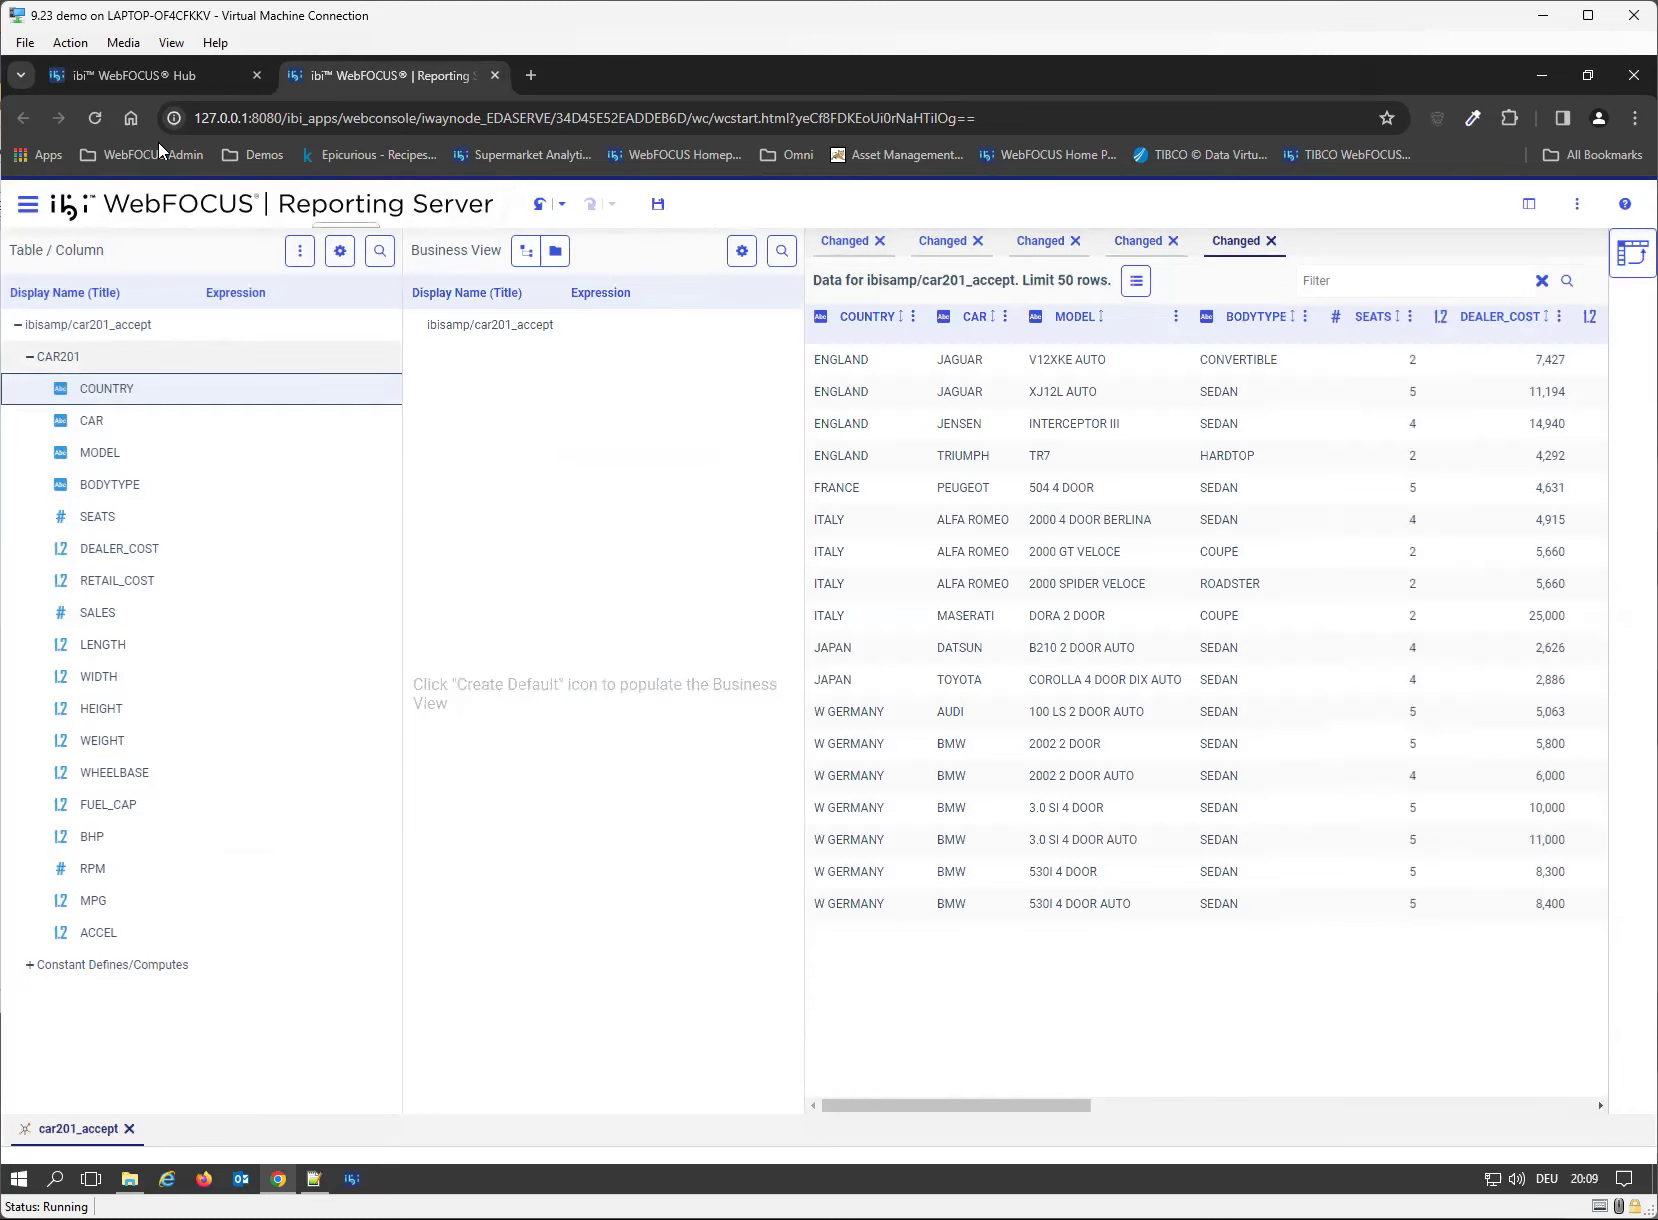
# - Return to the Hub and open Visualization 1 from the WebFOCUS 9 workspace for editing
pyautogui.click(136, 80)
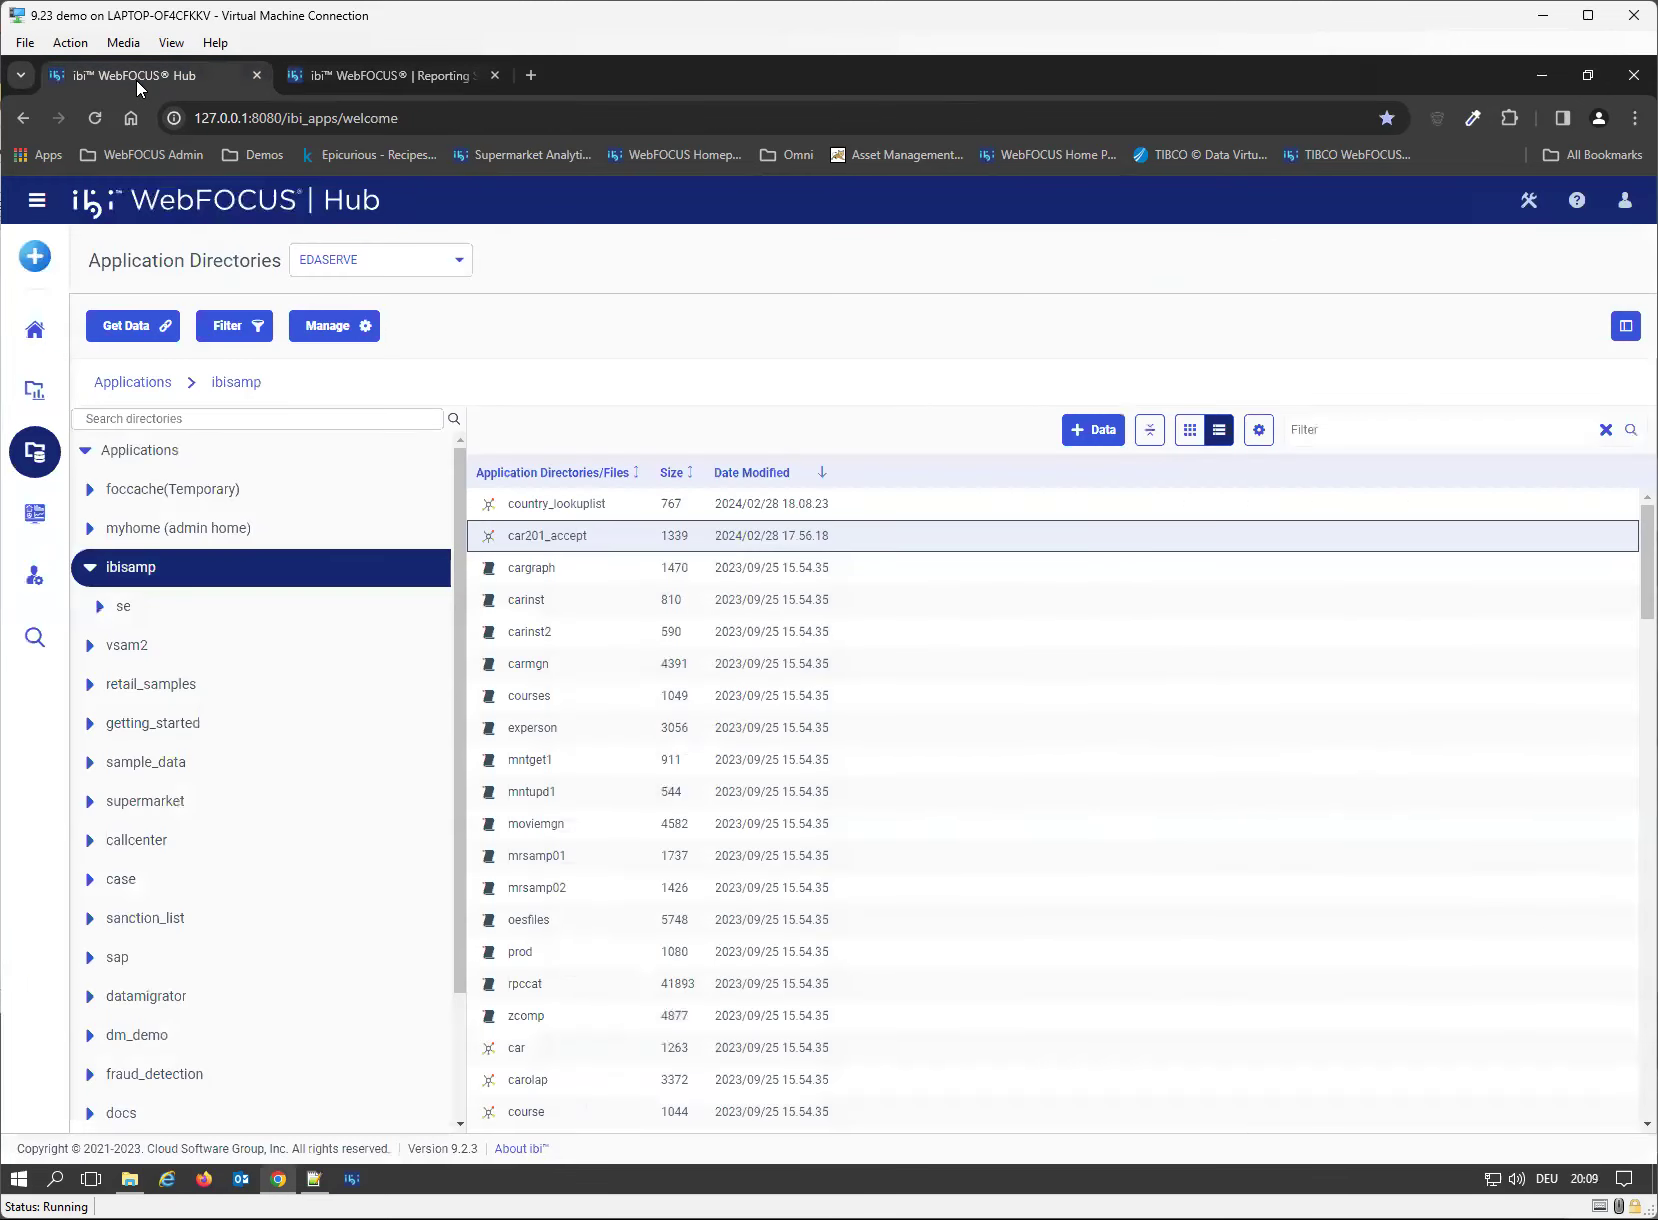
pyautogui.click(40, 398)
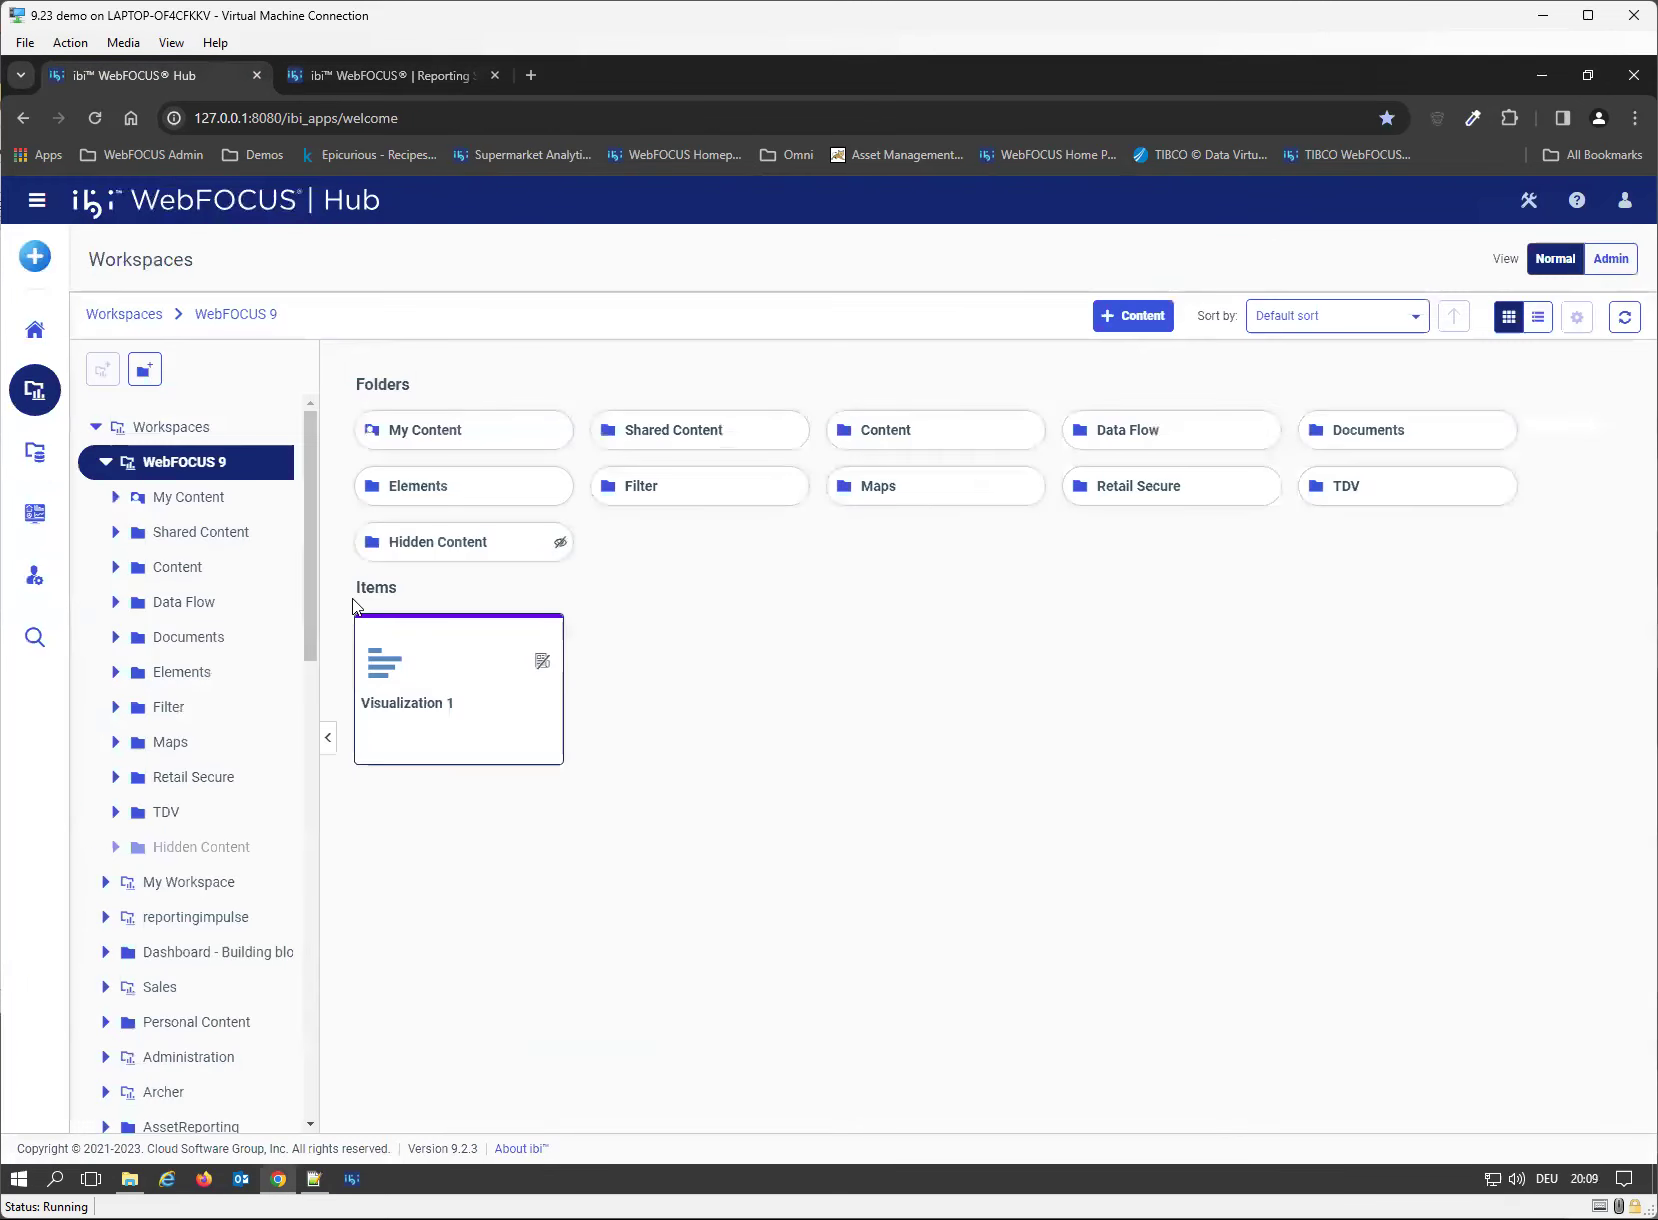
pyautogui.rightClick(416, 686)
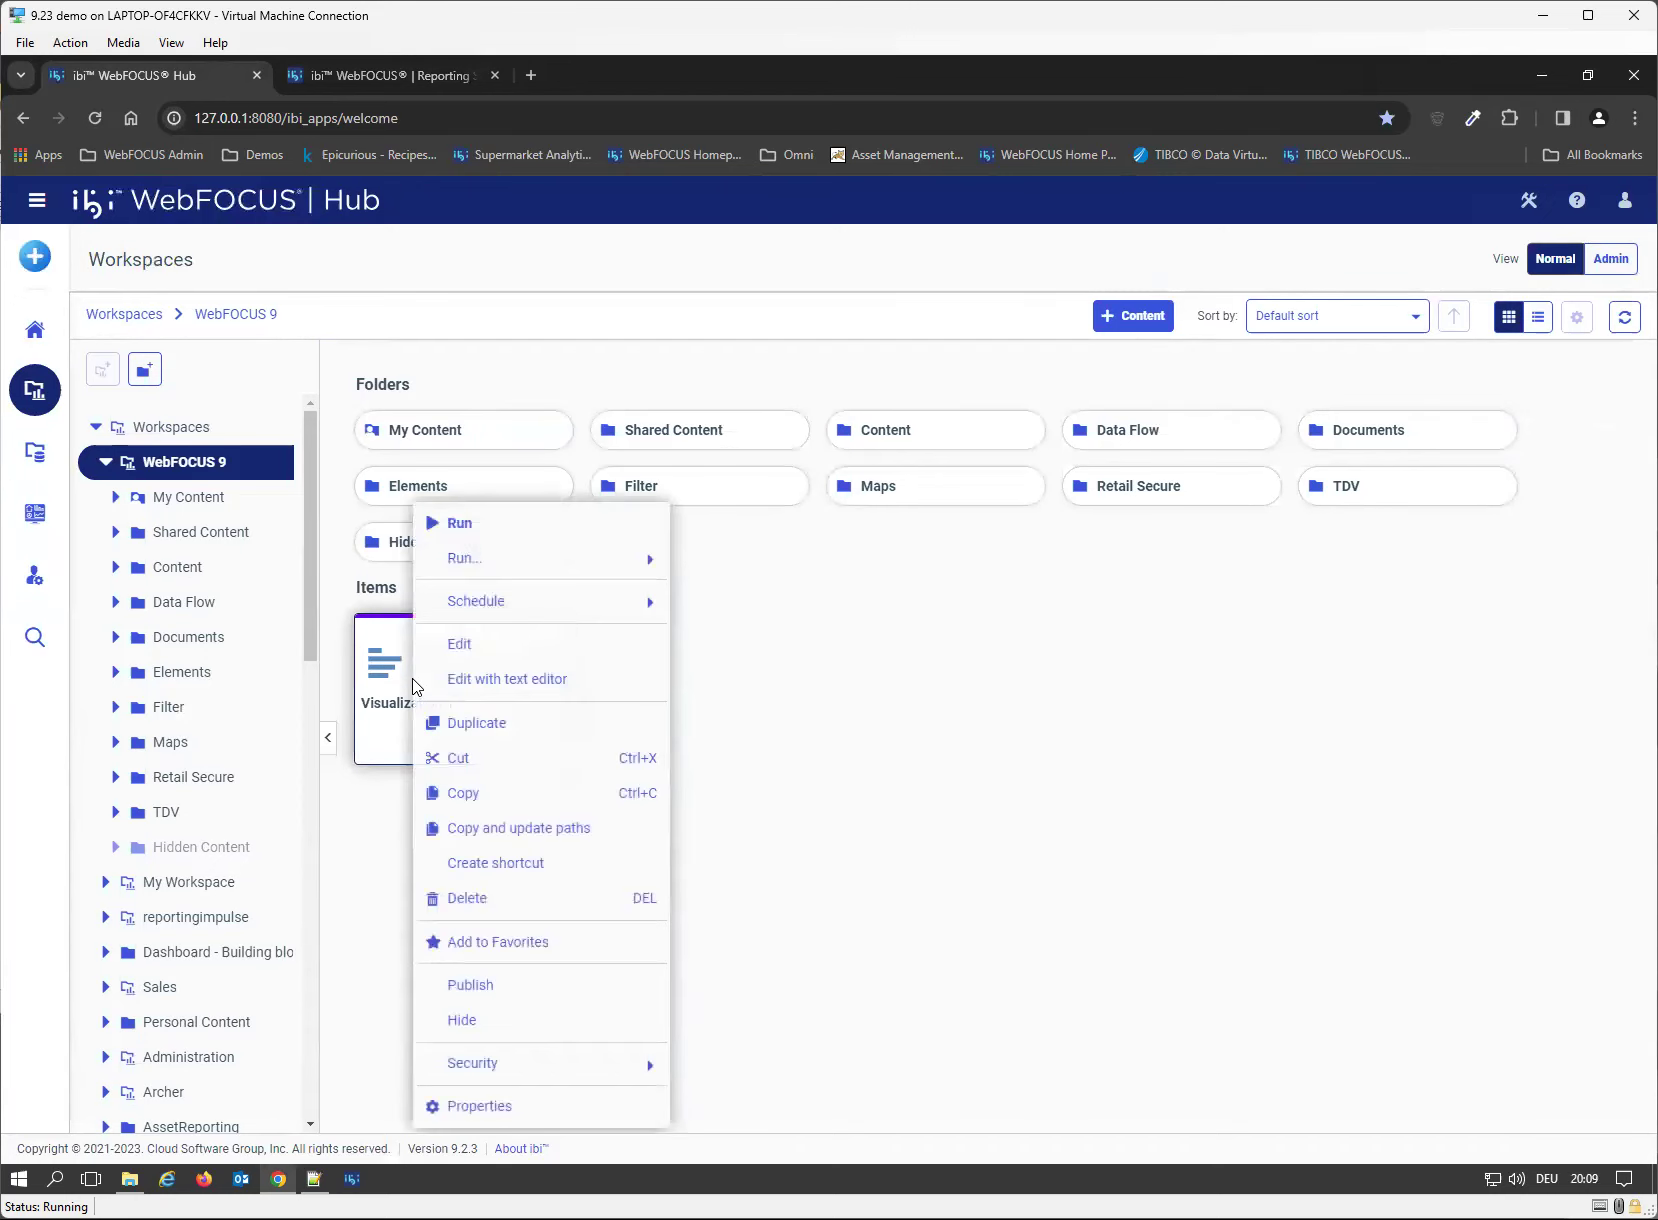
pyautogui.click(479, 655)
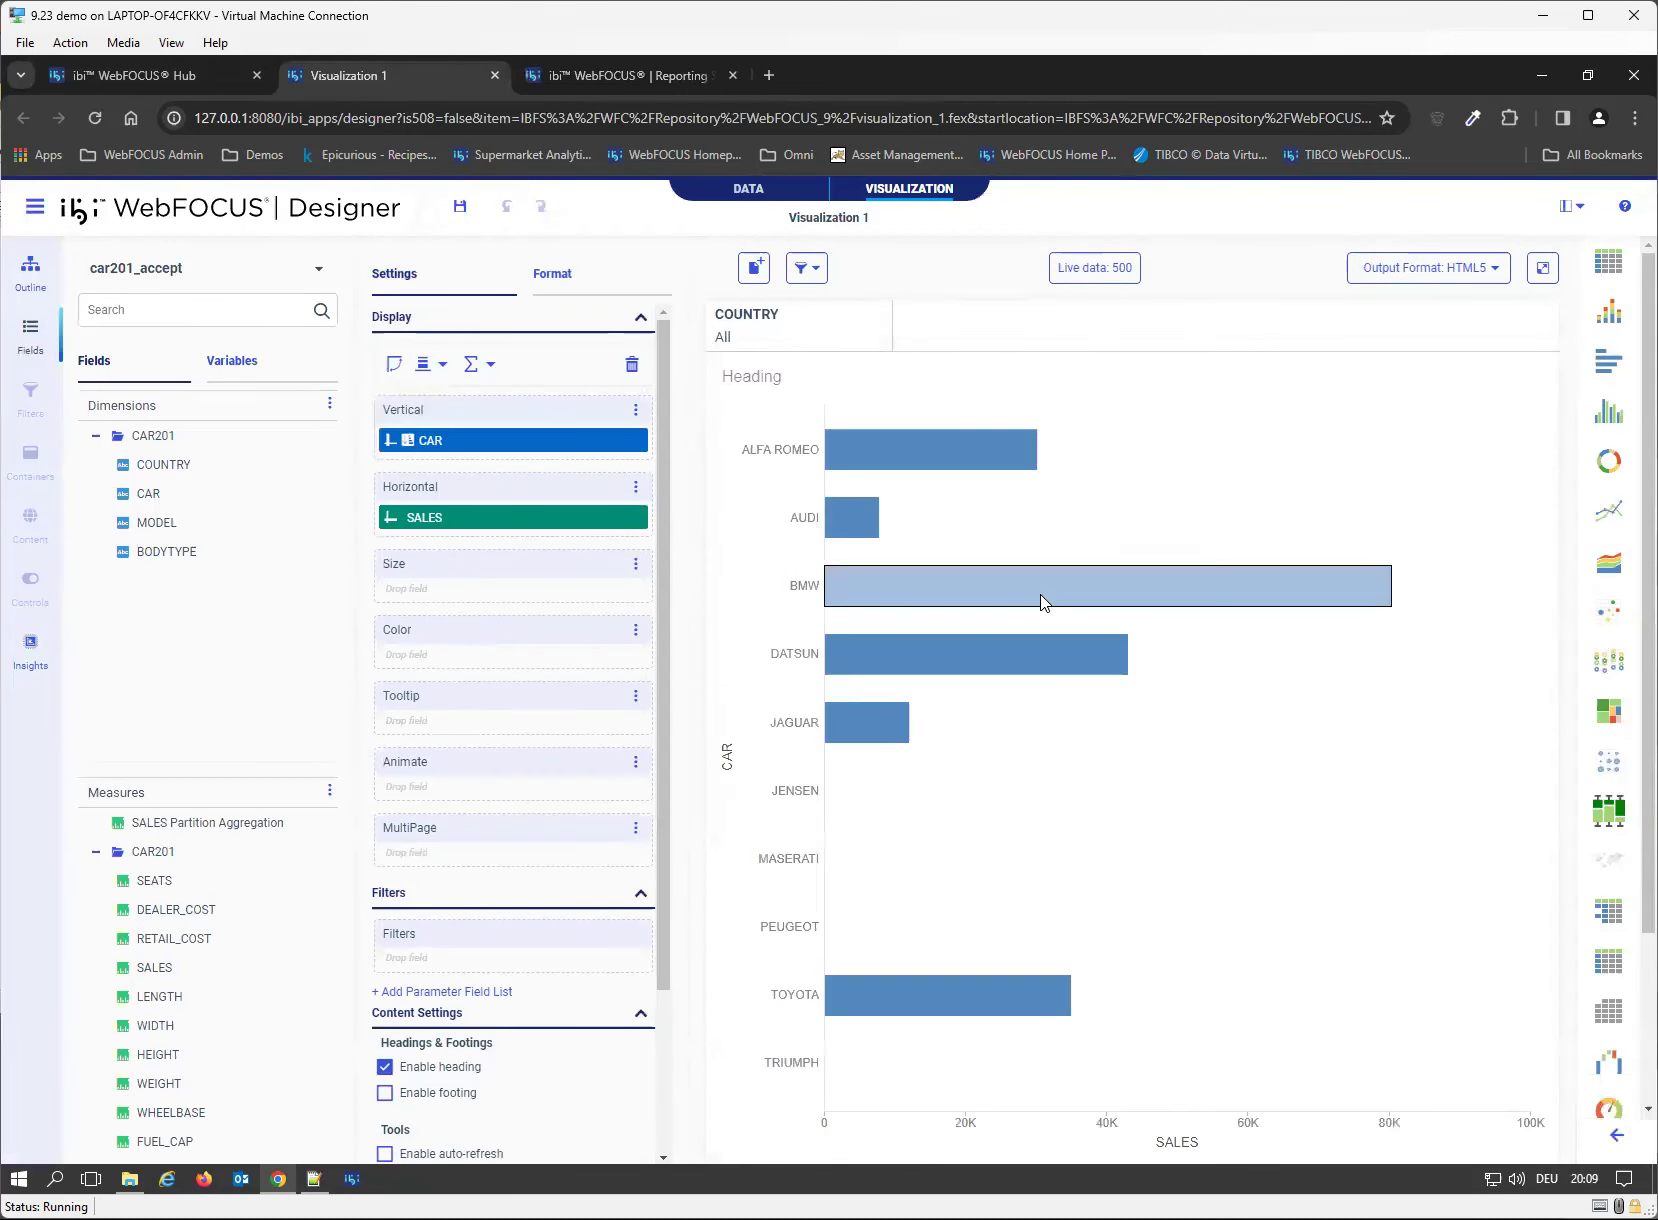
# - Try the COUNTRY filter by selecting Germany and Great Britain, then clear the selection
pyautogui.click(736, 337)
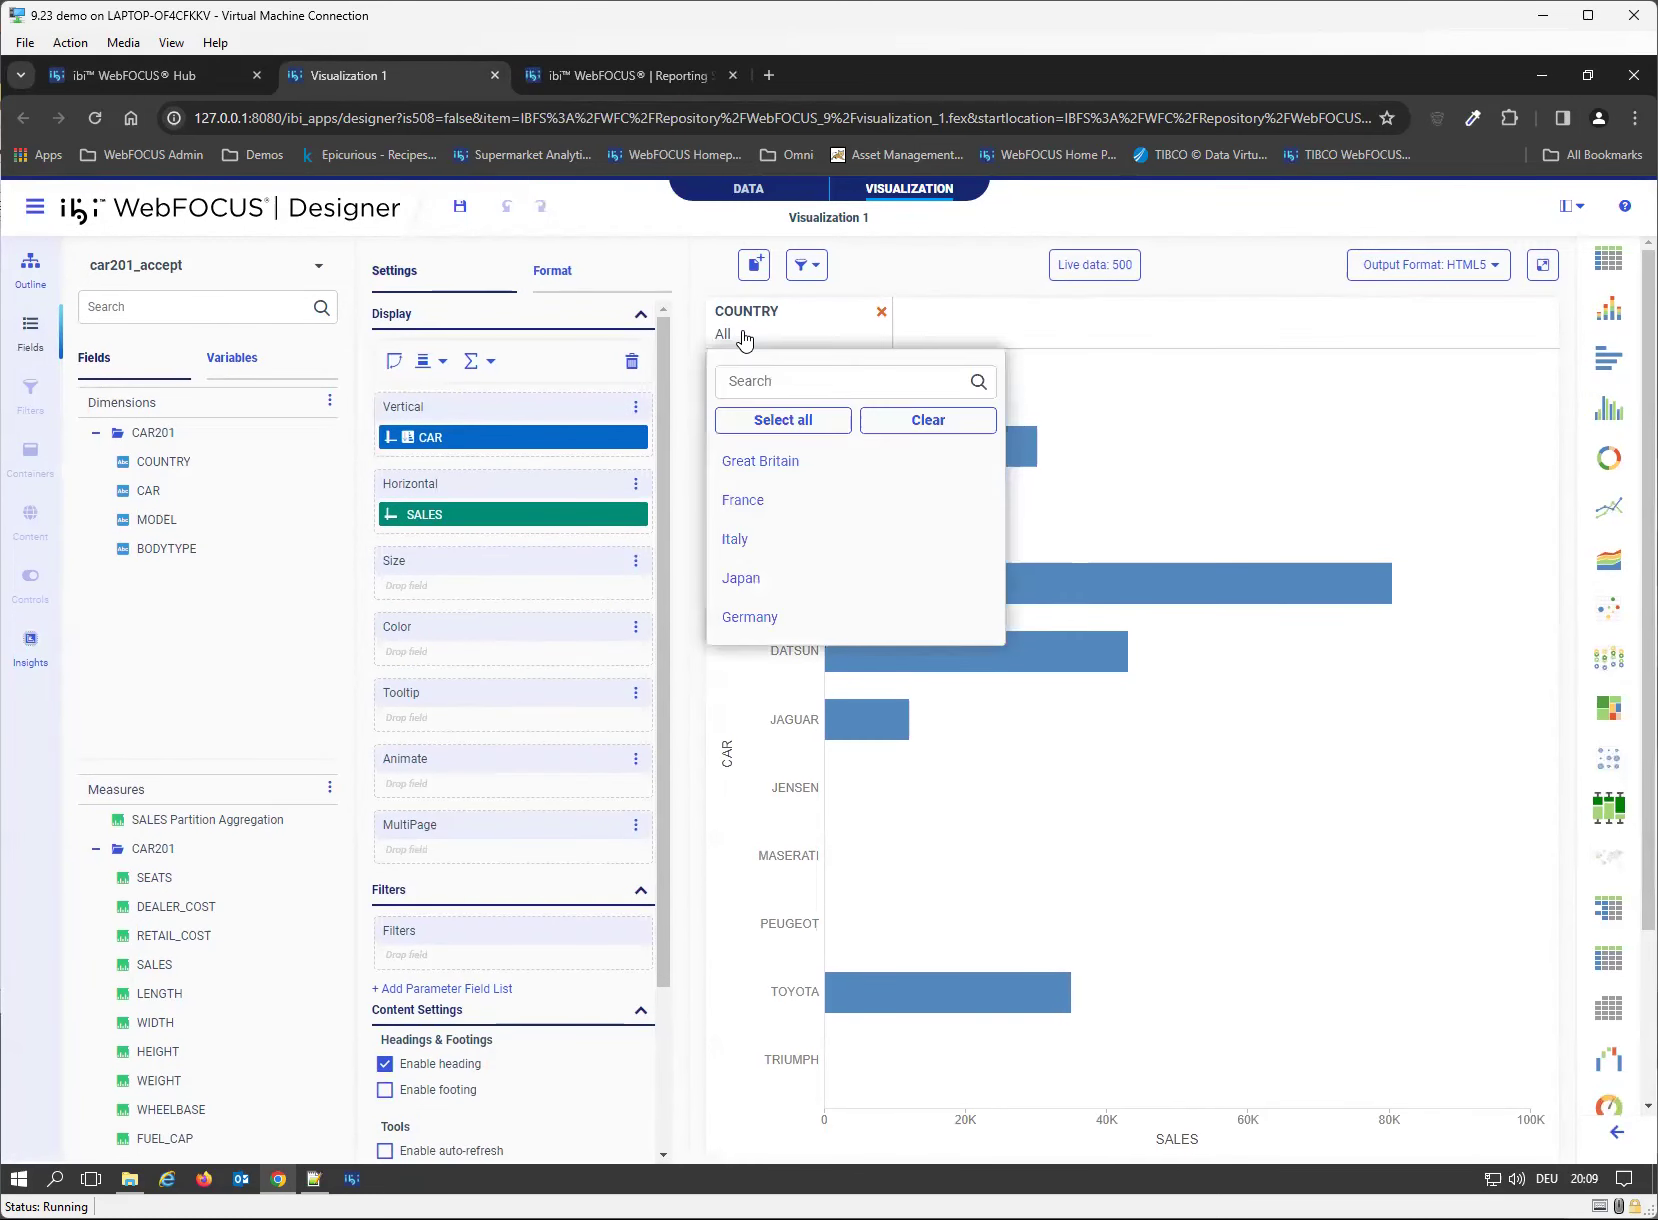
pyautogui.click(739, 620)
pyautogui.click(785, 466)
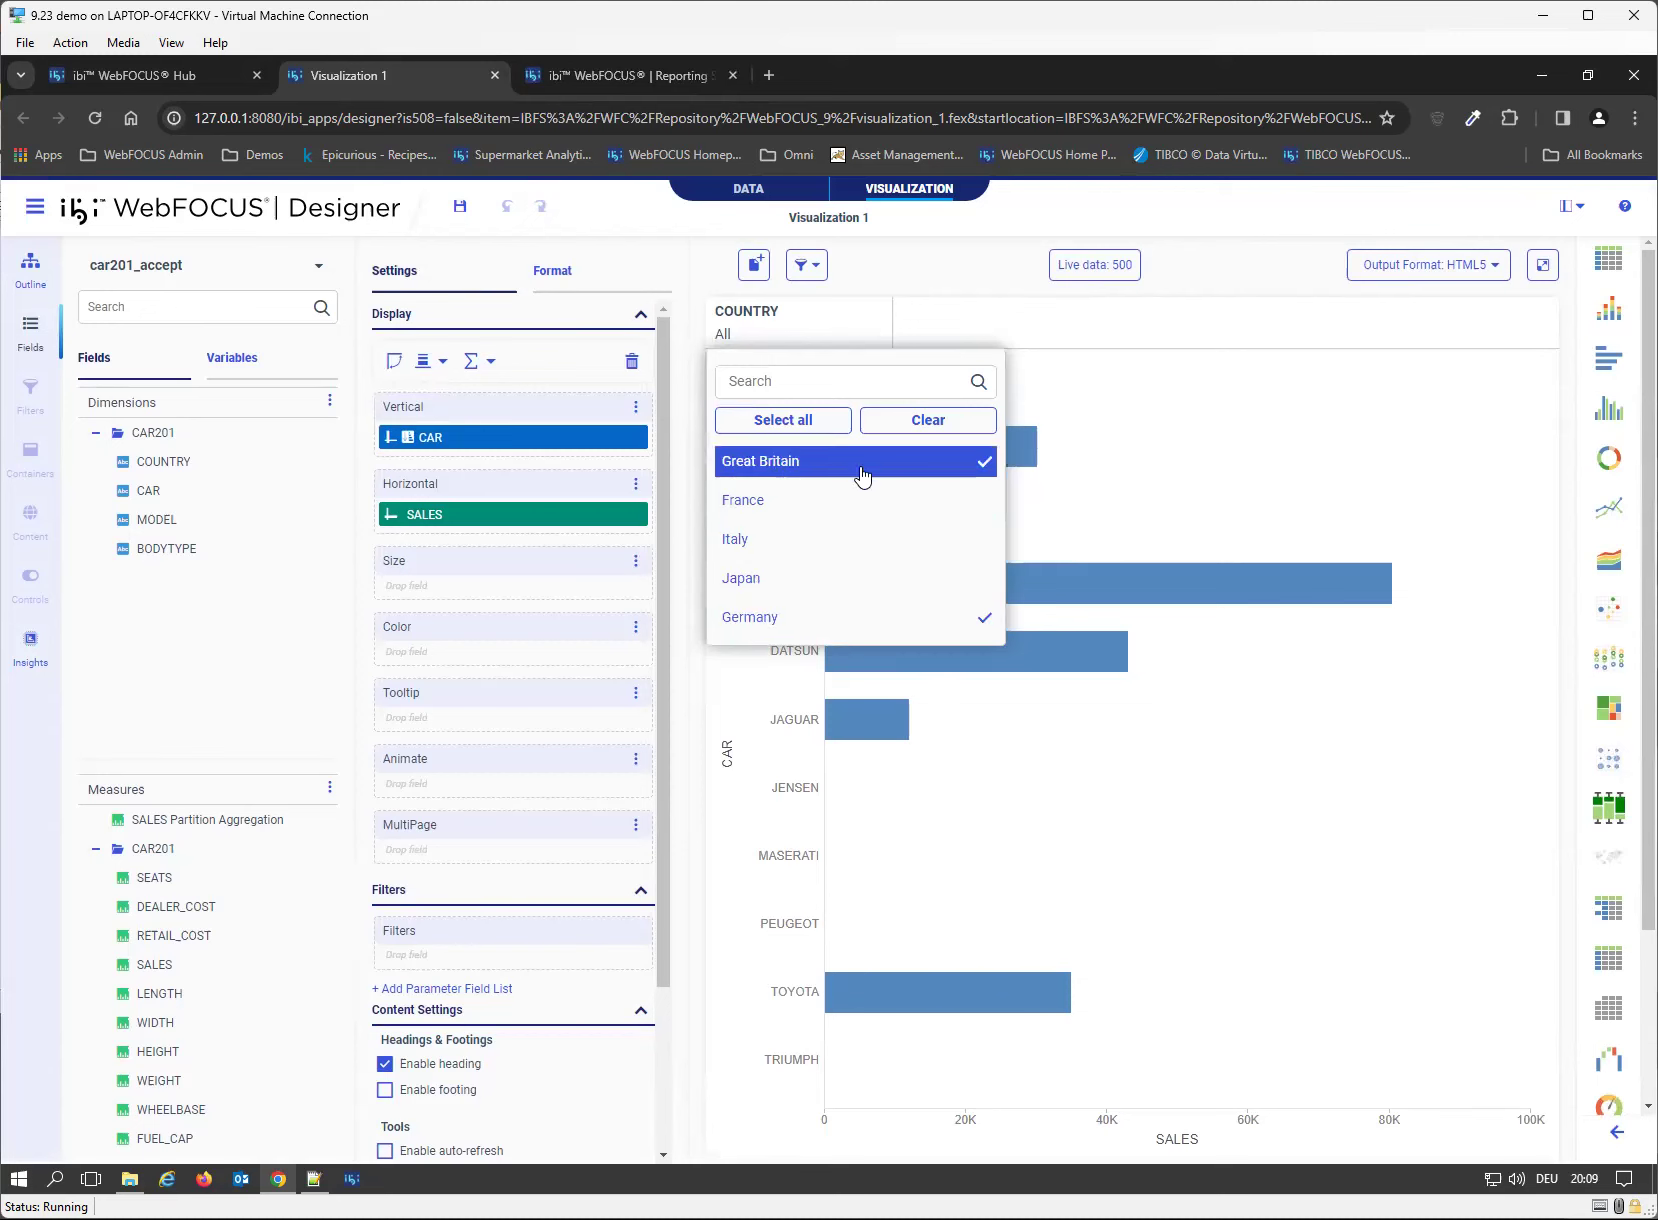
pyautogui.click(1194, 333)
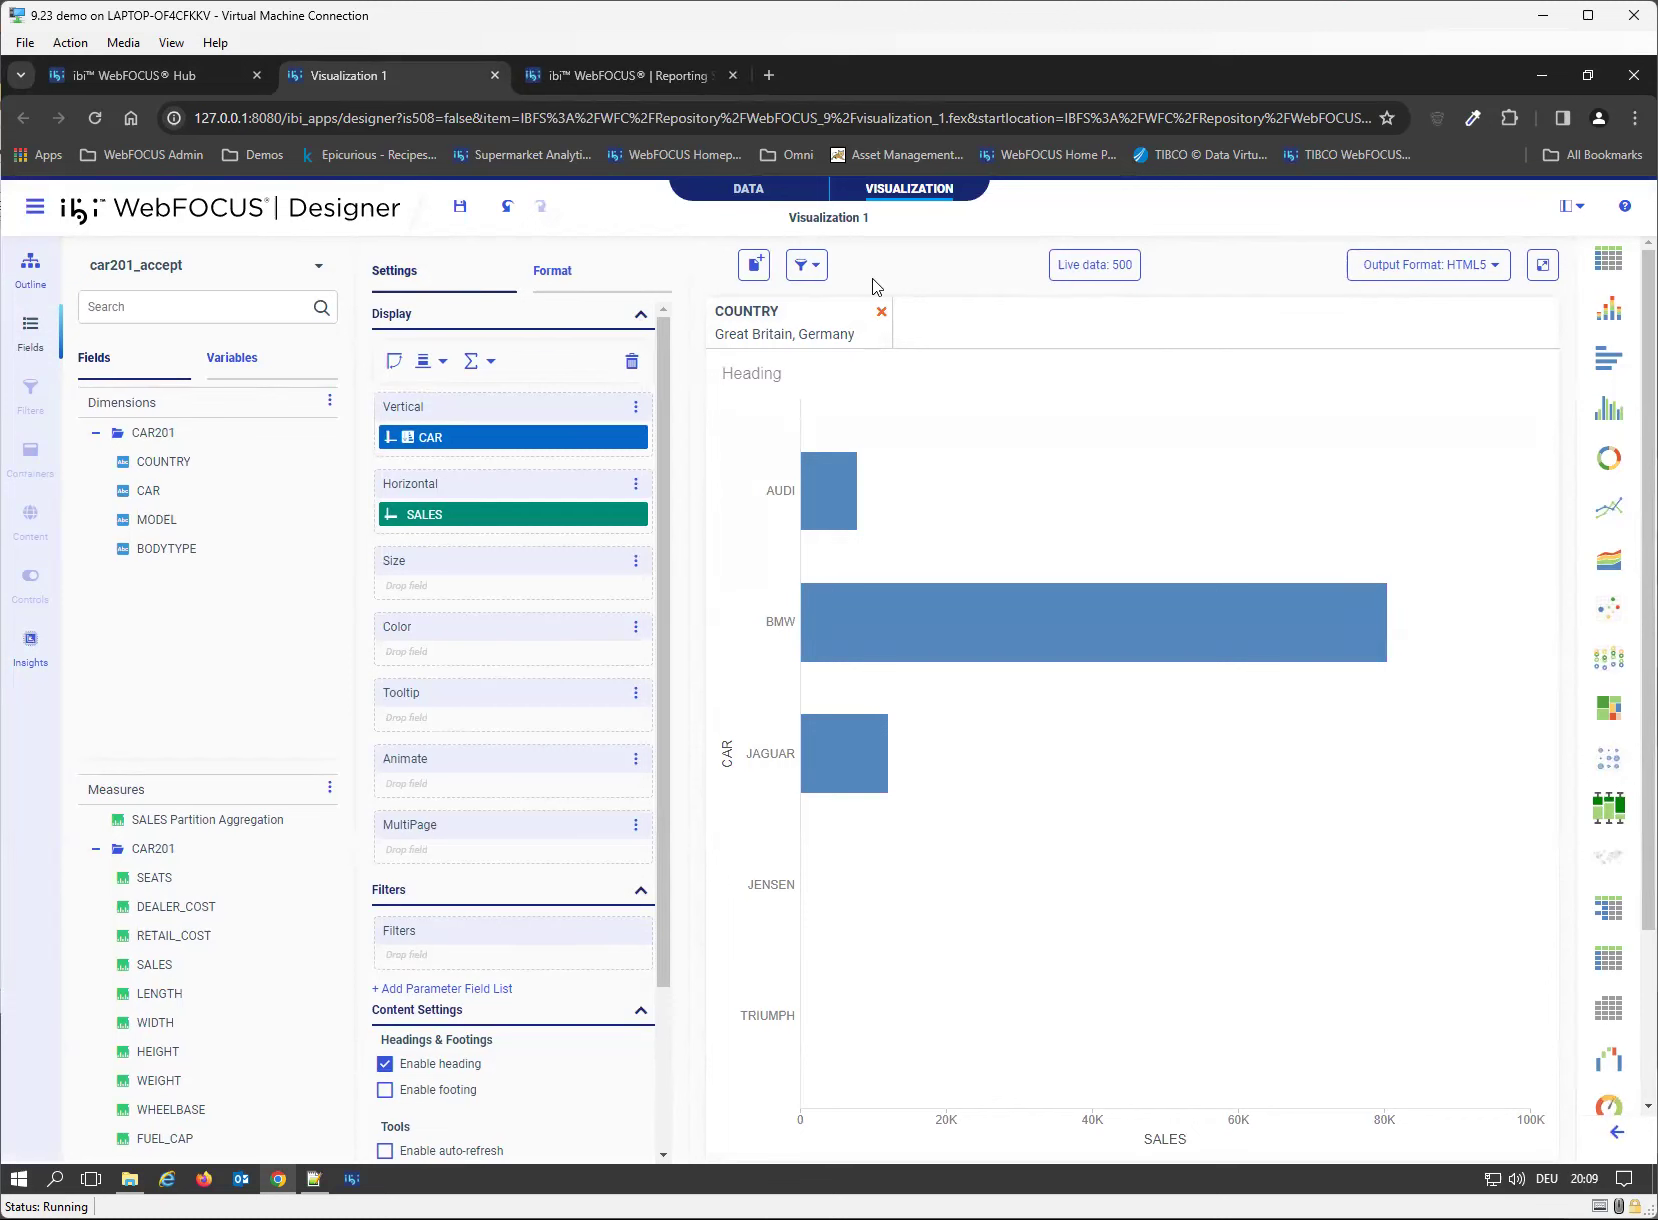
pyautogui.click(833, 330)
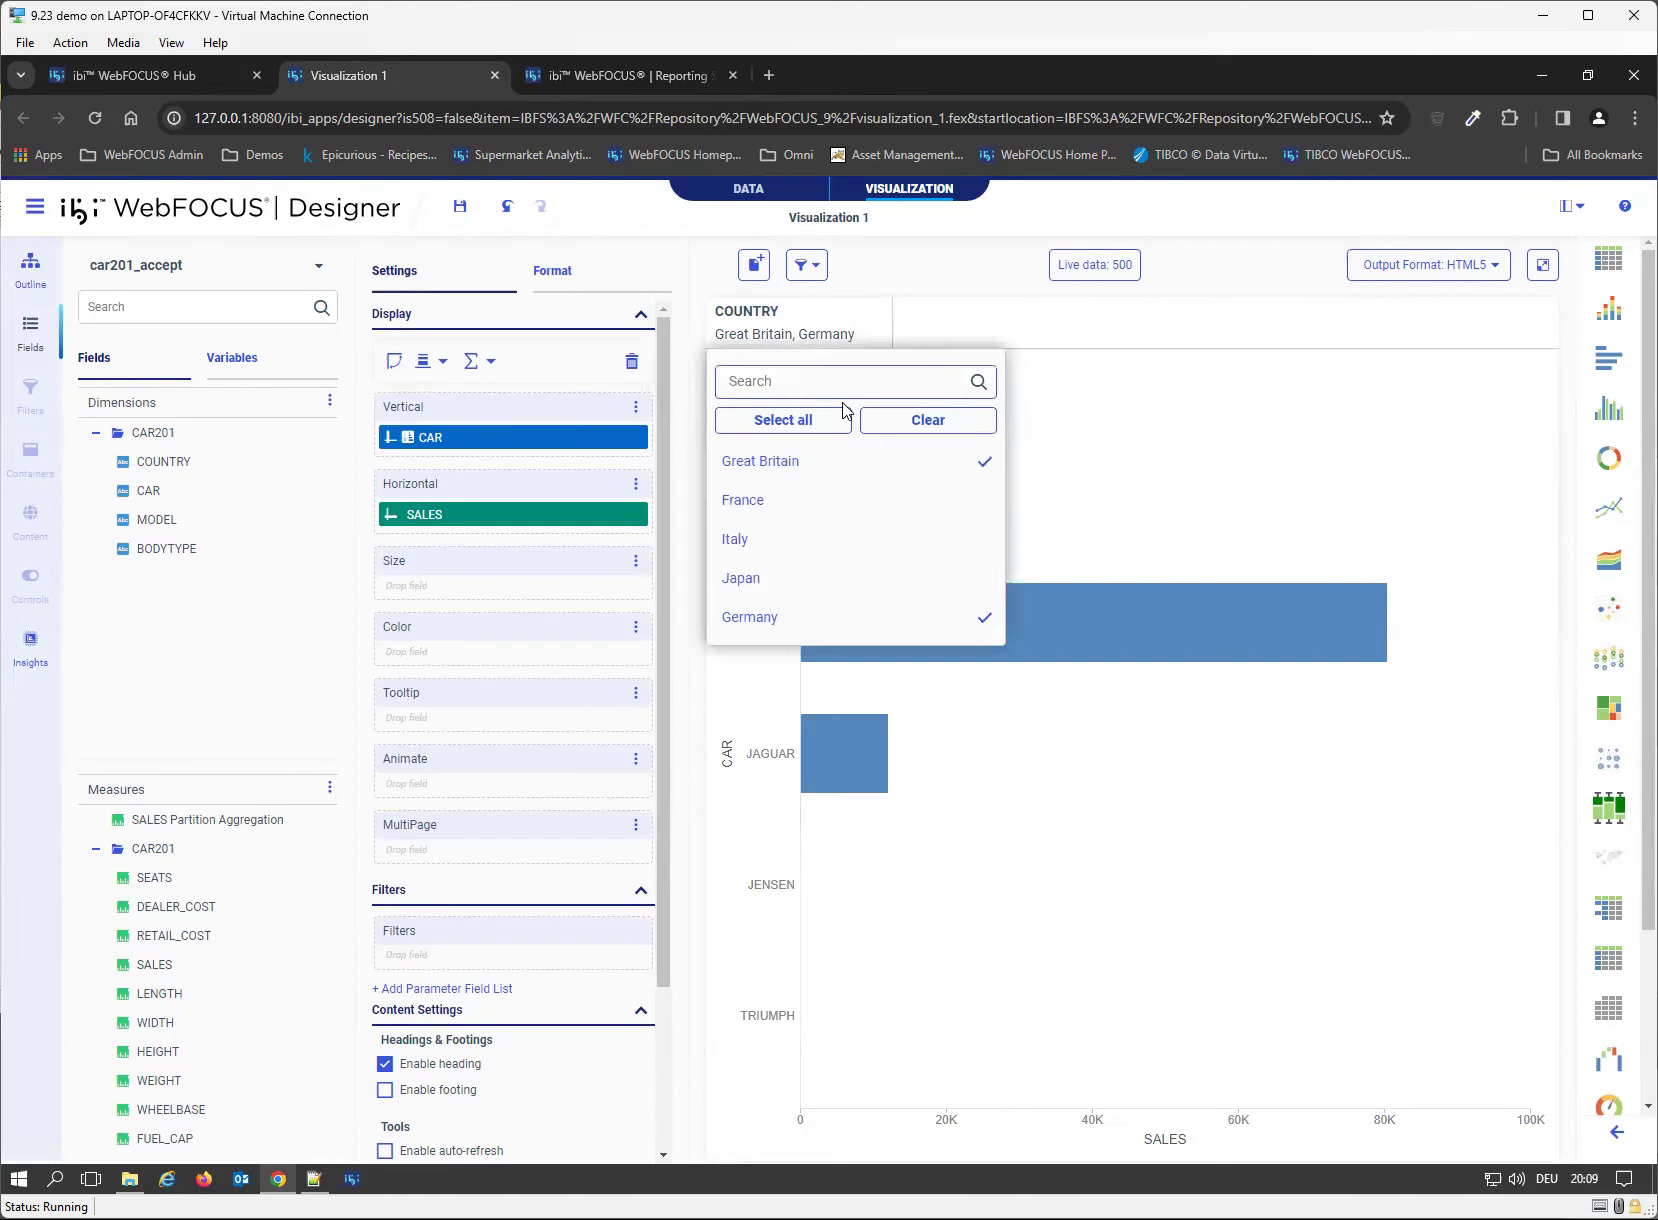
pyautogui.click(918, 421)
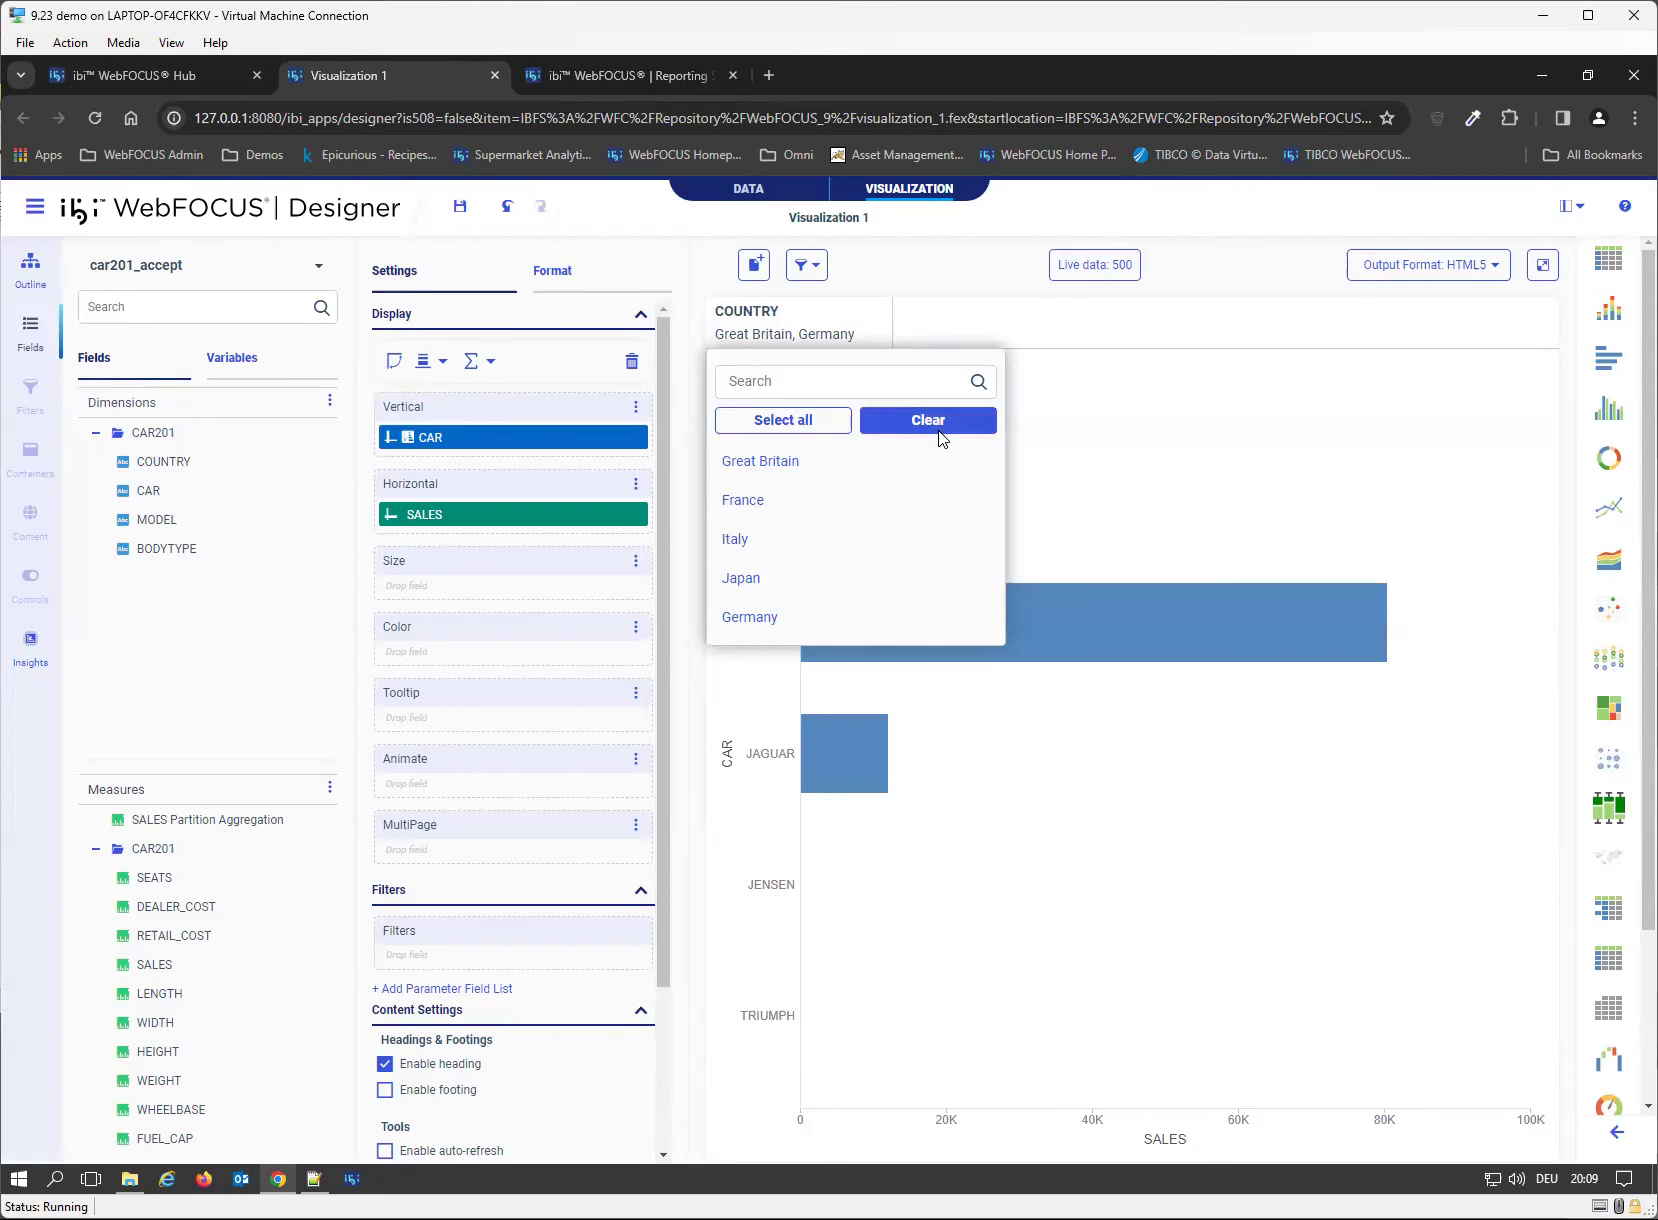
pyautogui.click(1051, 309)
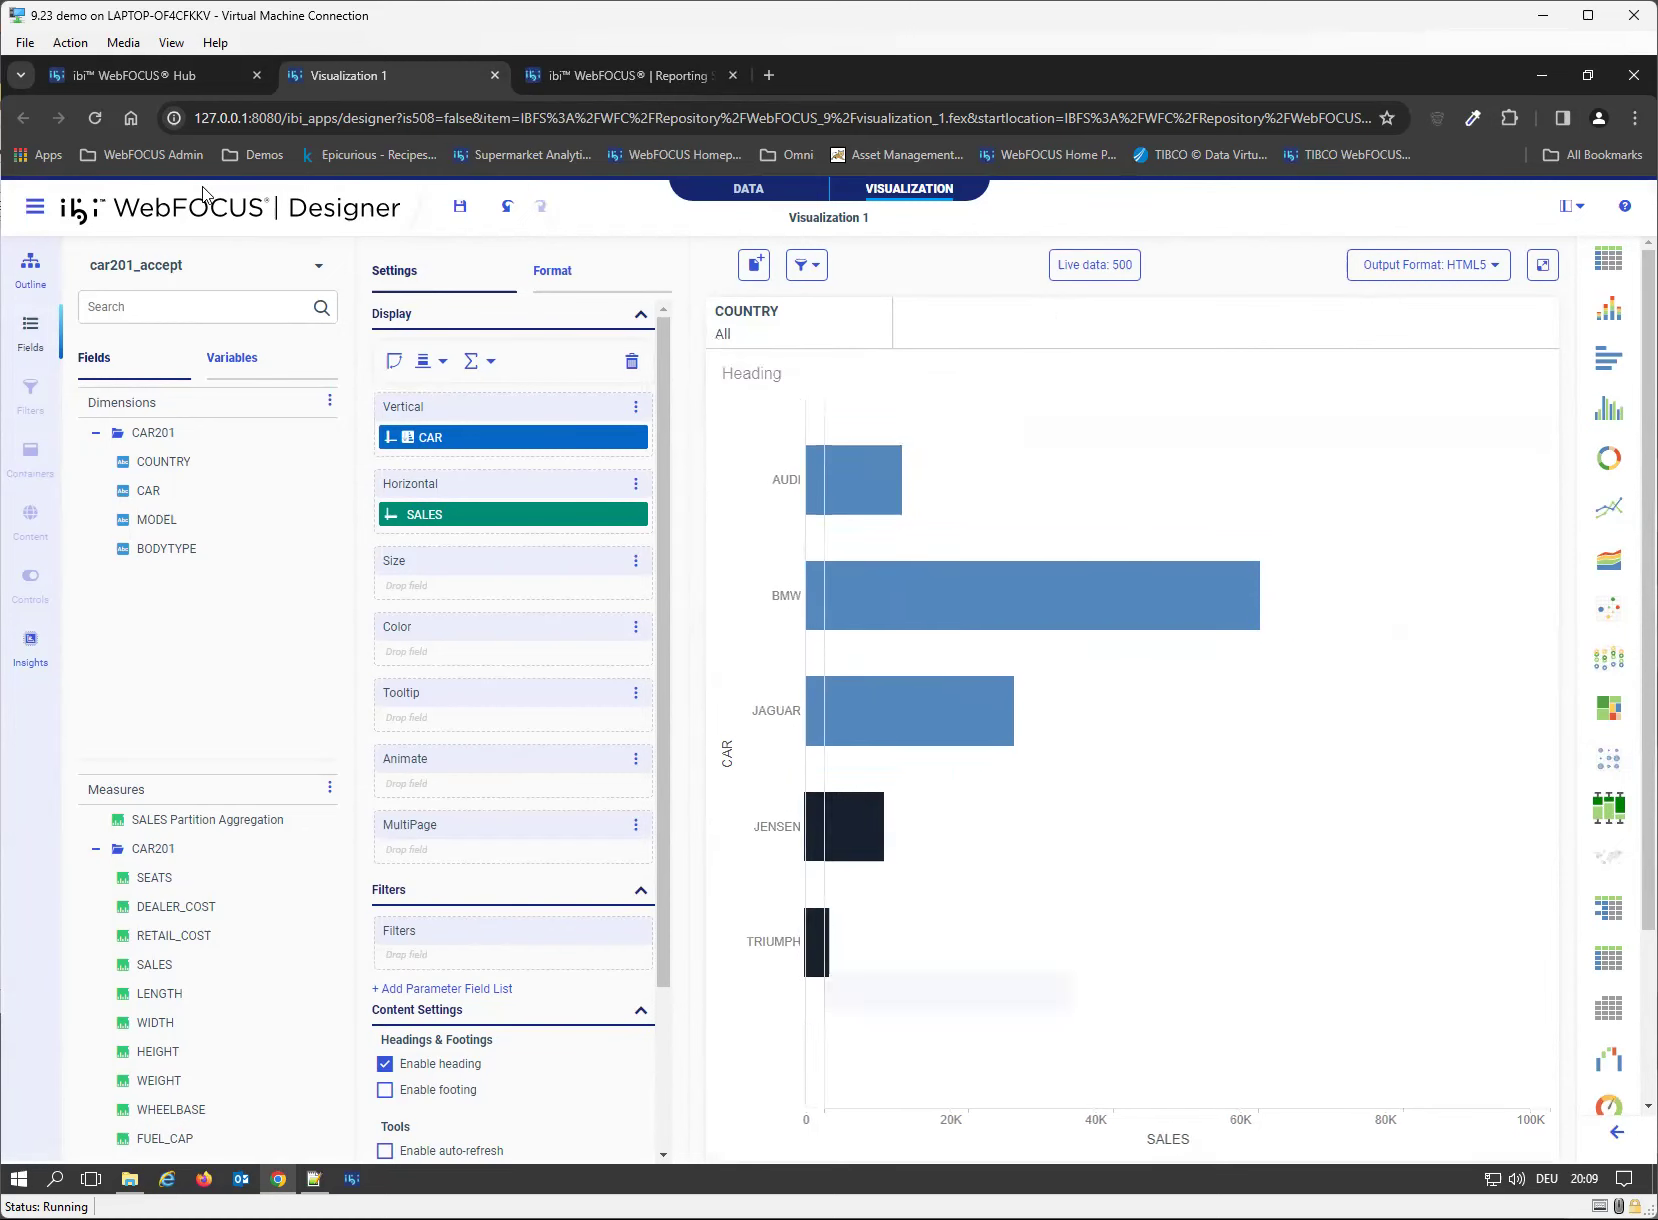
# - Save Visualization 1 and close it
pyautogui.click(460, 207)
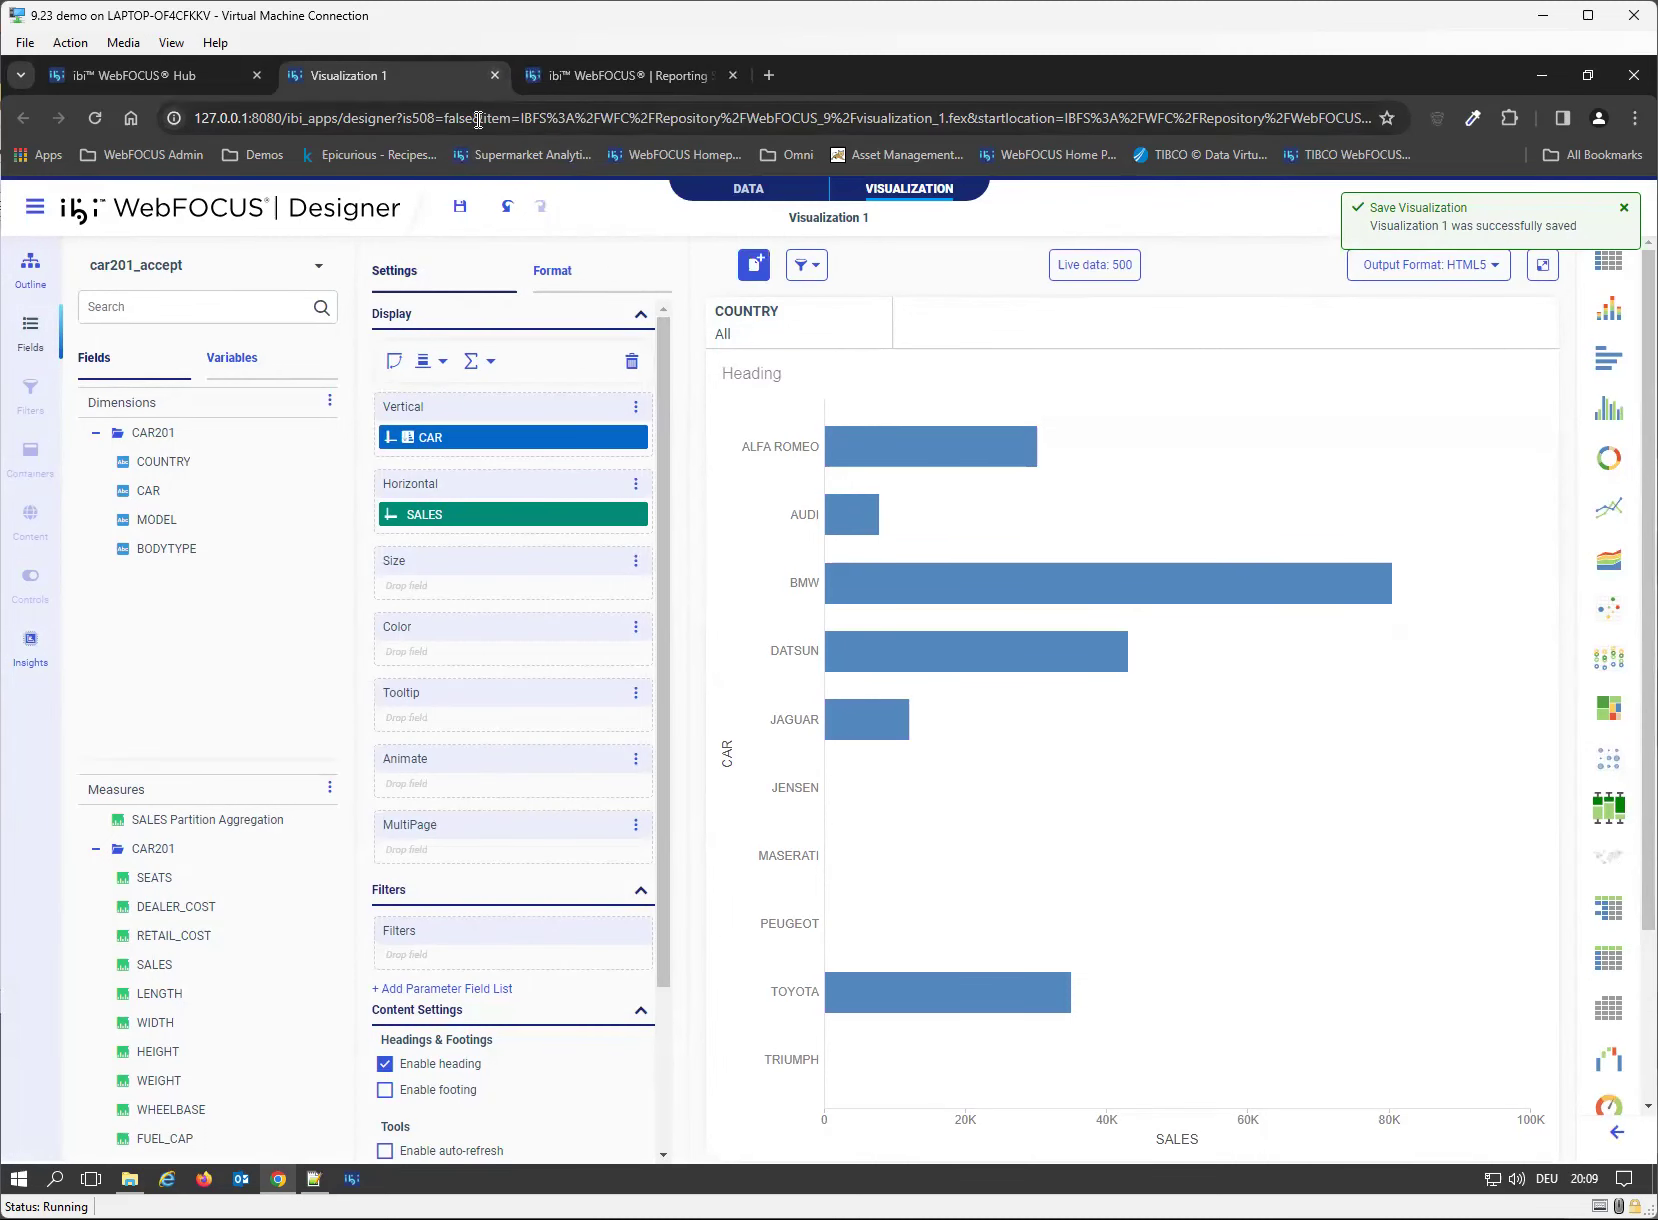
pyautogui.click(495, 76)
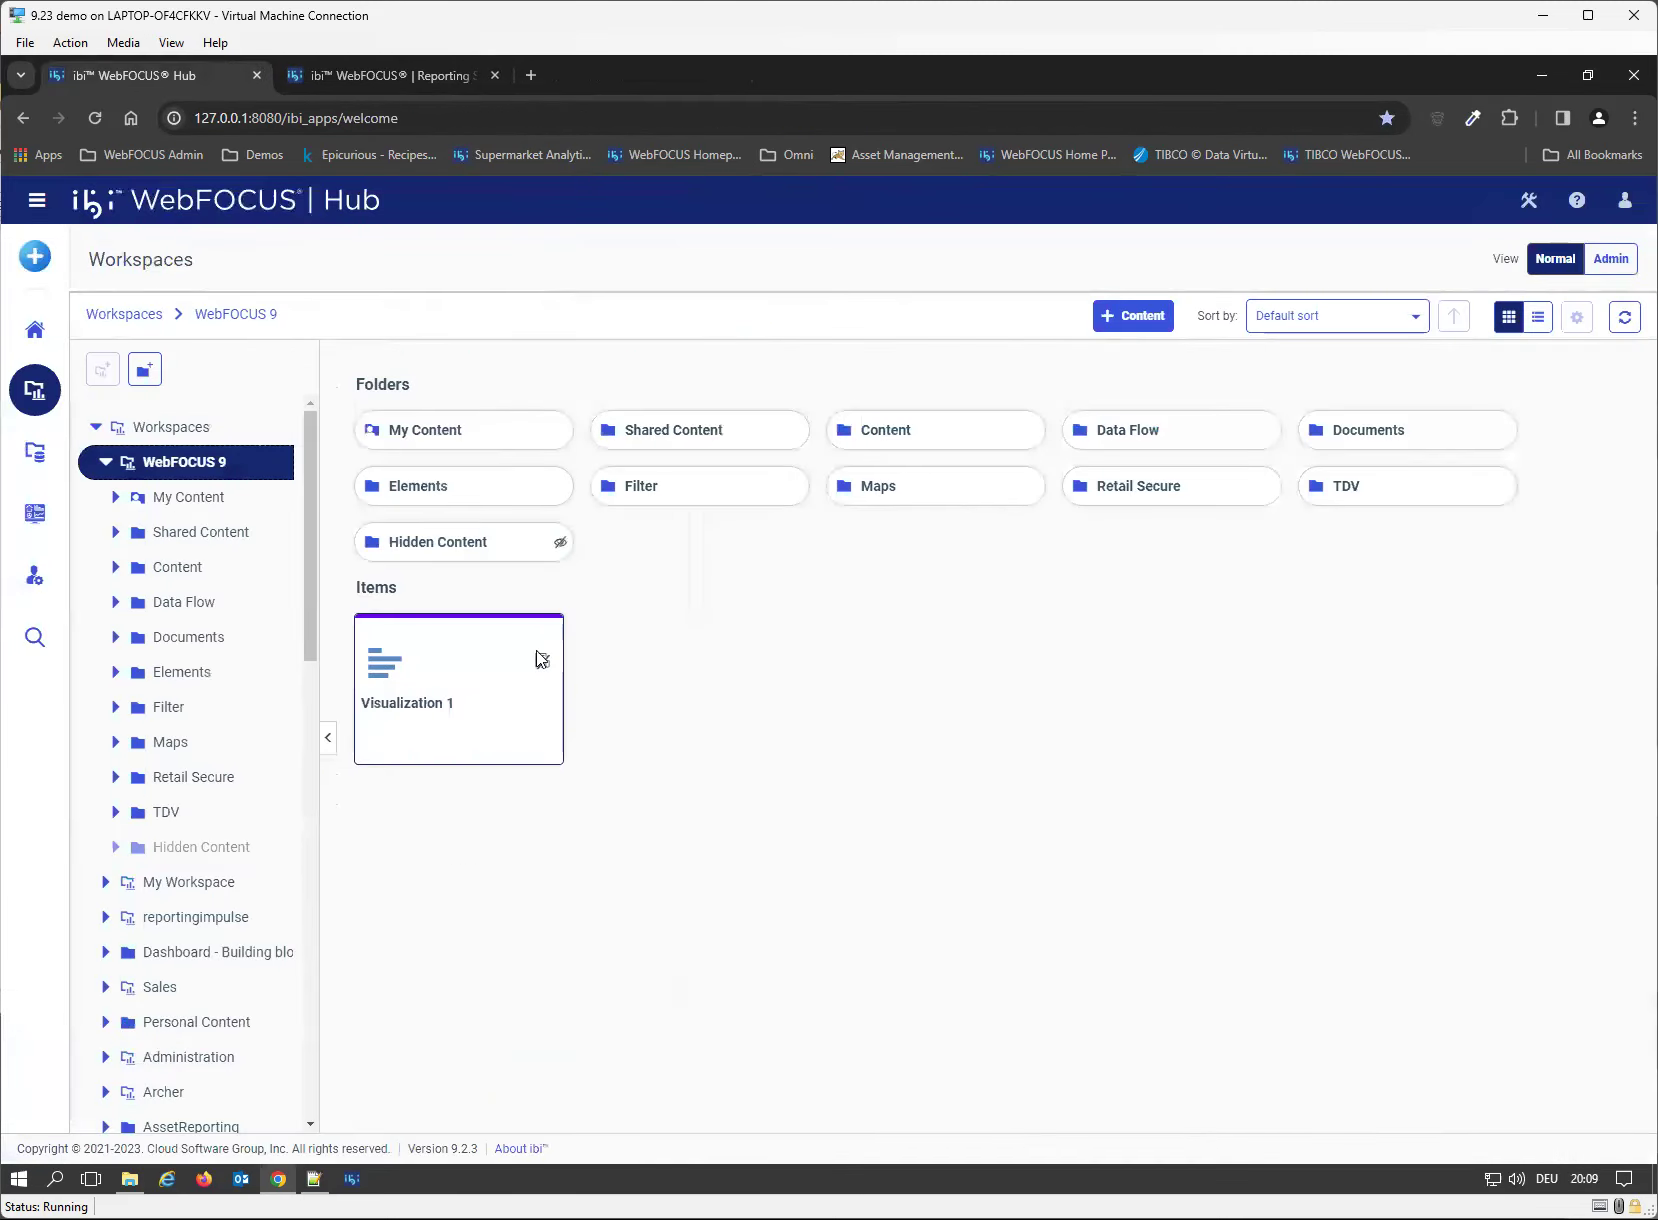
pyautogui.rightClick(466, 718)
pyautogui.click(808, 626)
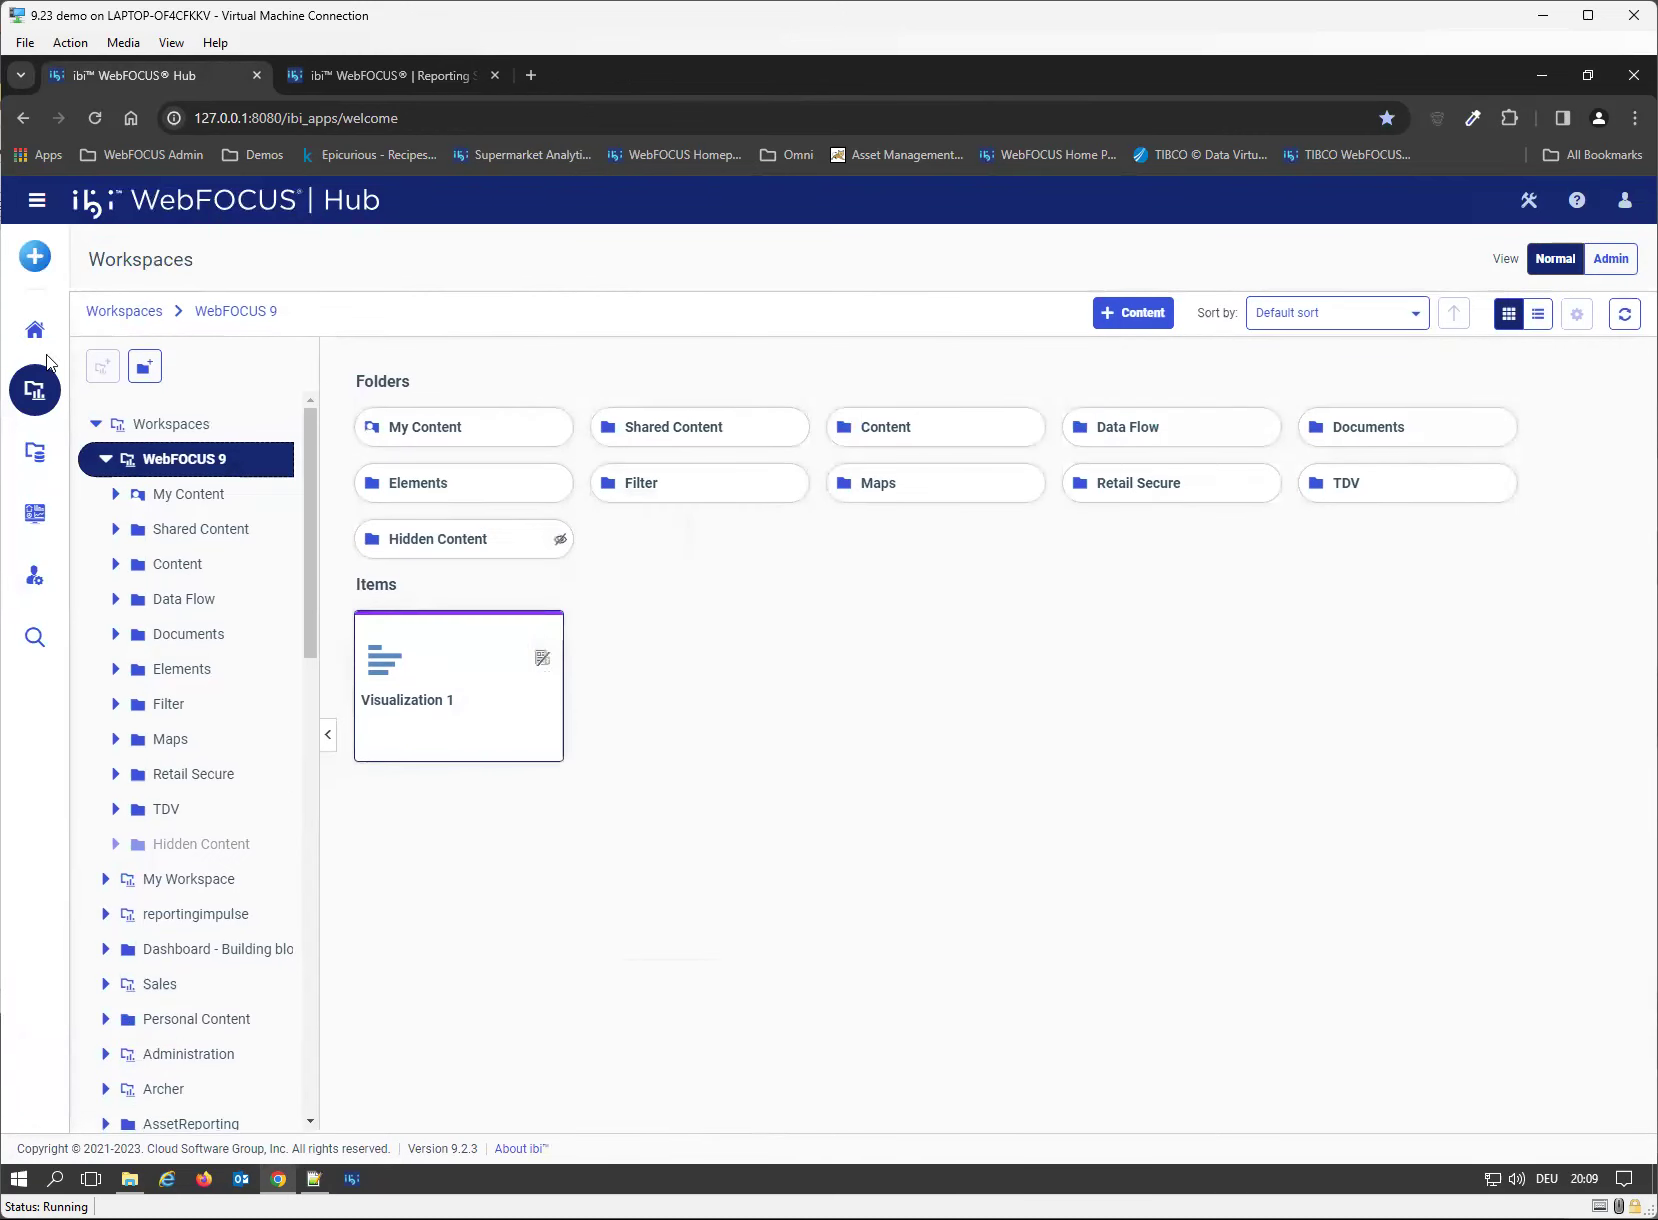
# - Assemble a new page from the Grid 2-1 template and place Visualization 1 in Container 3
pyautogui.click(34, 266)
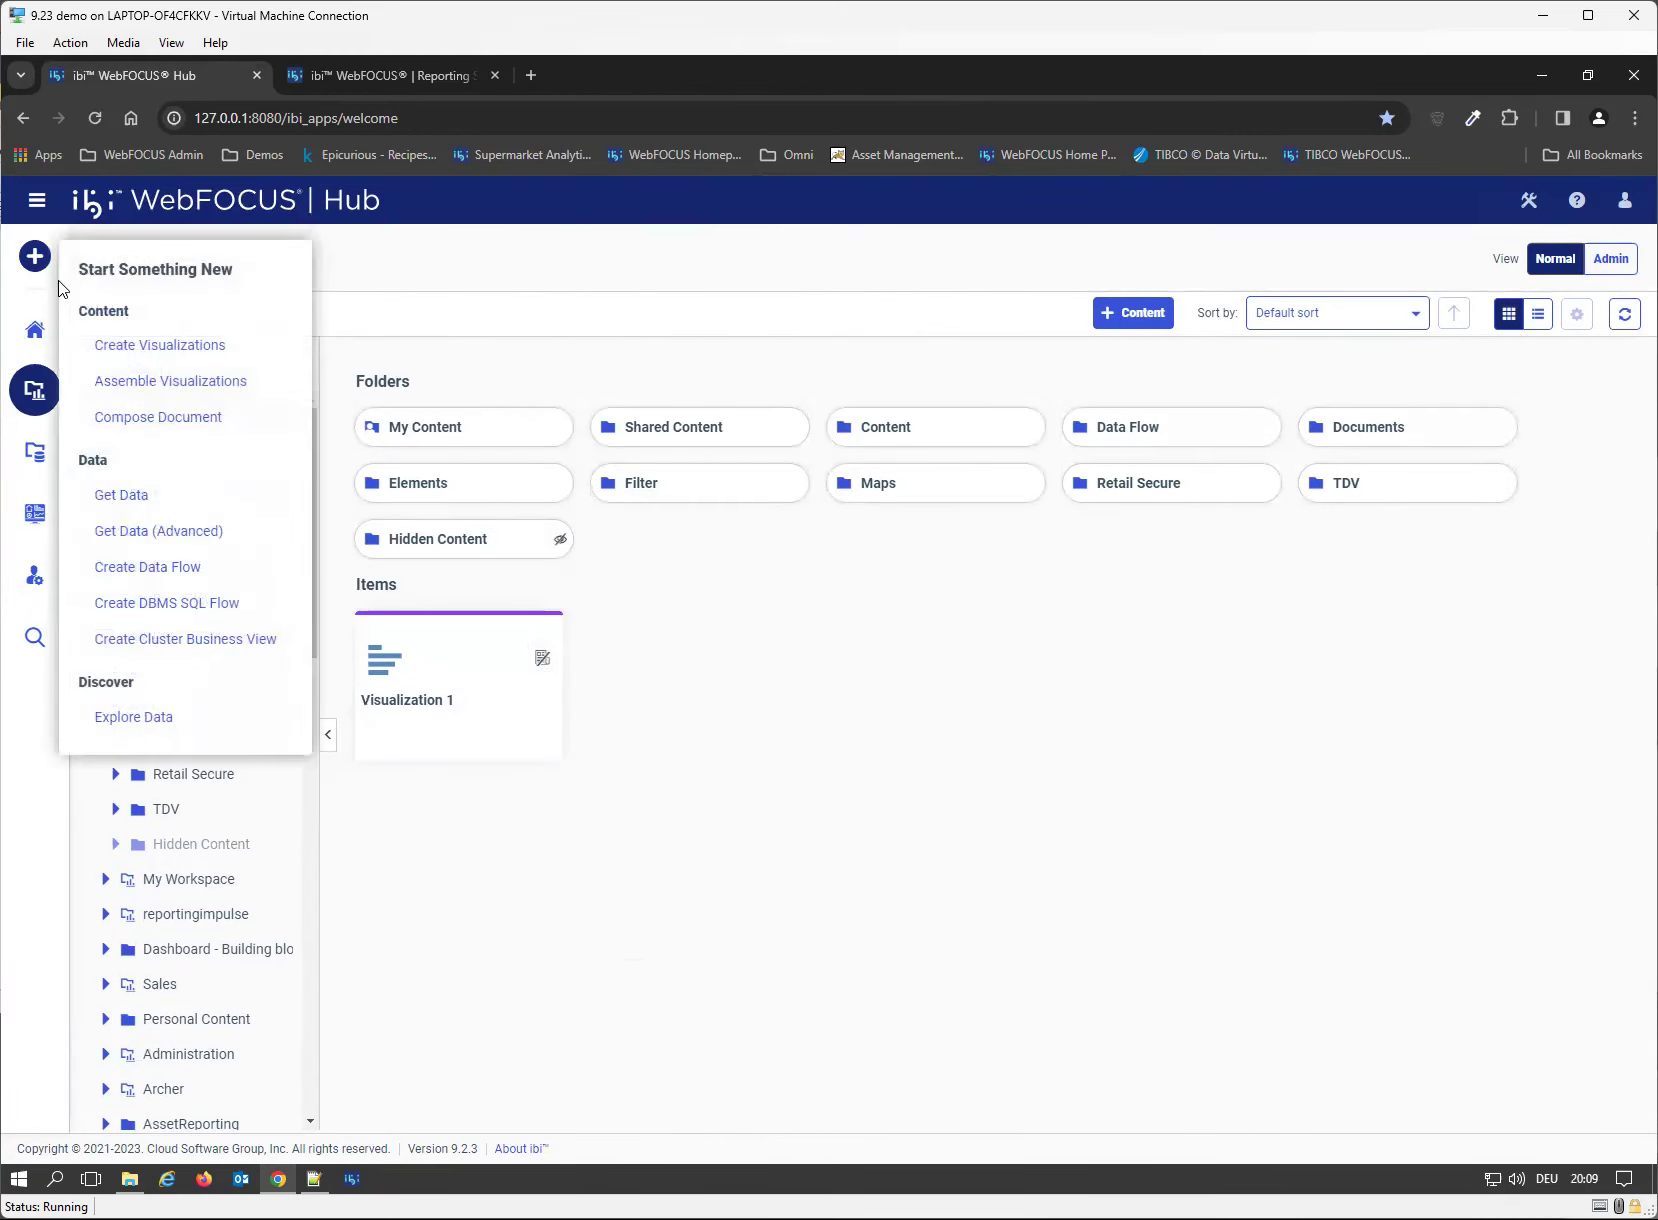
pyautogui.click(197, 390)
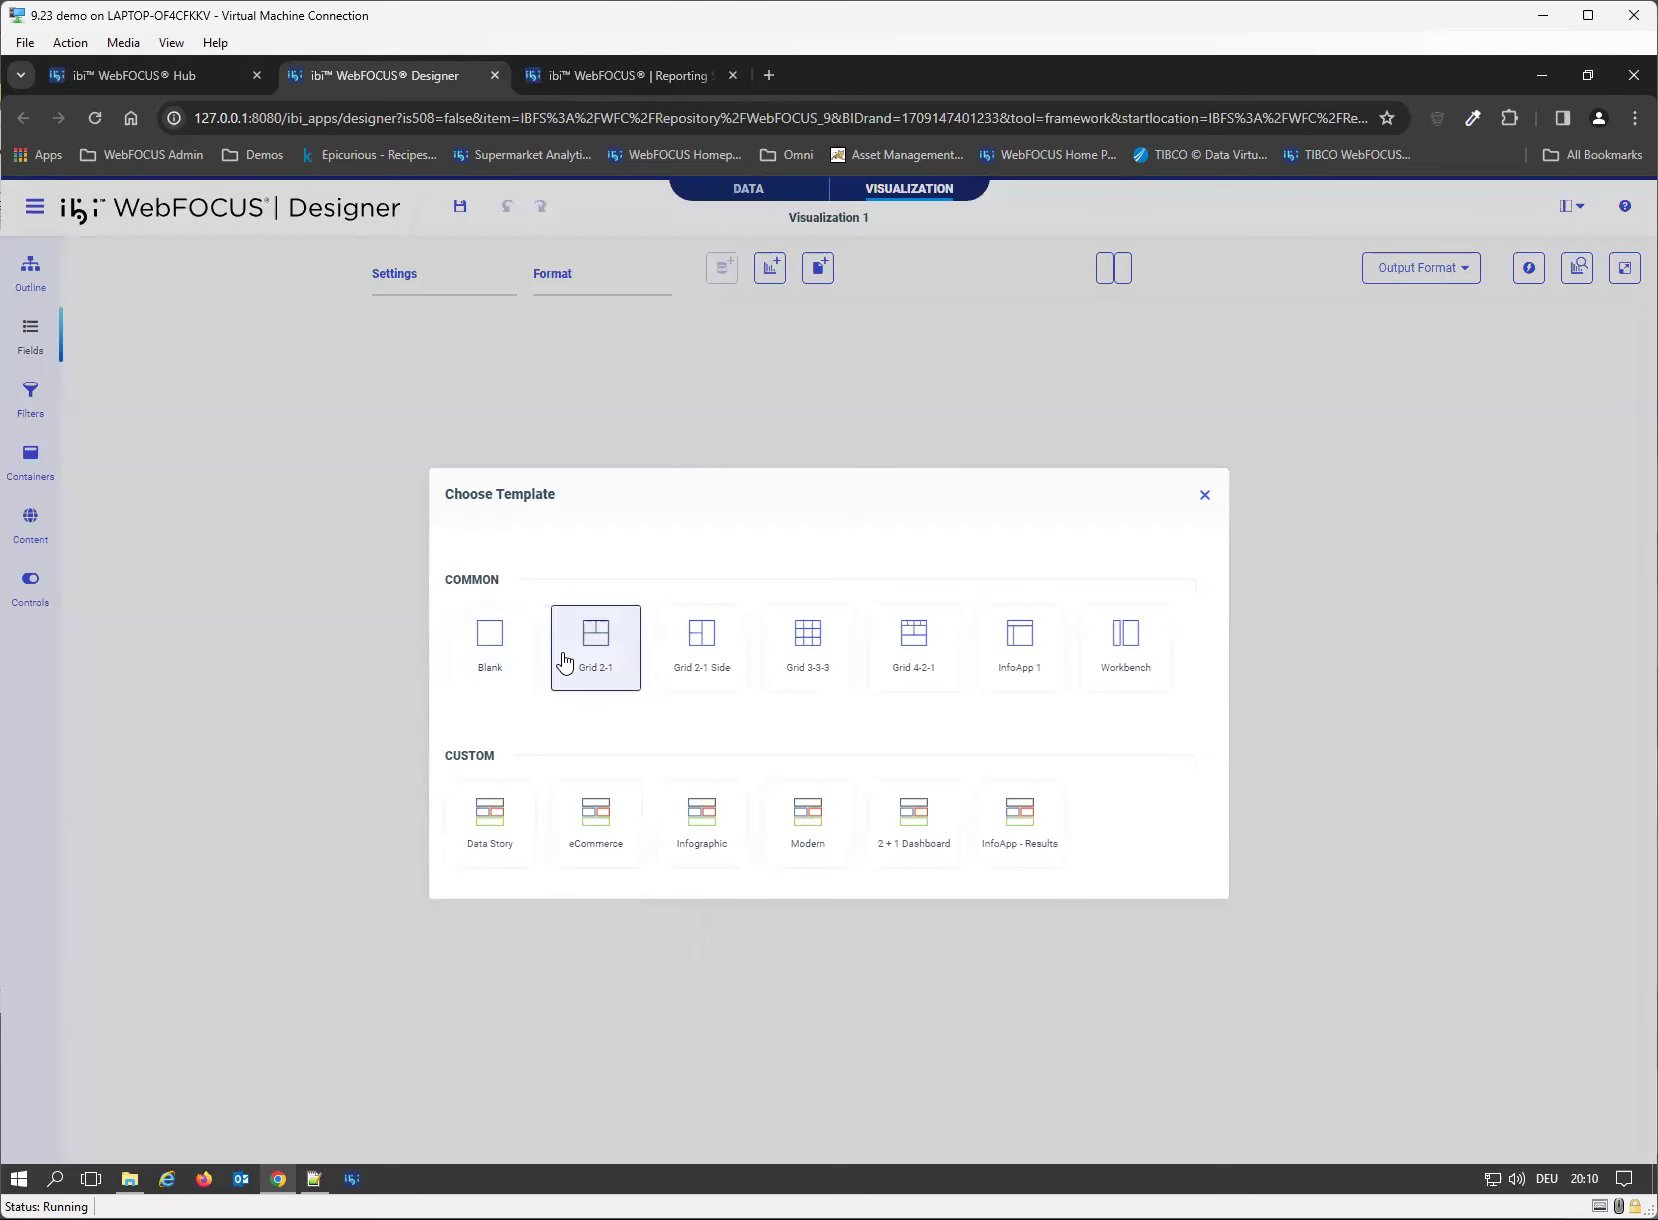
pyautogui.click(565, 661)
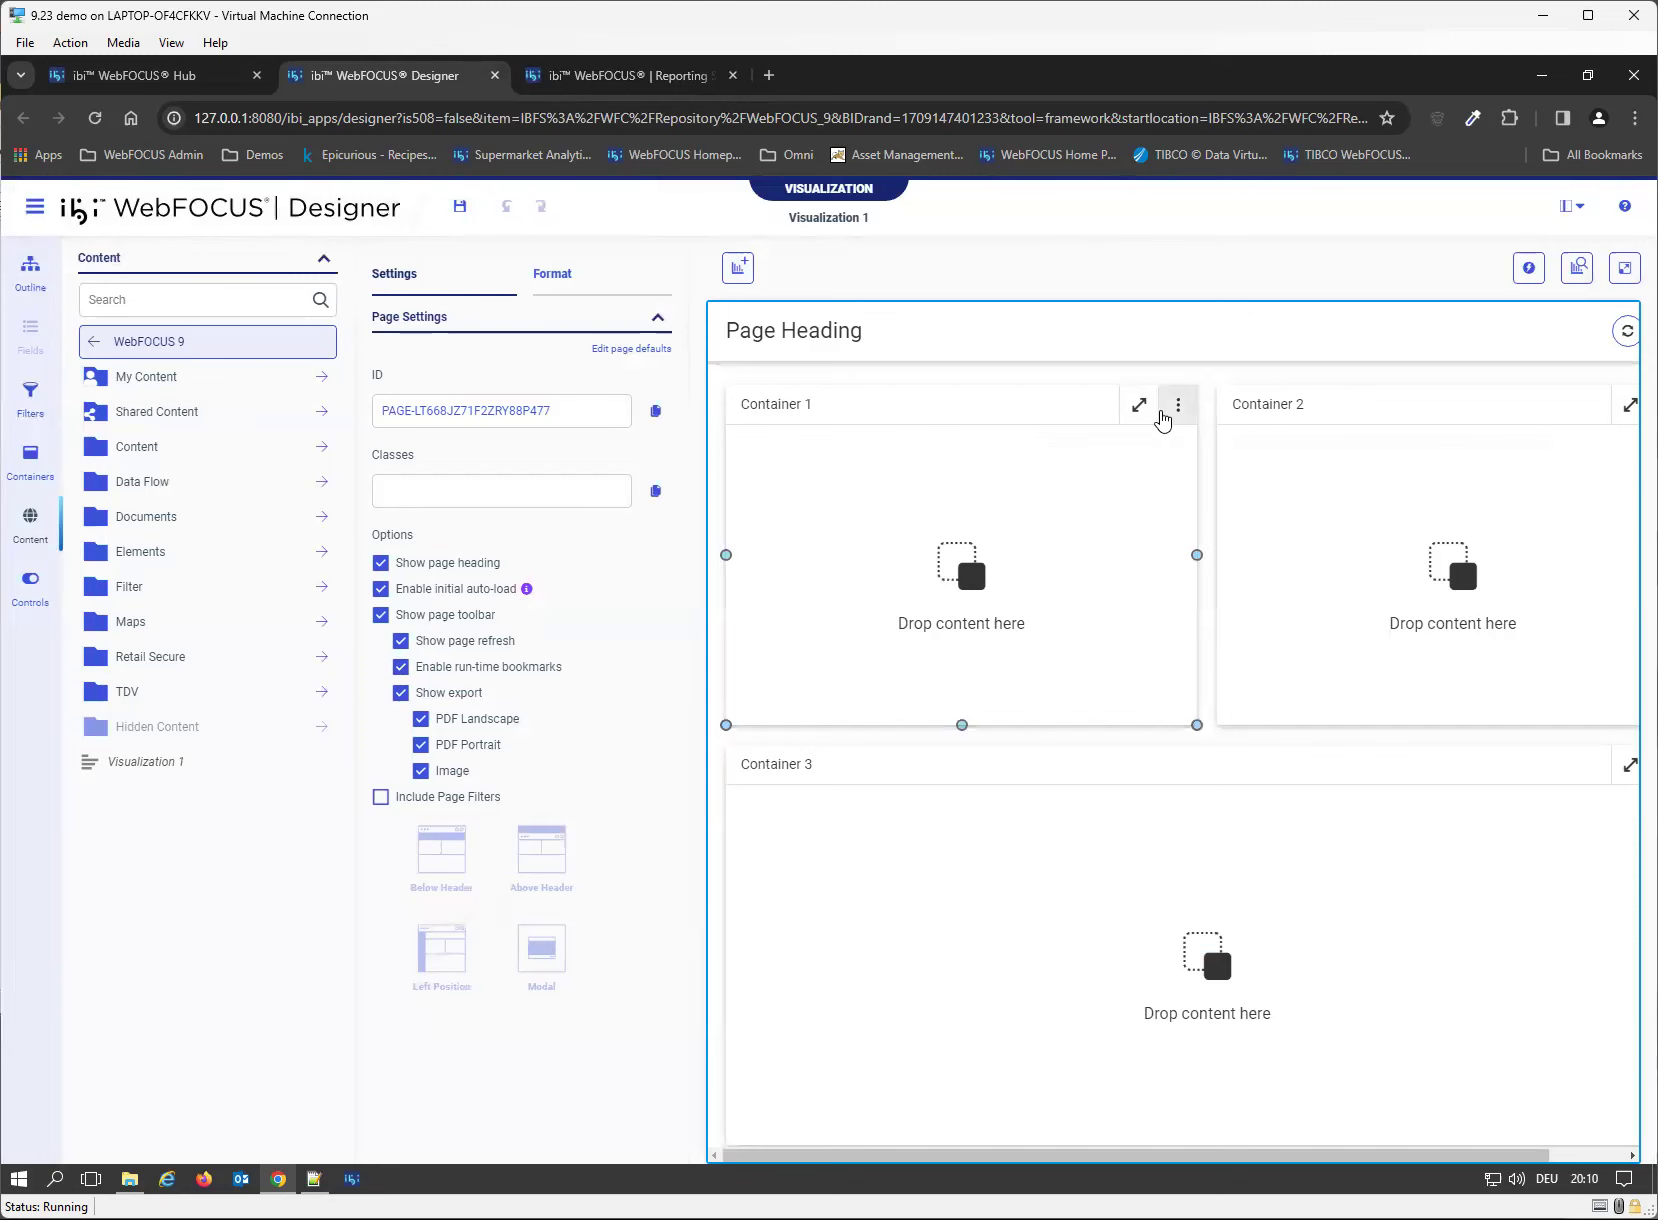
pyautogui.moveTo(133, 766); pyautogui.dragTo(1341, 884)
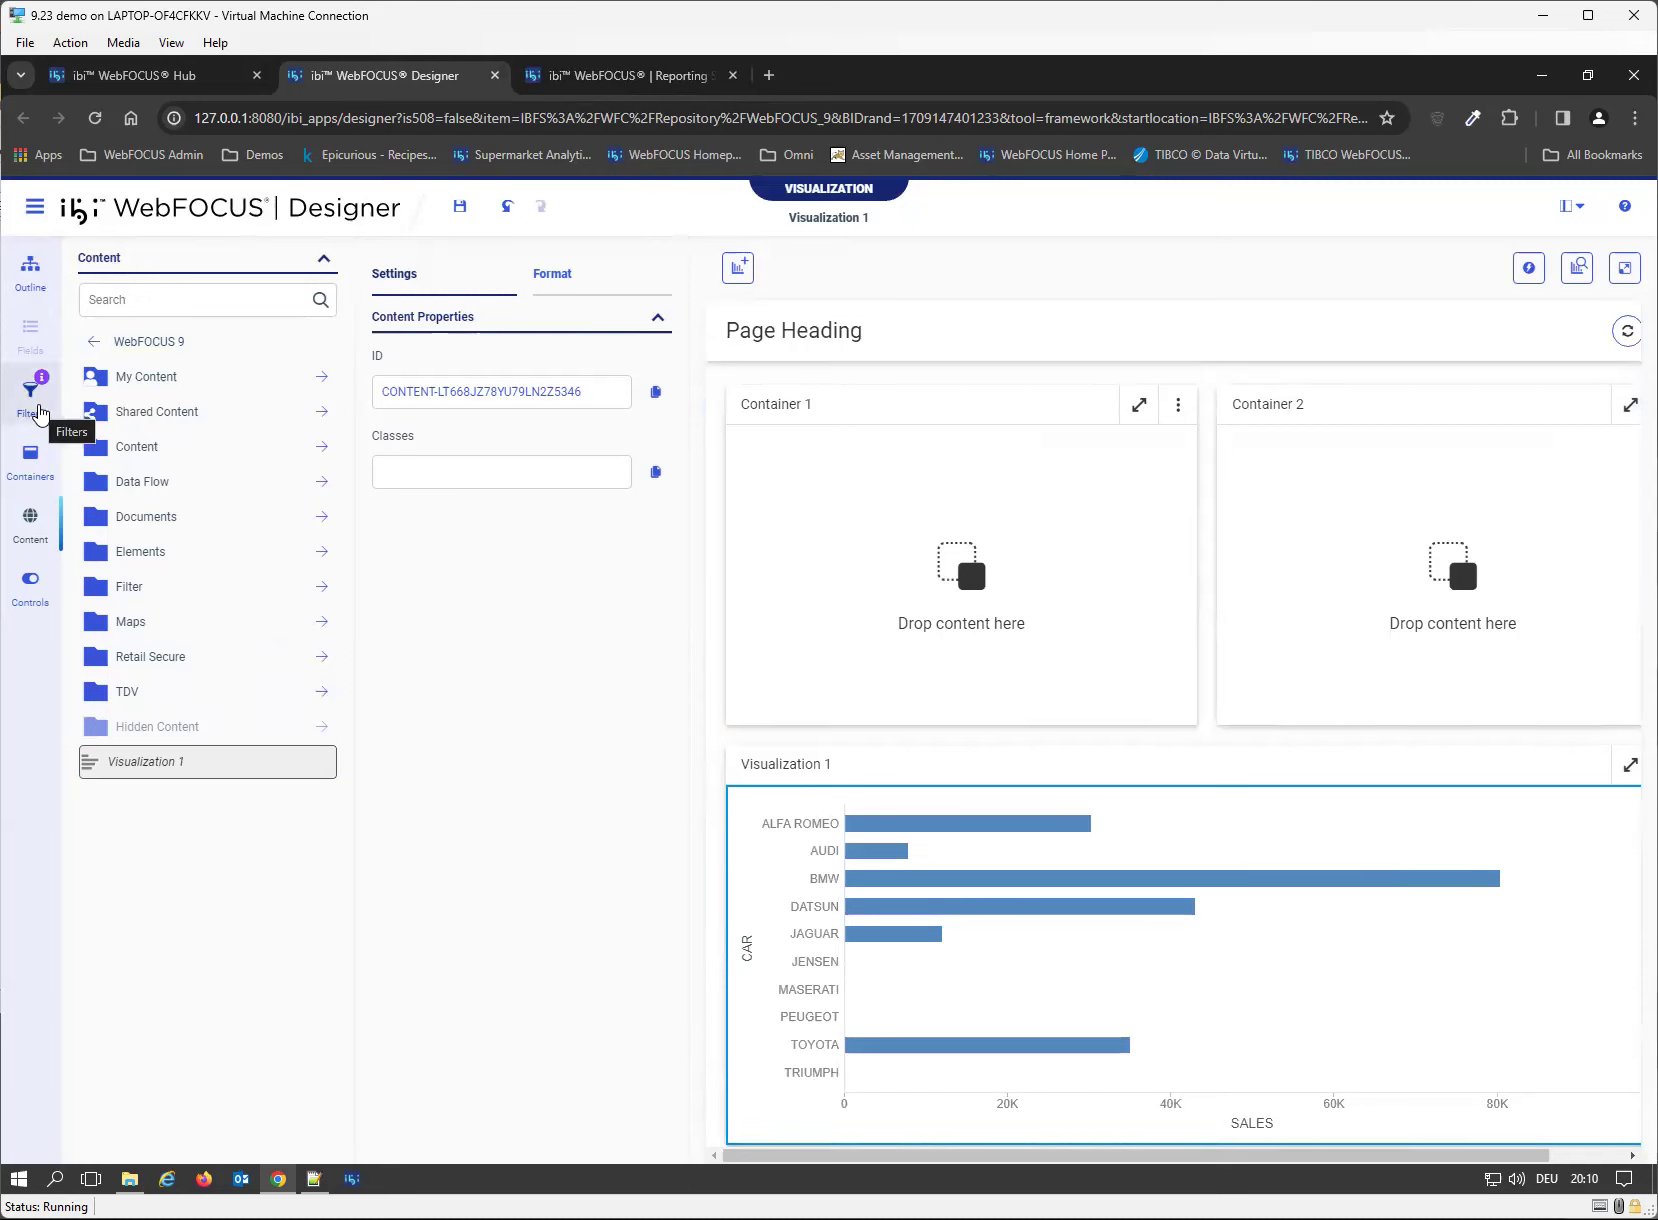
# - Add all filters to the page and check the choices offered by the COUNTRY control
pyautogui.click(31, 400)
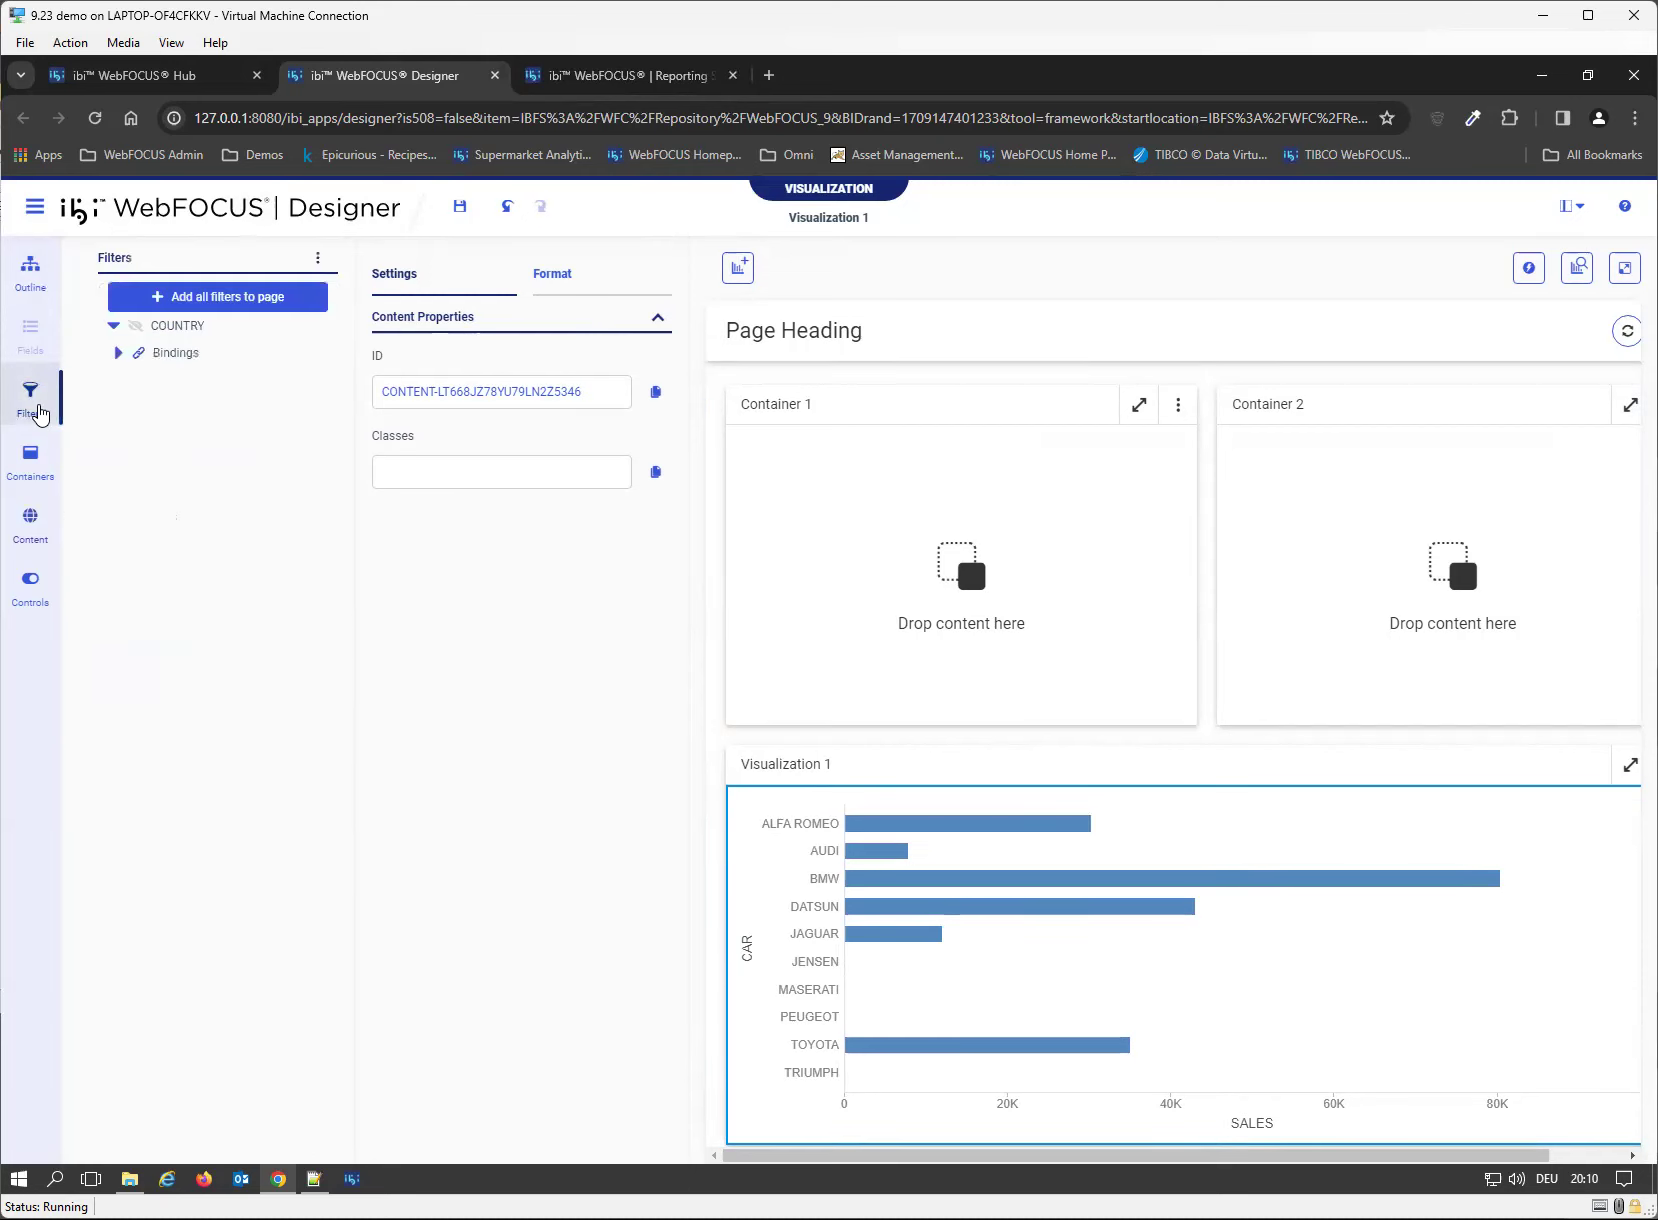
pyautogui.click(244, 290)
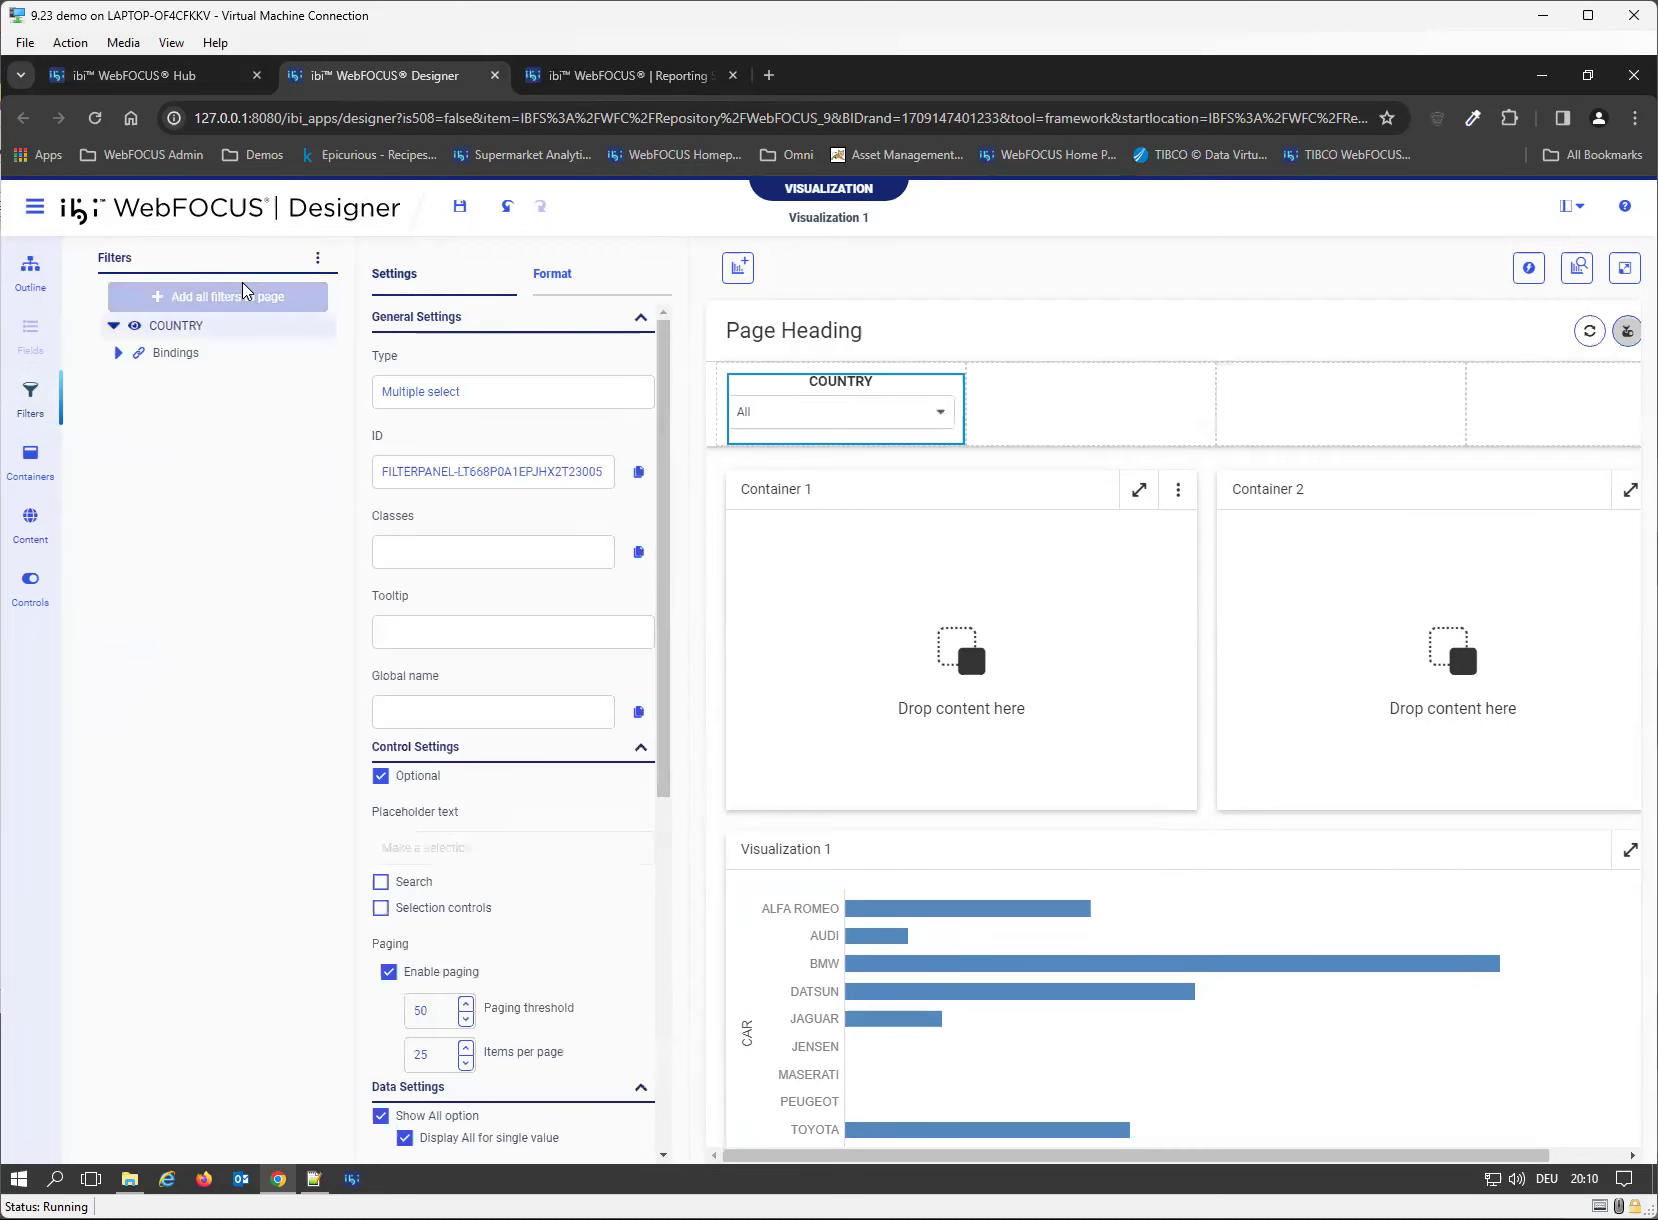
pyautogui.click(803, 423)
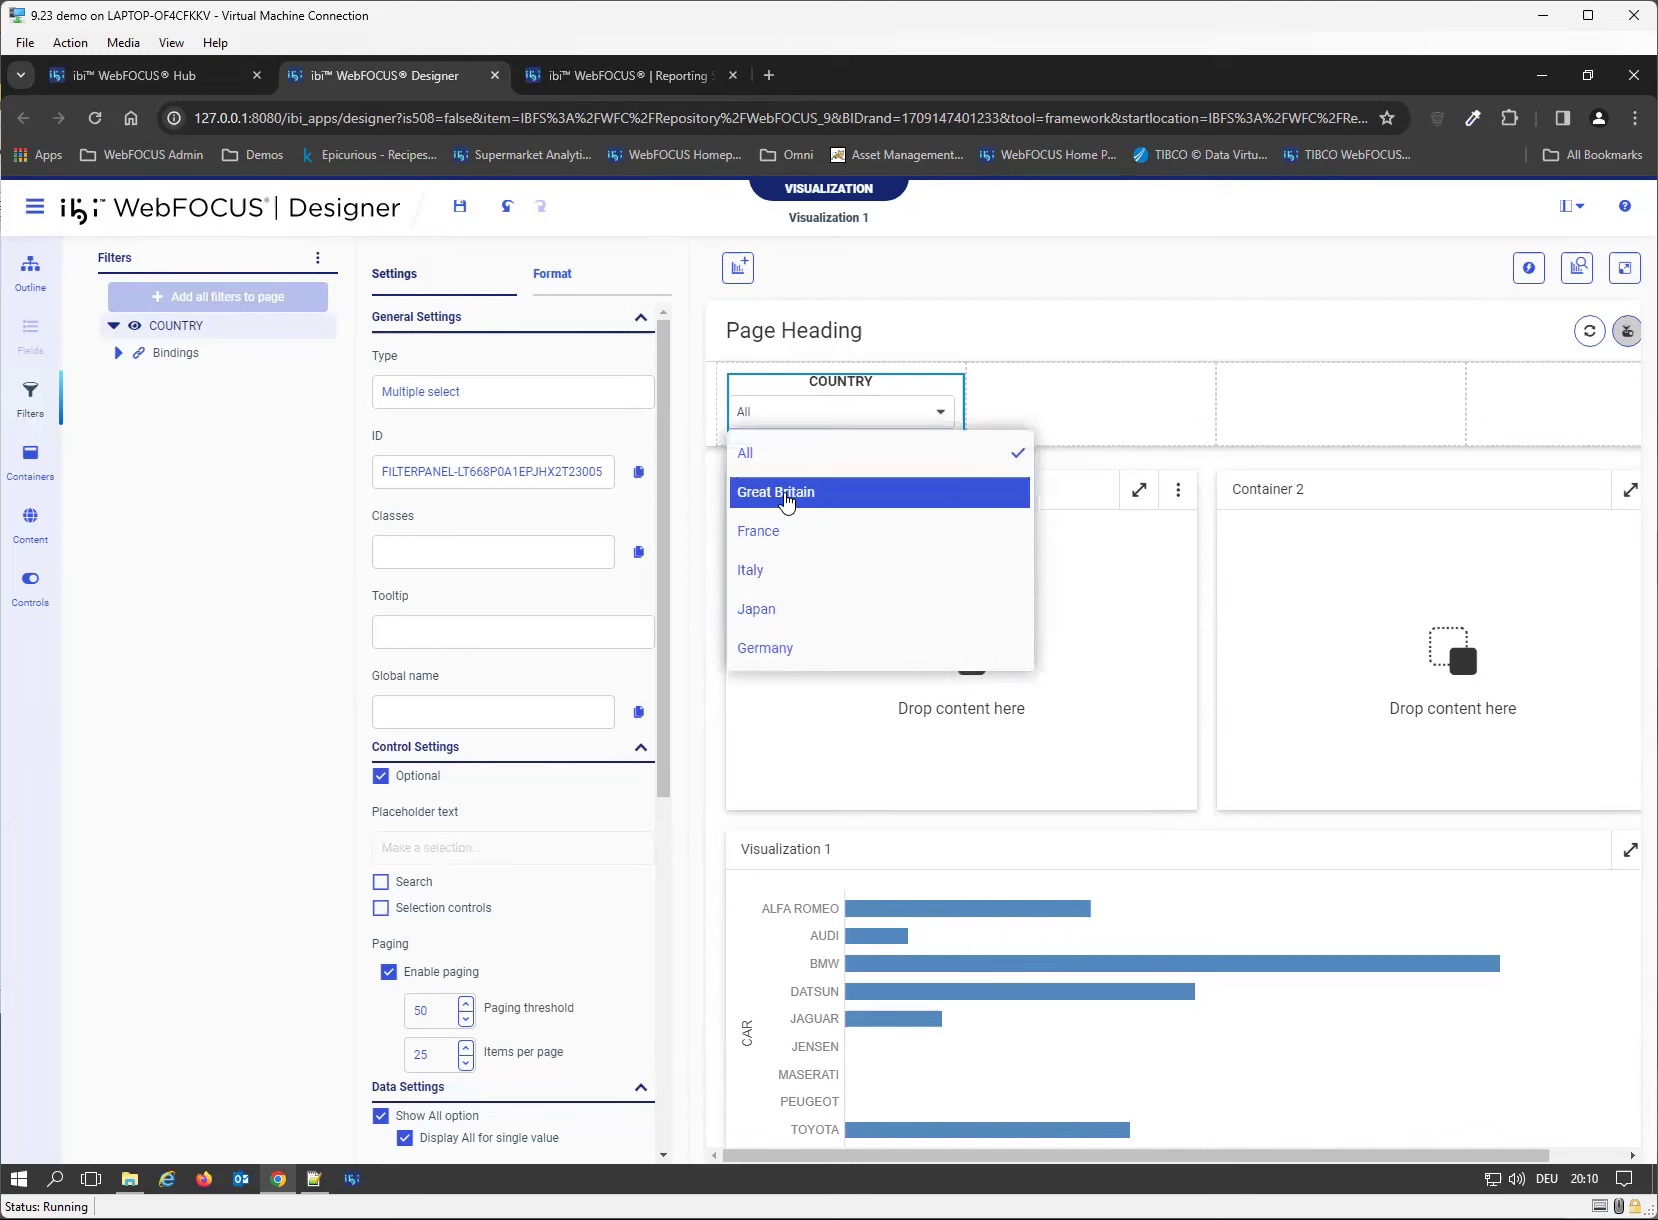
pyautogui.click(1095, 334)
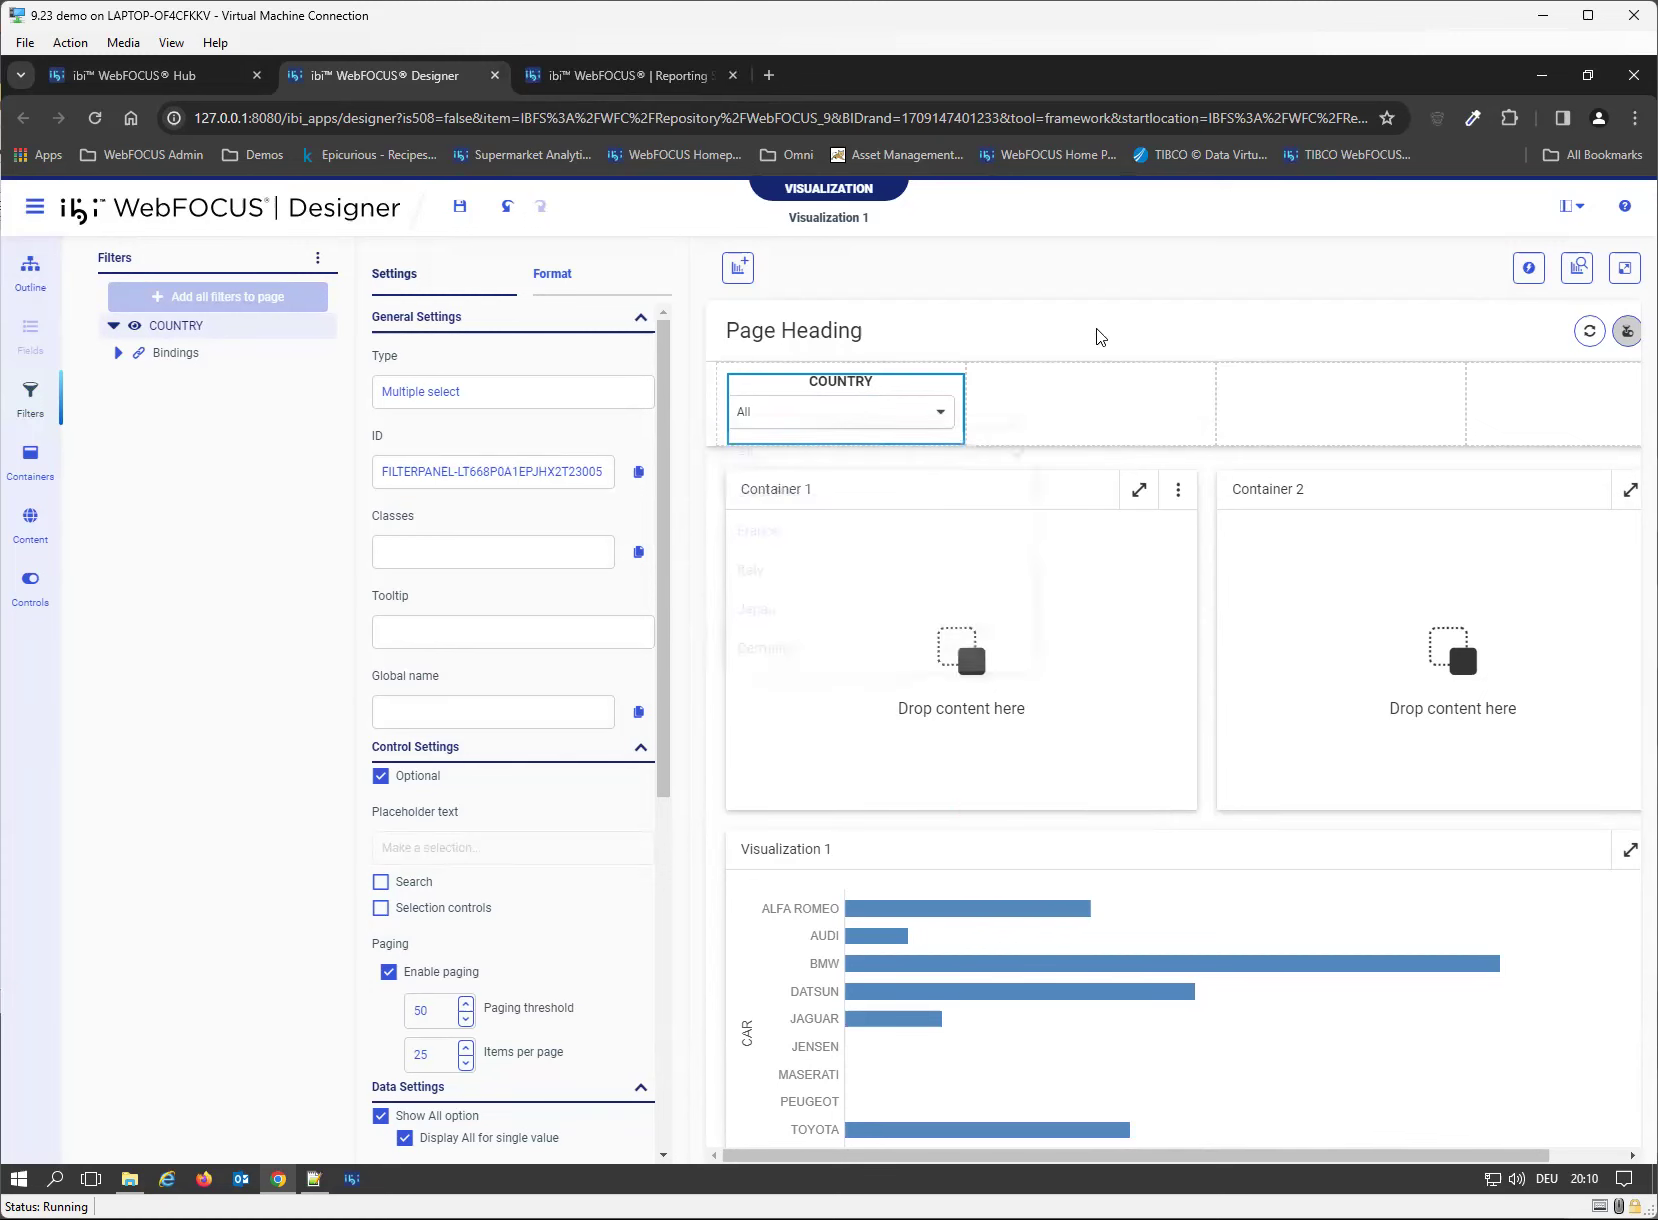
pyautogui.click(873, 414)
pyautogui.click(881, 412)
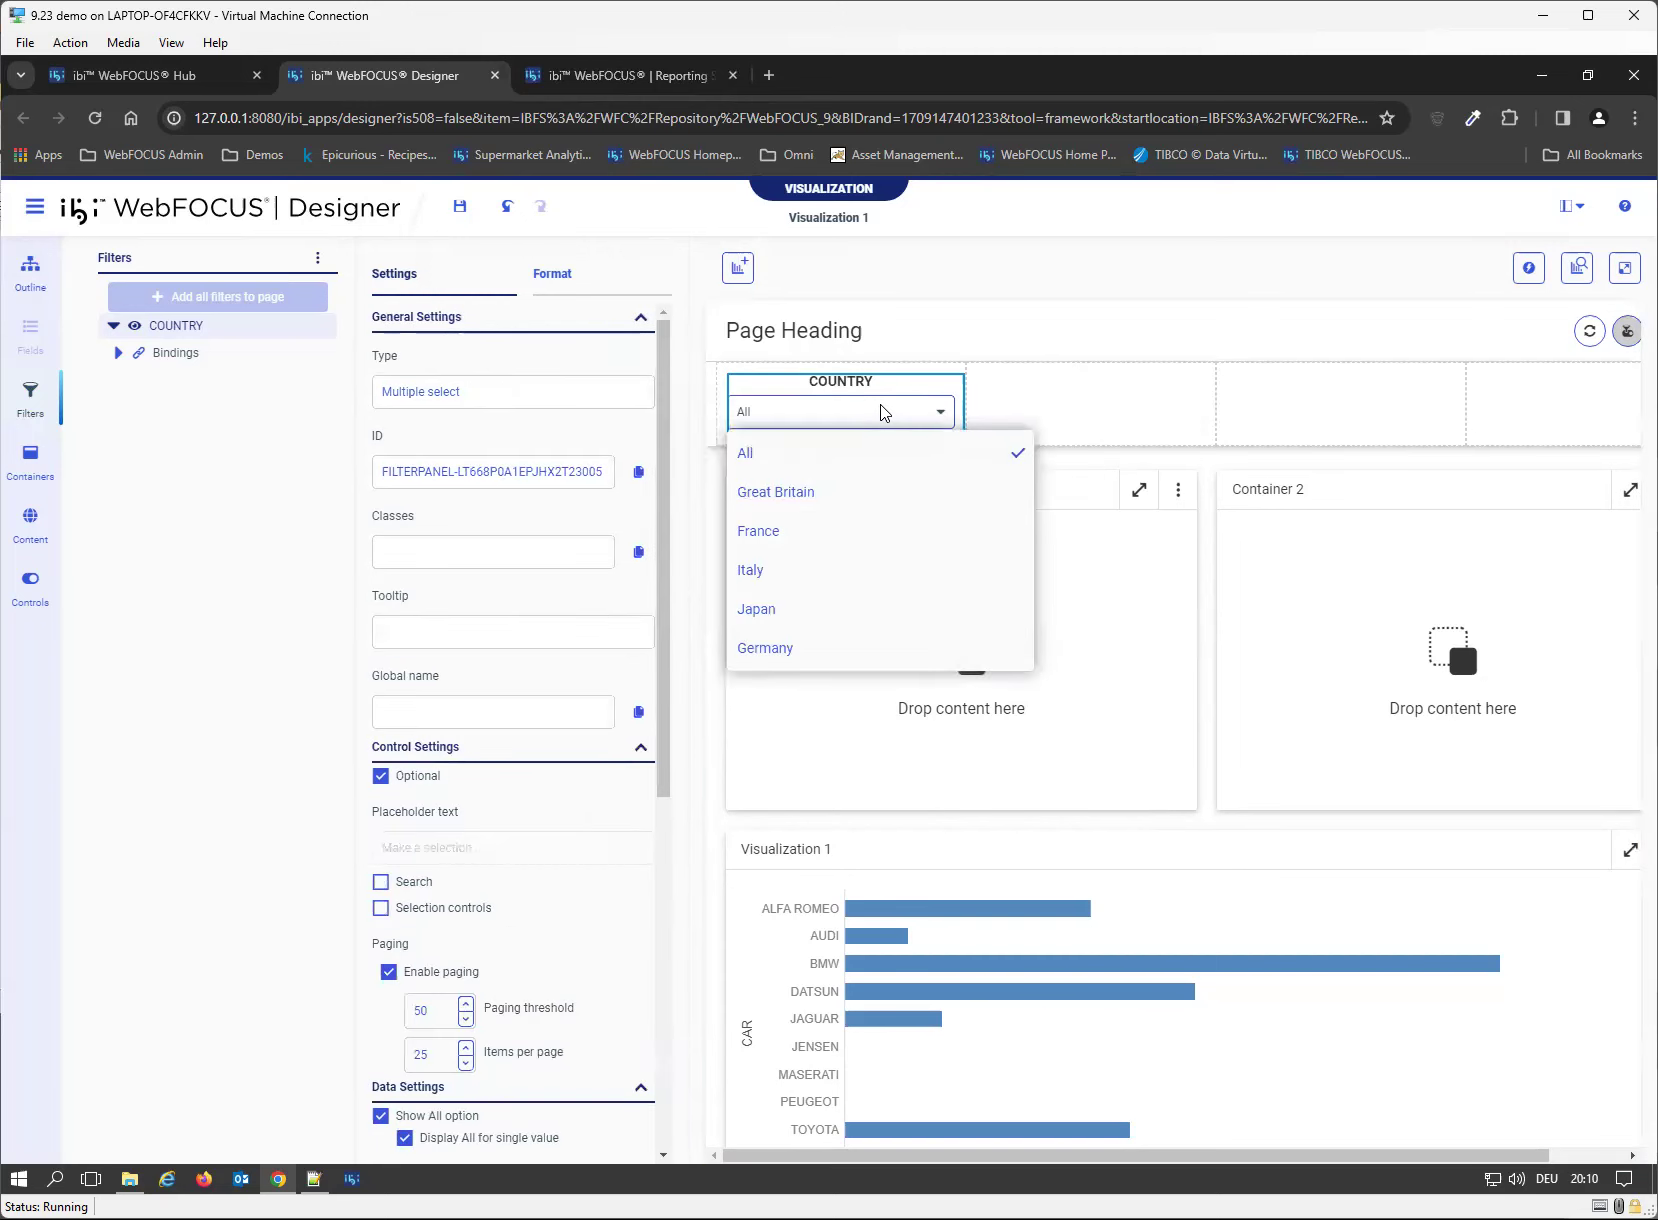
# - Edit the binding source of the COUNTRY control and switch its data type to Static
pyautogui.click(660, 748)
pyautogui.moveTo(660, 748); pyautogui.dragTo(642, 1065)
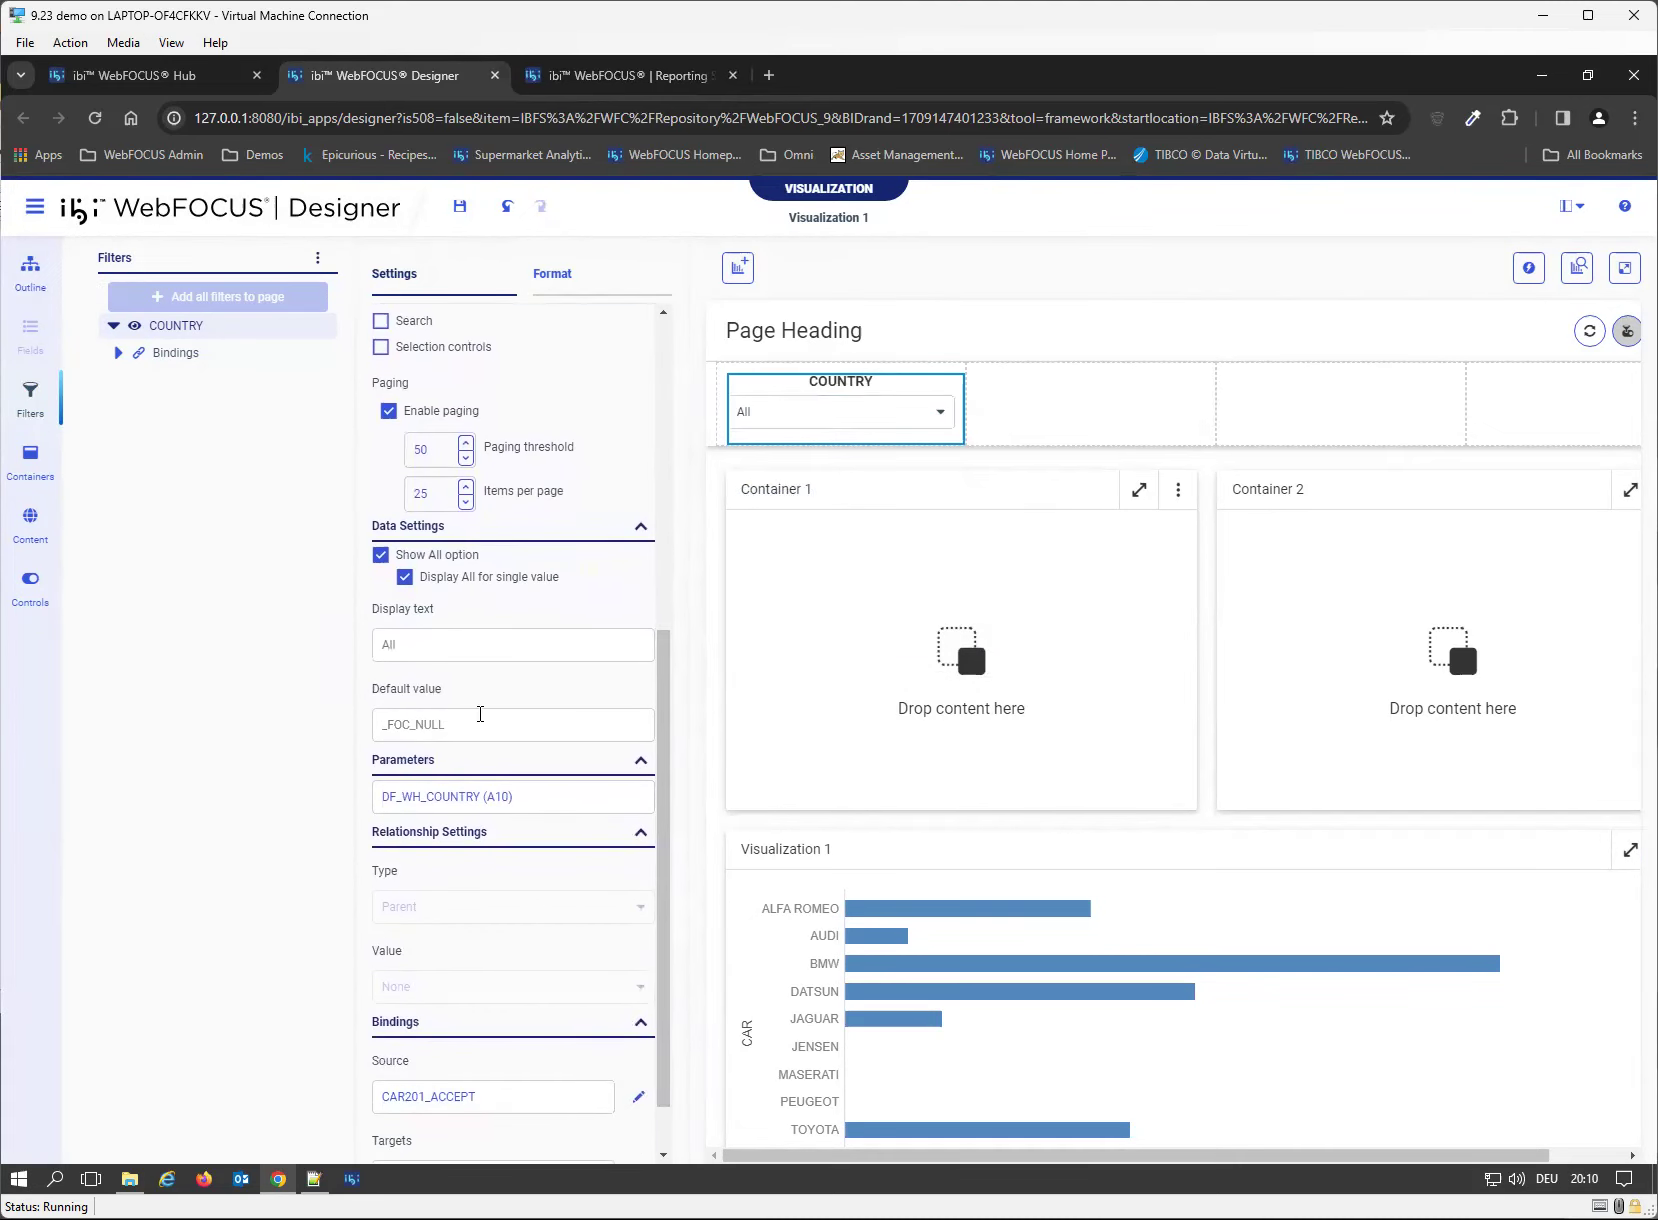
pyautogui.scroll(-1, 556, 833)
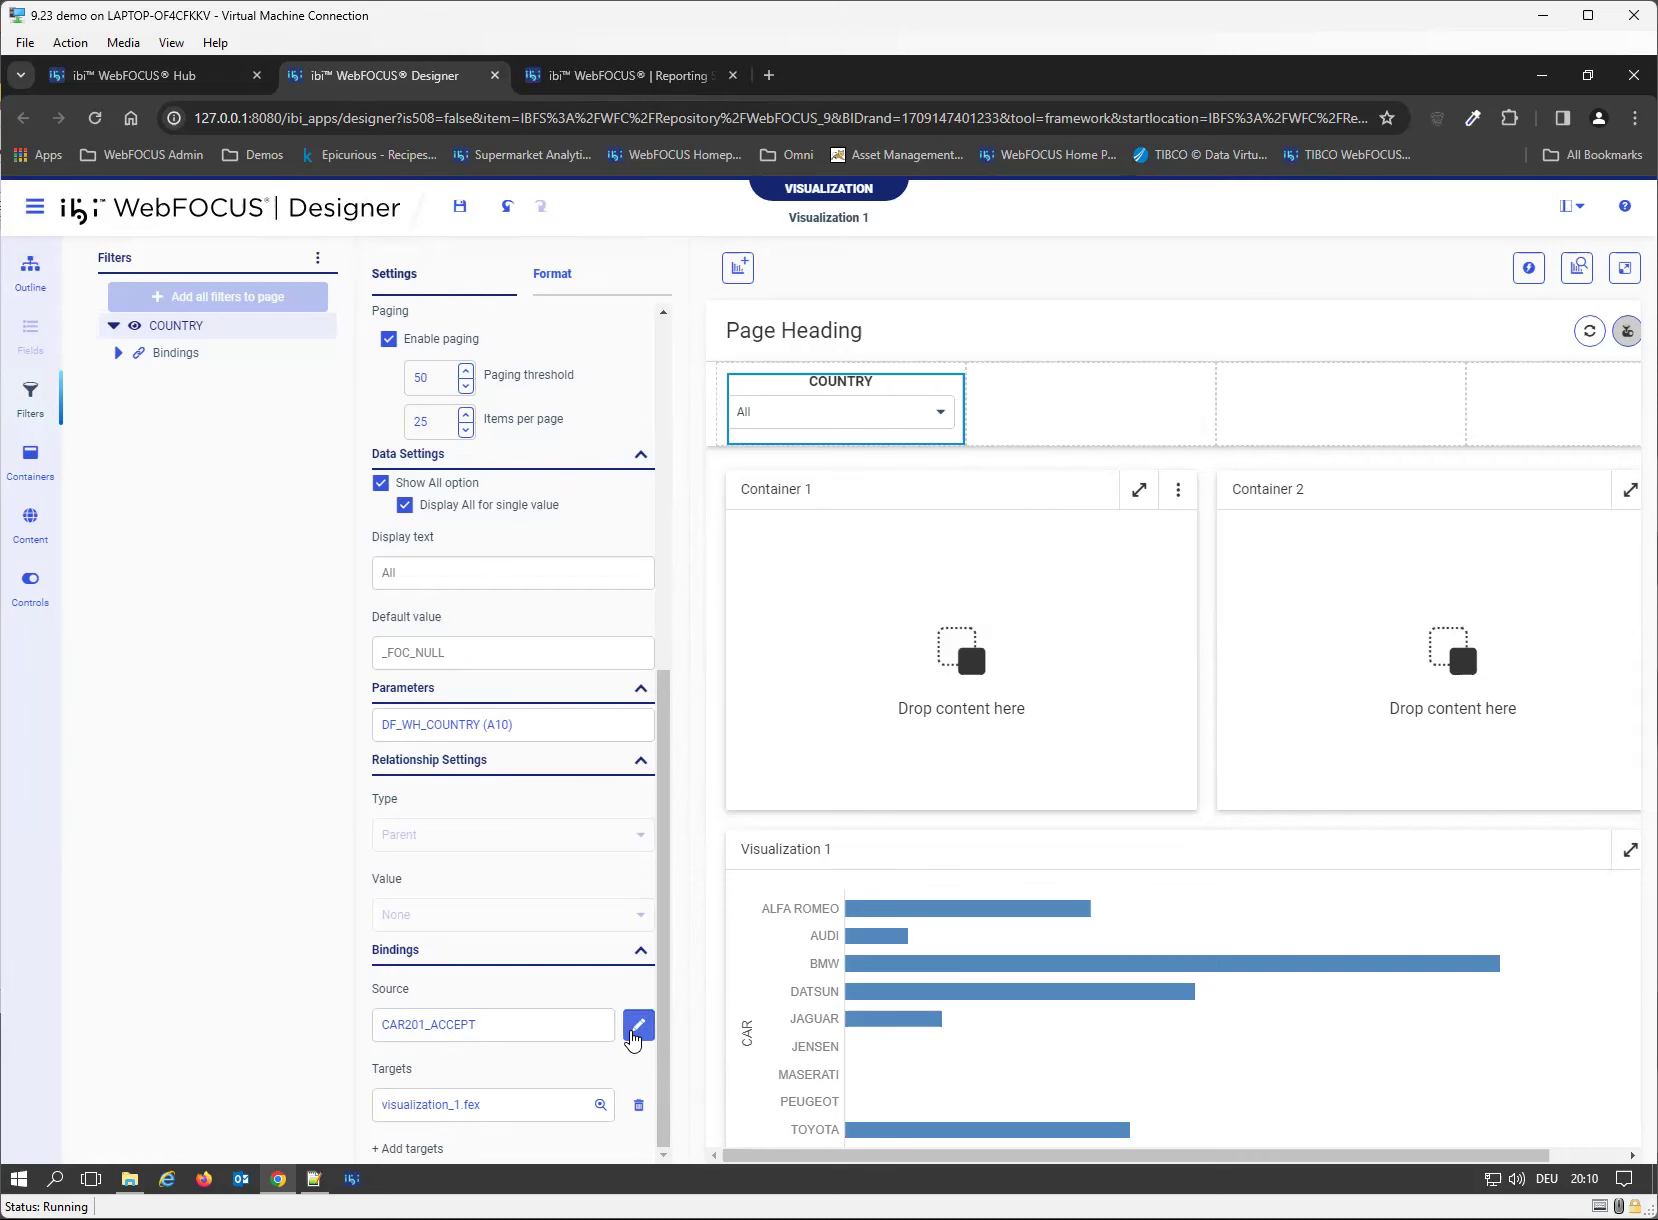
pyautogui.click(637, 1025)
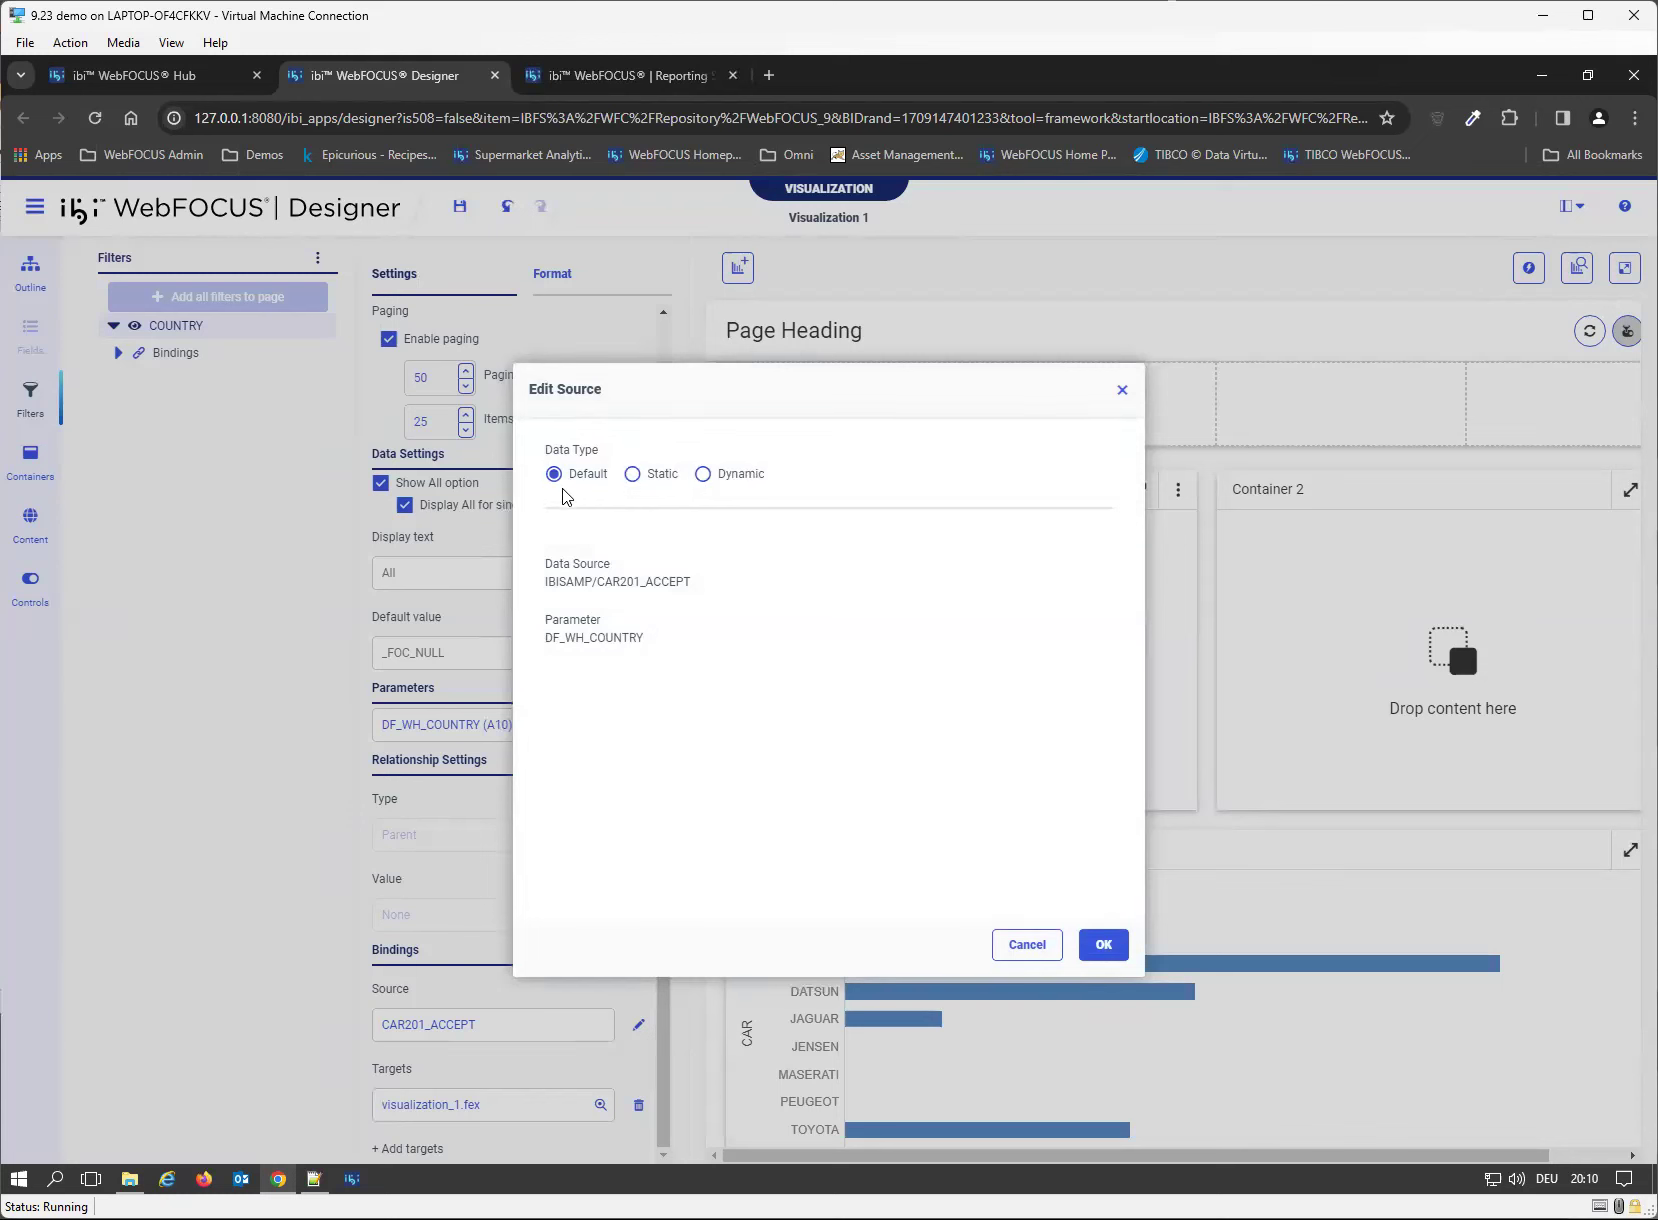
pyautogui.click(703, 474)
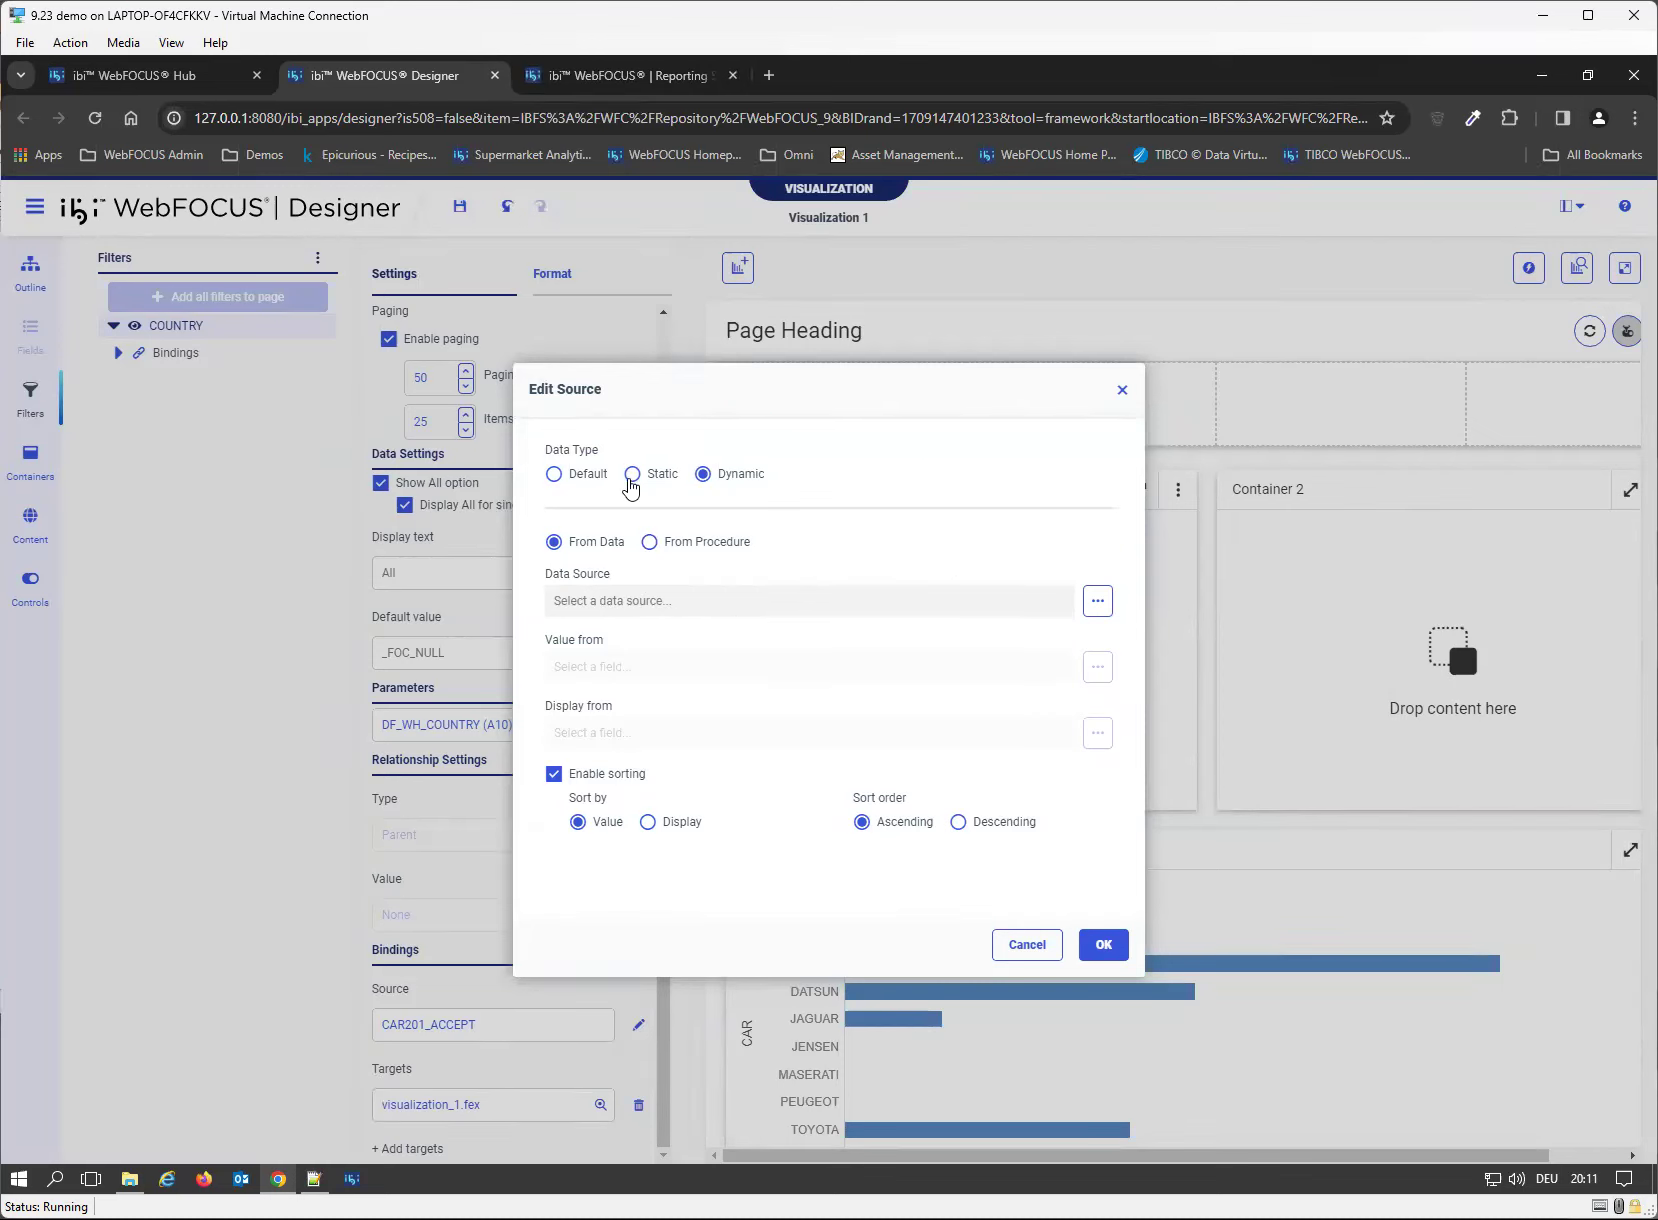
pyautogui.click(632, 474)
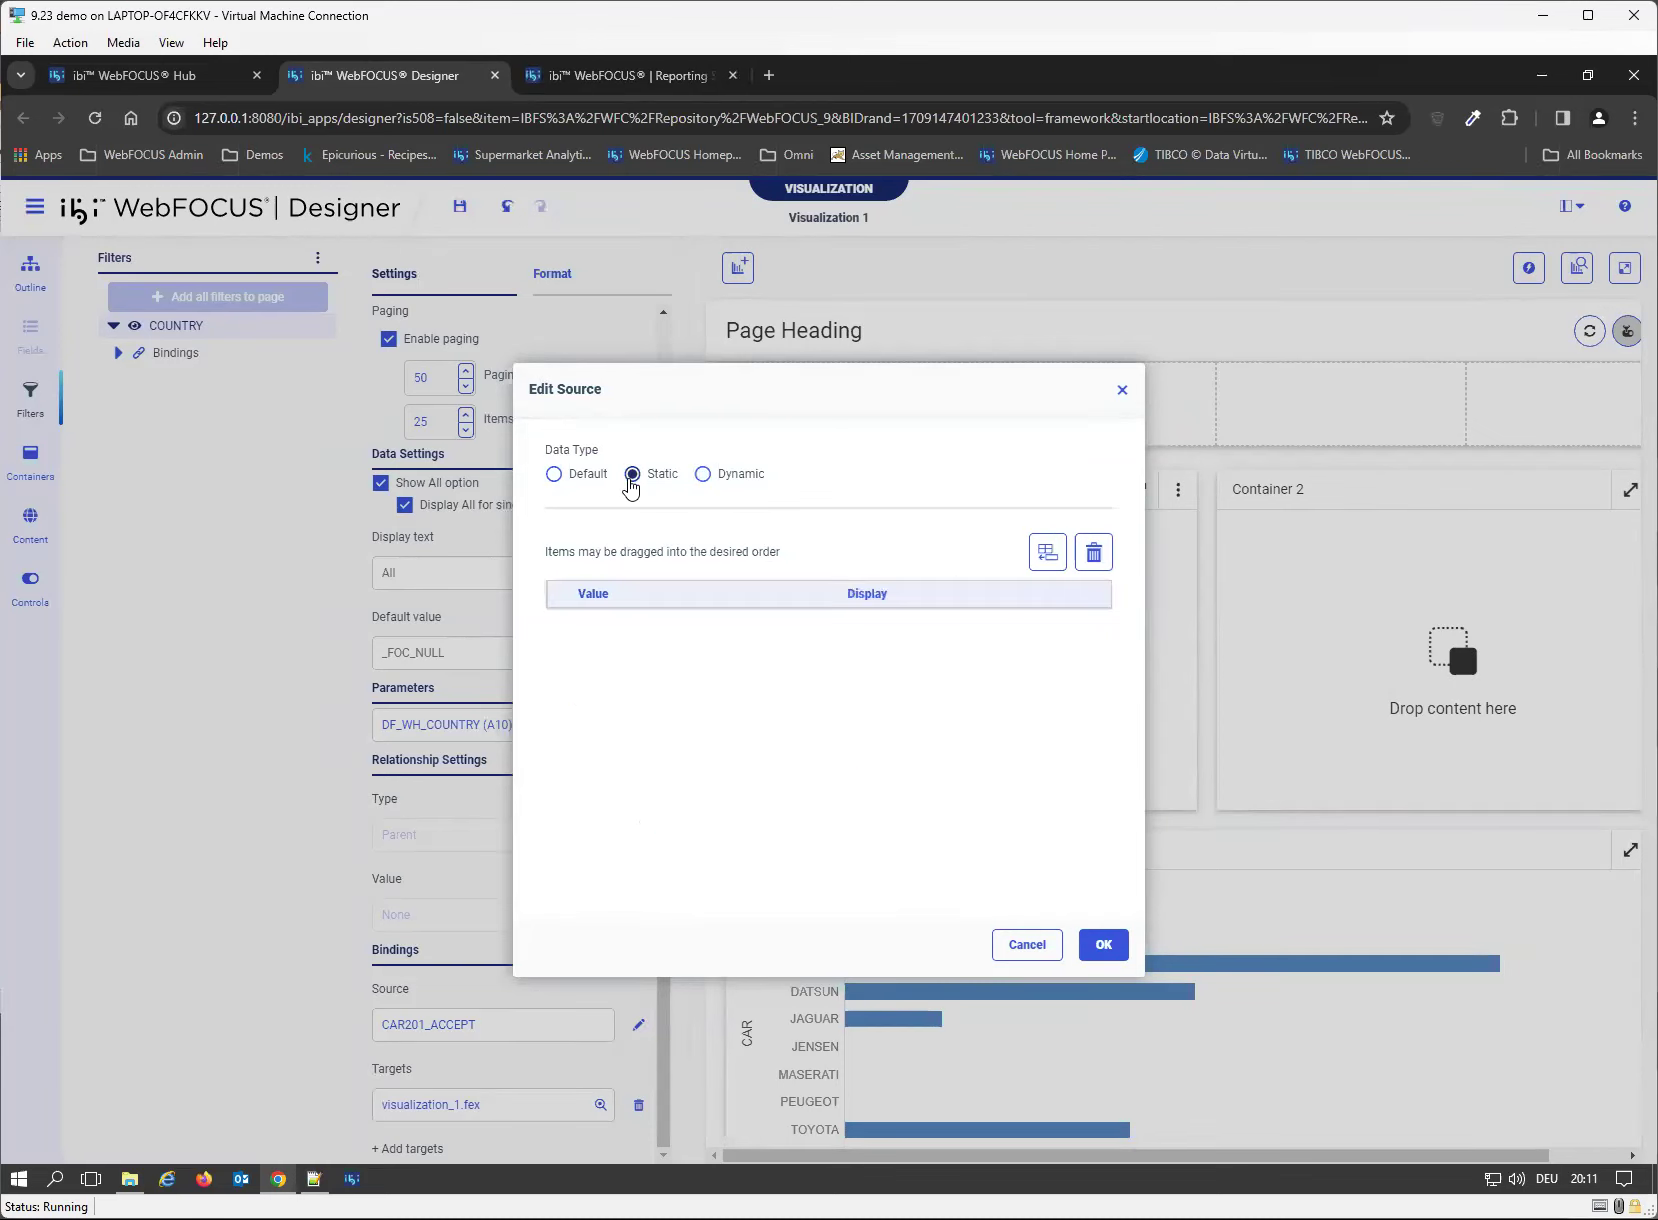
# - Add a static item with the value ITALY and the display text Italy
pyautogui.click(1038, 563)
pyautogui.write('ITALY')
pyautogui.click(888, 634)
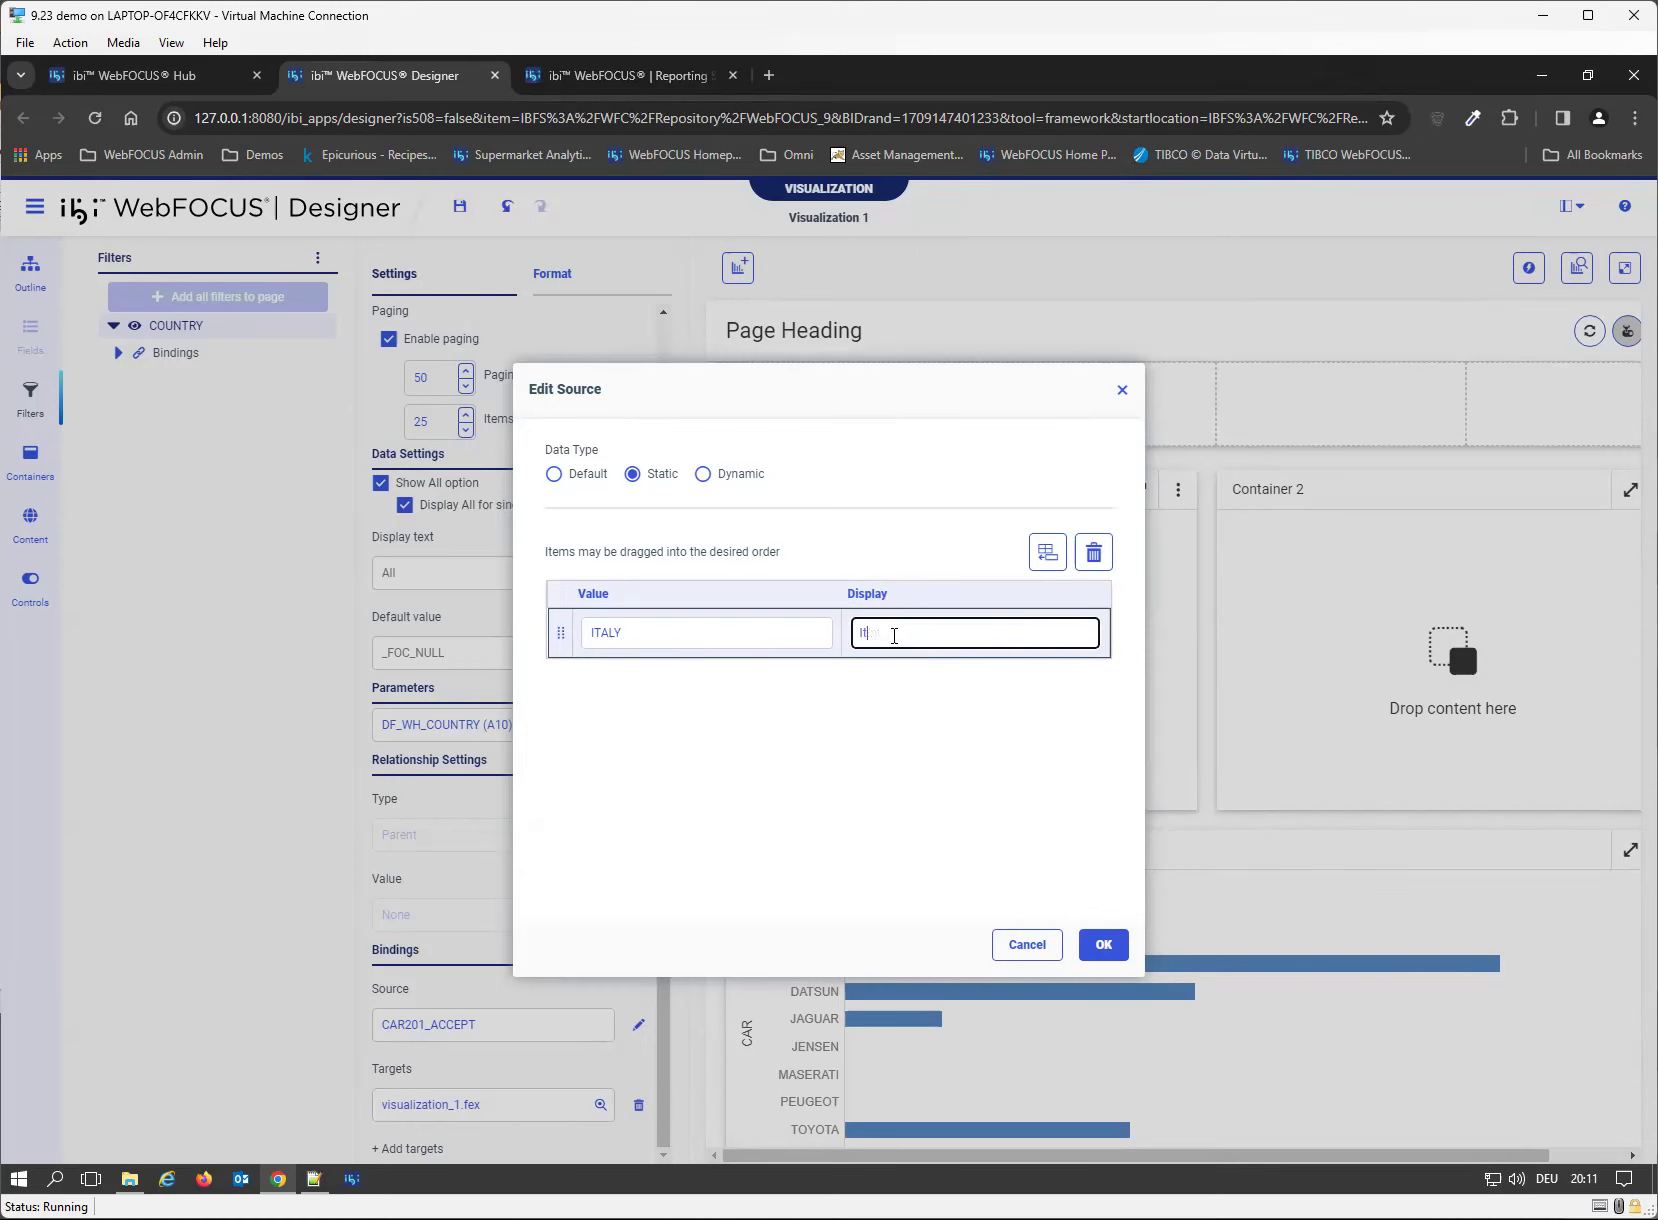
pyautogui.press('BackSpace')
pyautogui.press('BackSpace')
pyautogui.write('Italy')
# - Add a second static item with the value W GERMANY and the display text Germany
pyautogui.click(1047, 552)
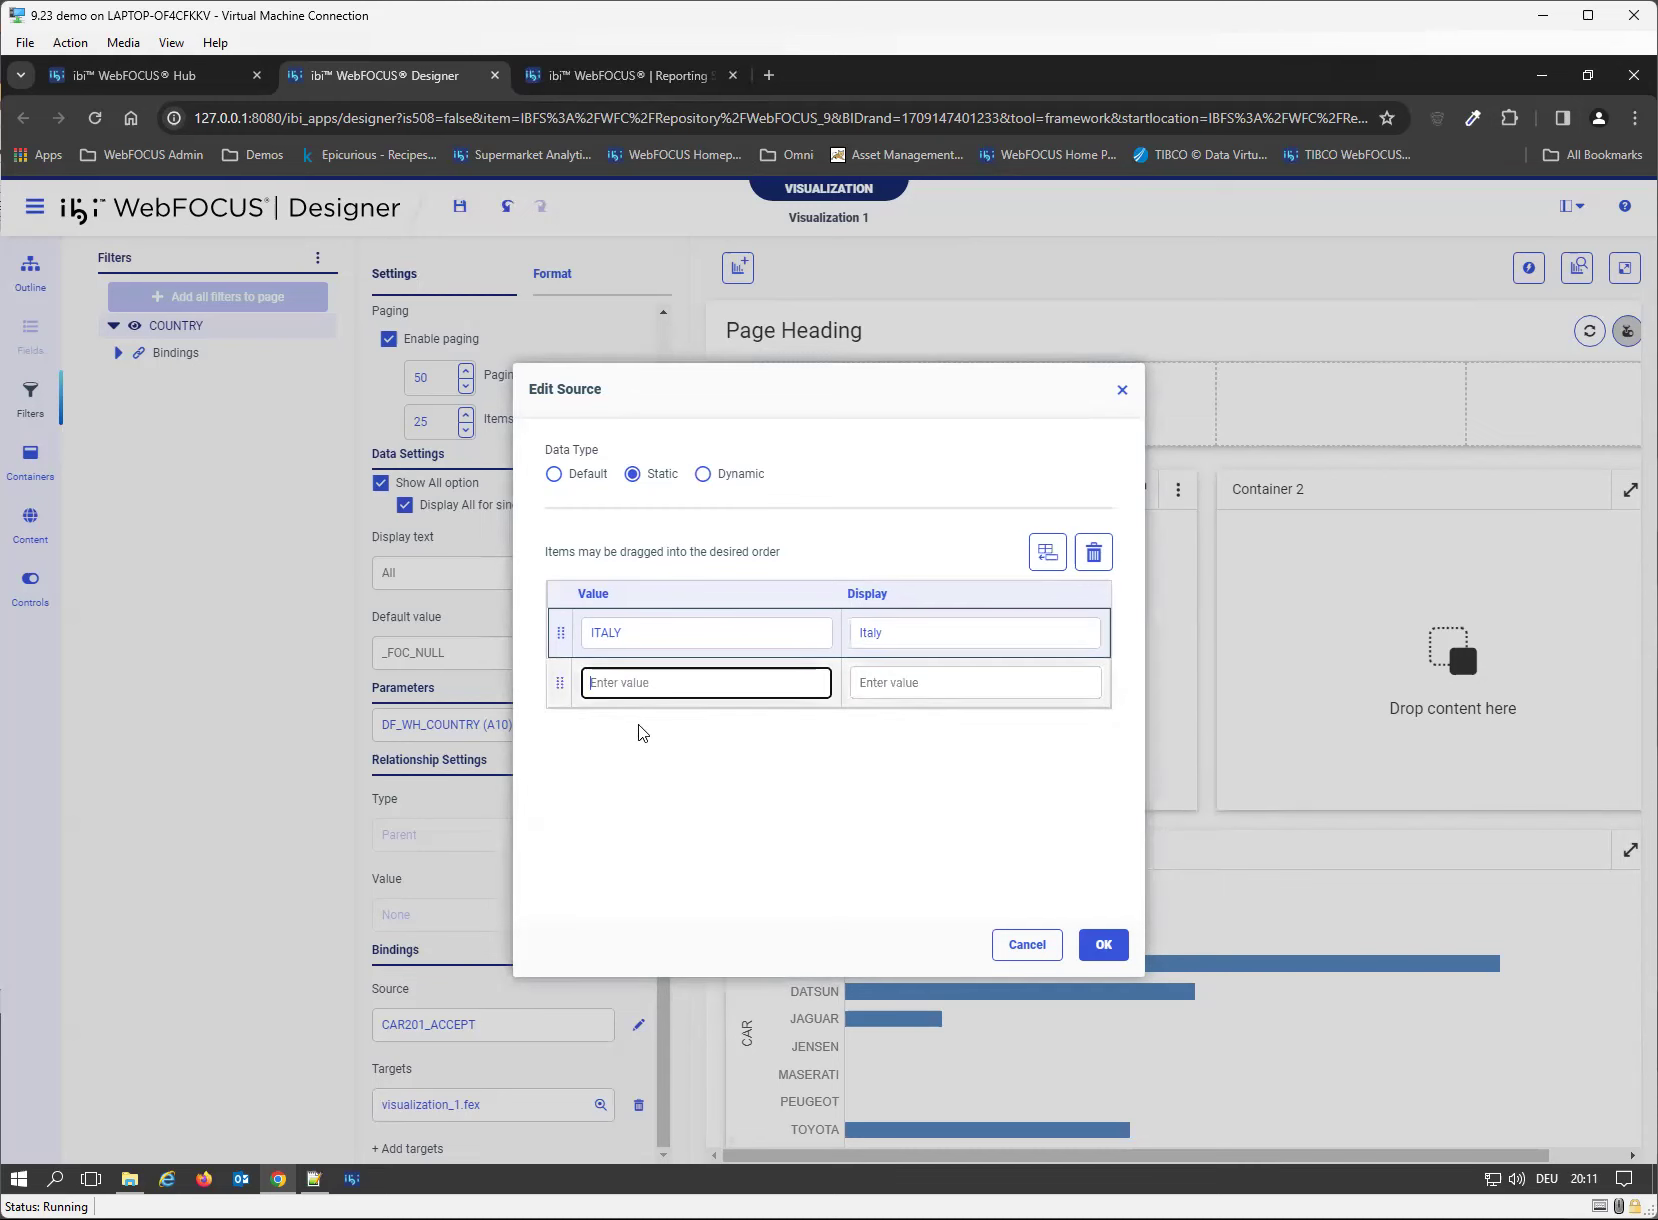
pyautogui.write('W GERMANY')
pyautogui.click(948, 682)
pyautogui.write('Germany')
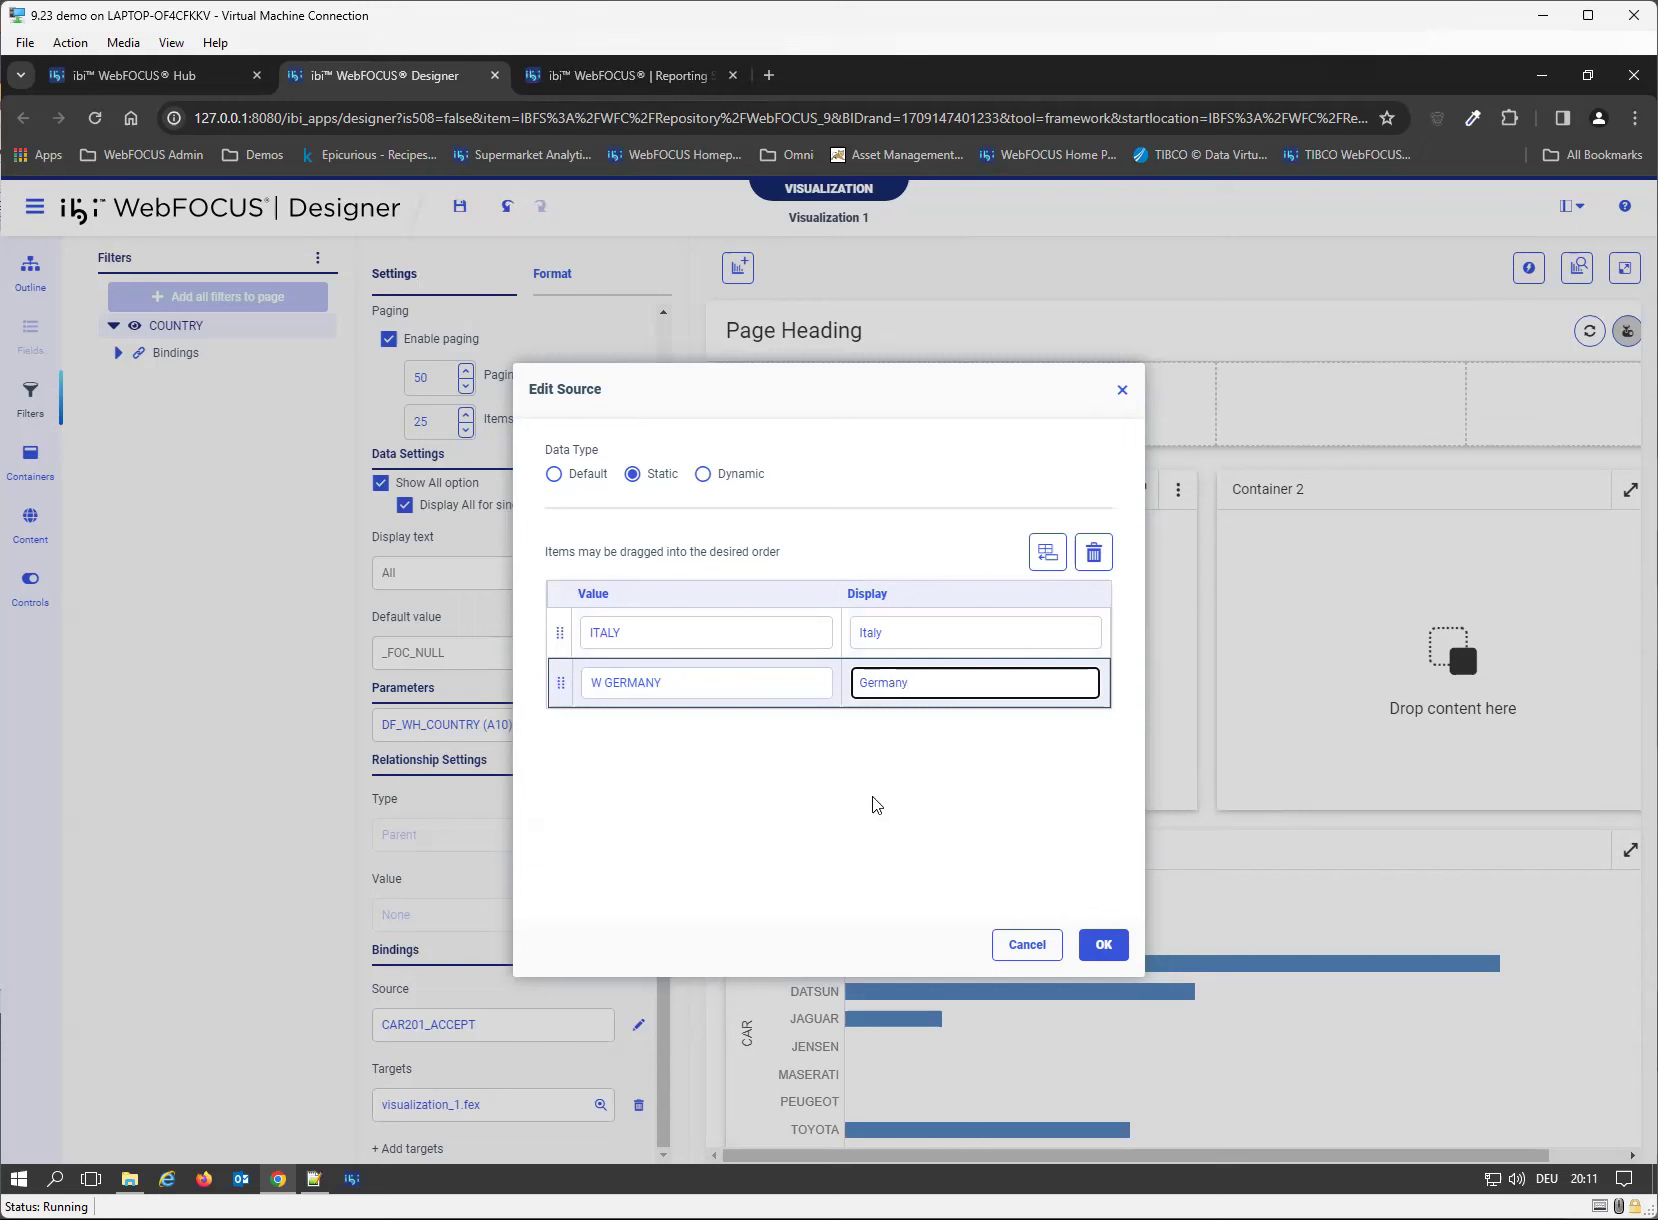
# - Add a third static item with the value FRANCE and the display text France, apply the list and check the COUNTRY choices
pyautogui.click(1047, 552)
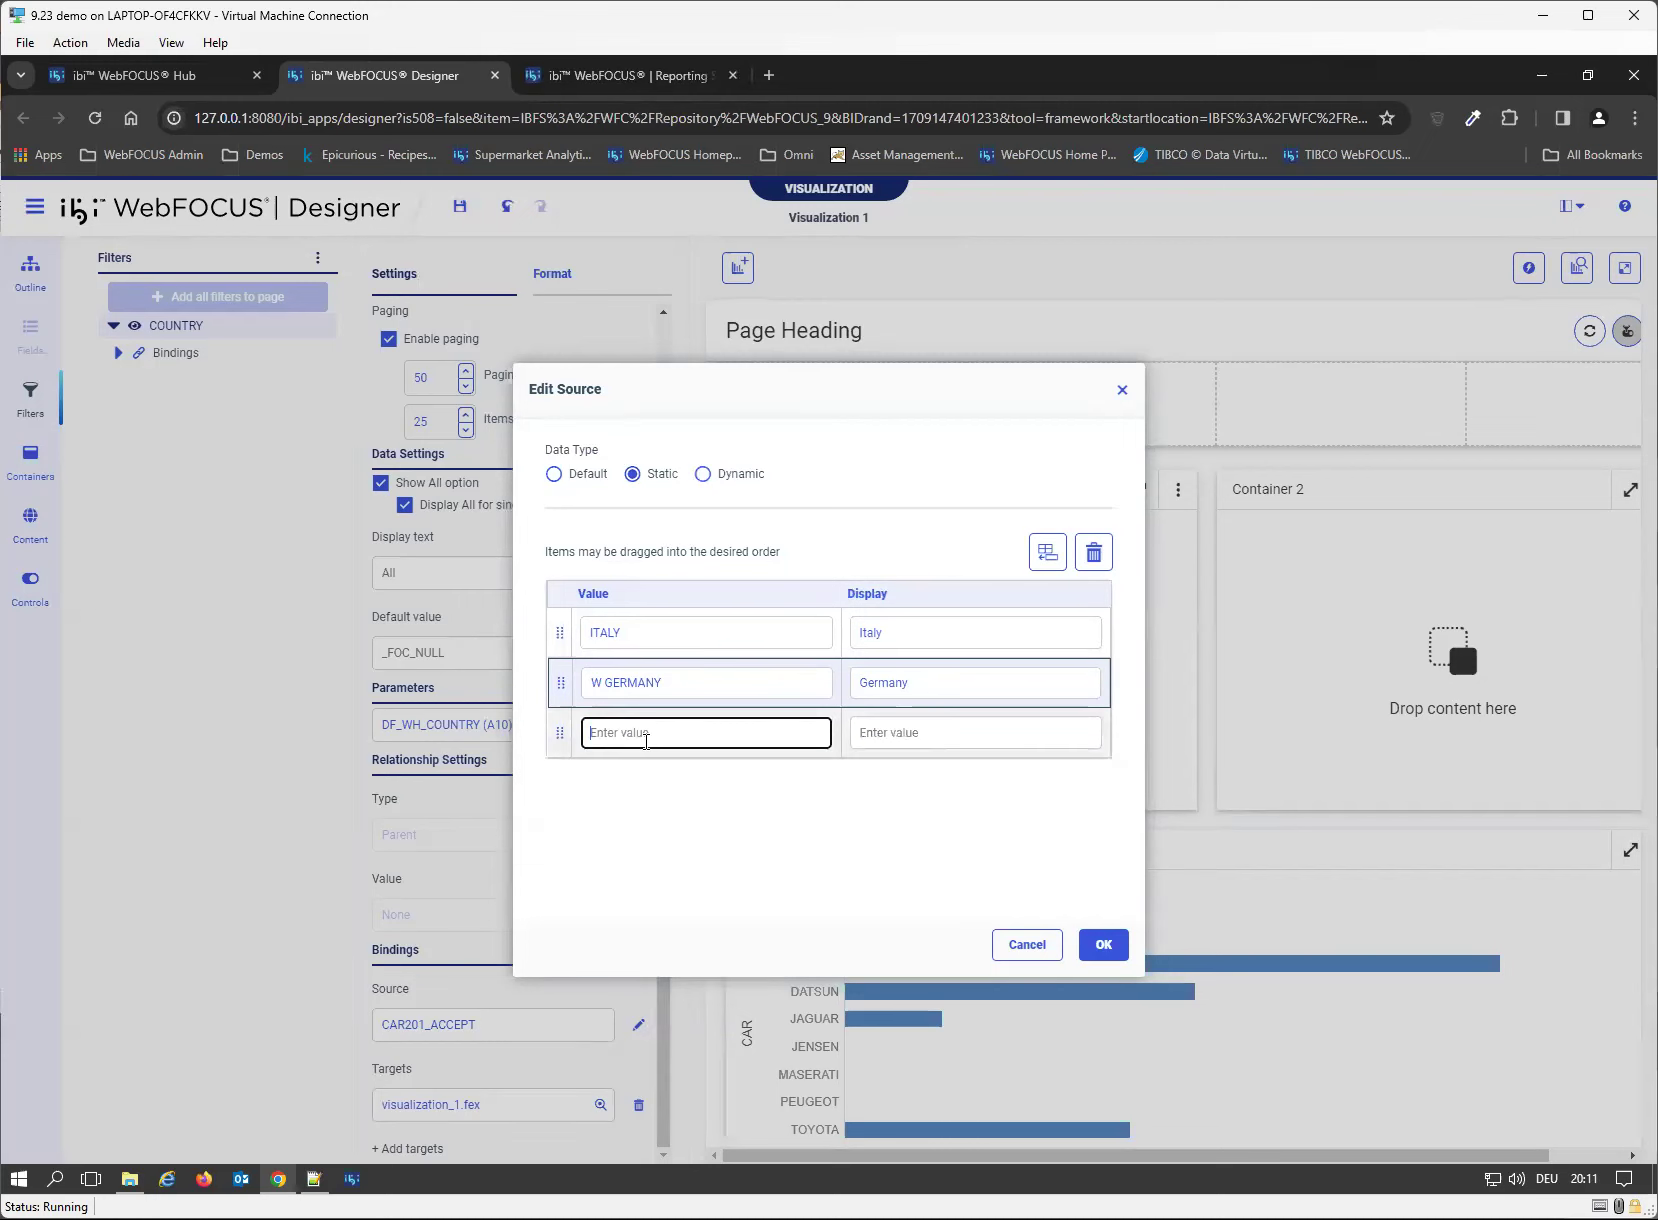
pyautogui.write('FRANCE')
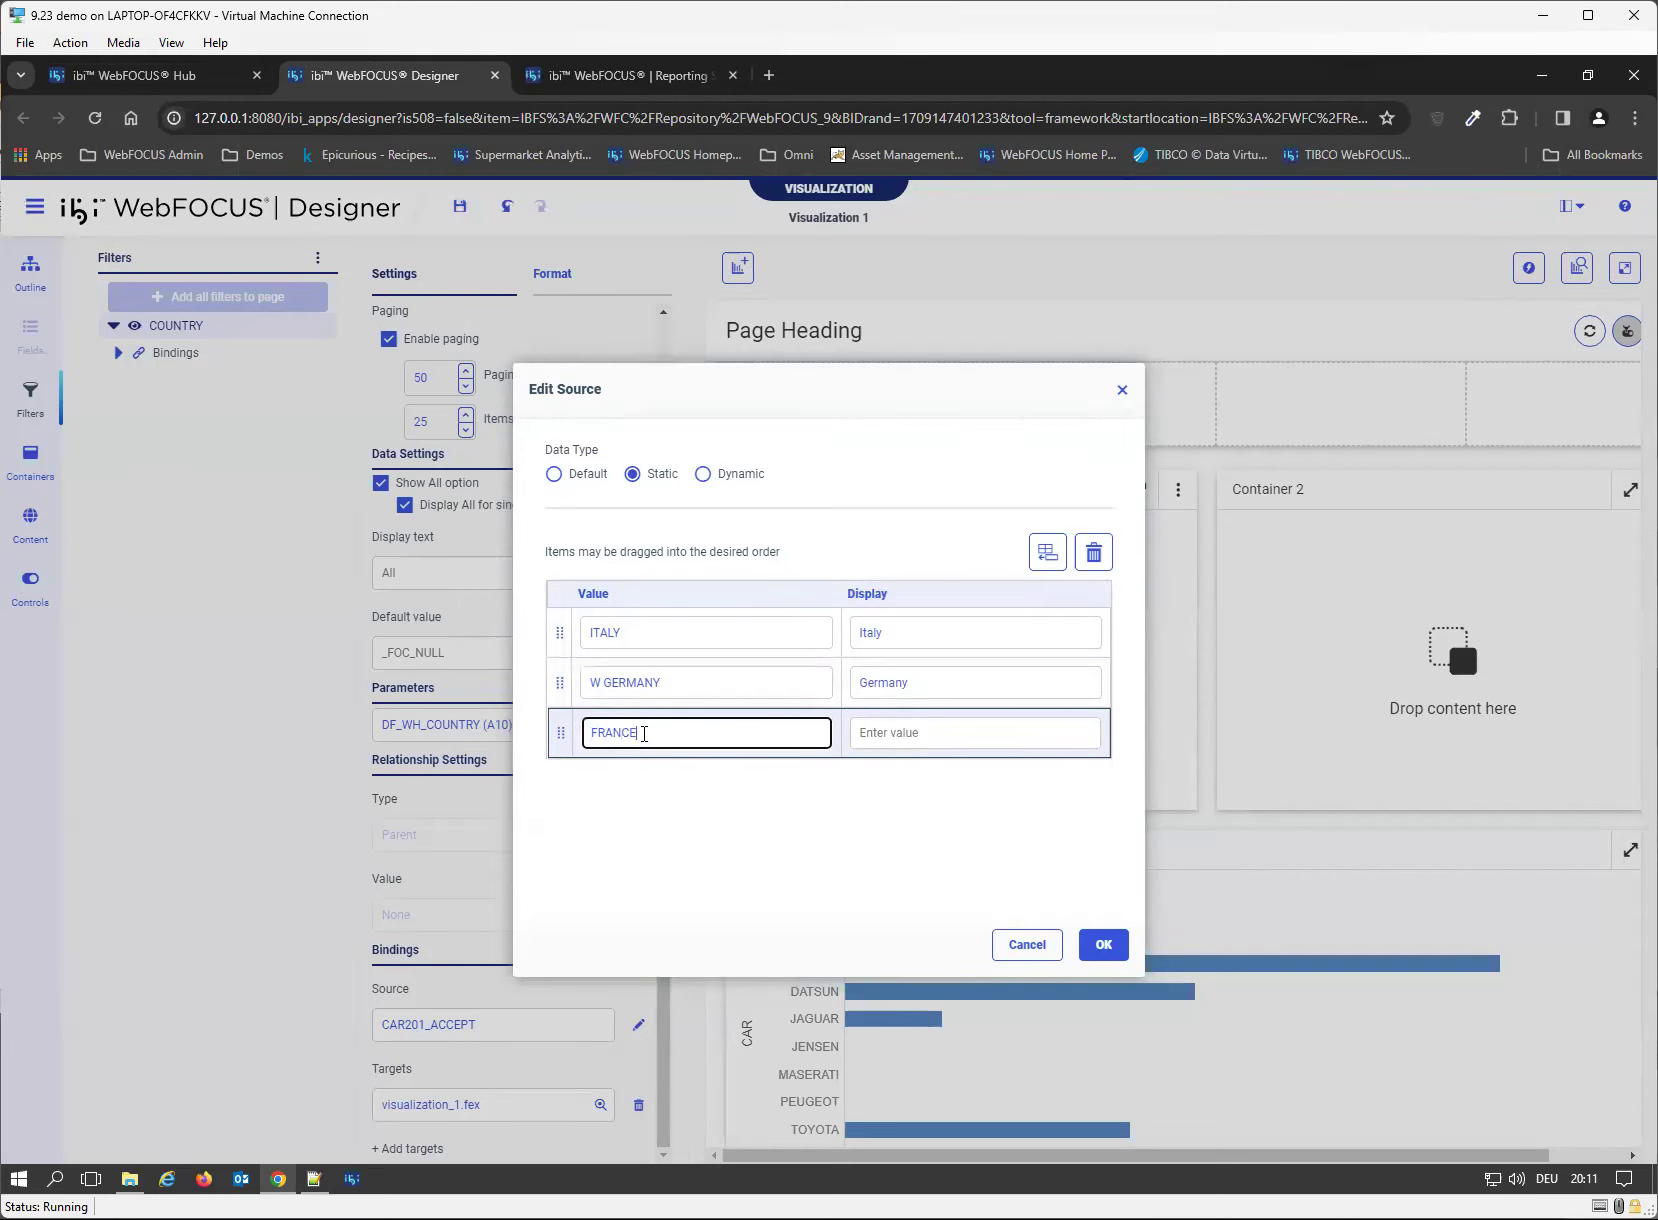
pyautogui.click(938, 730)
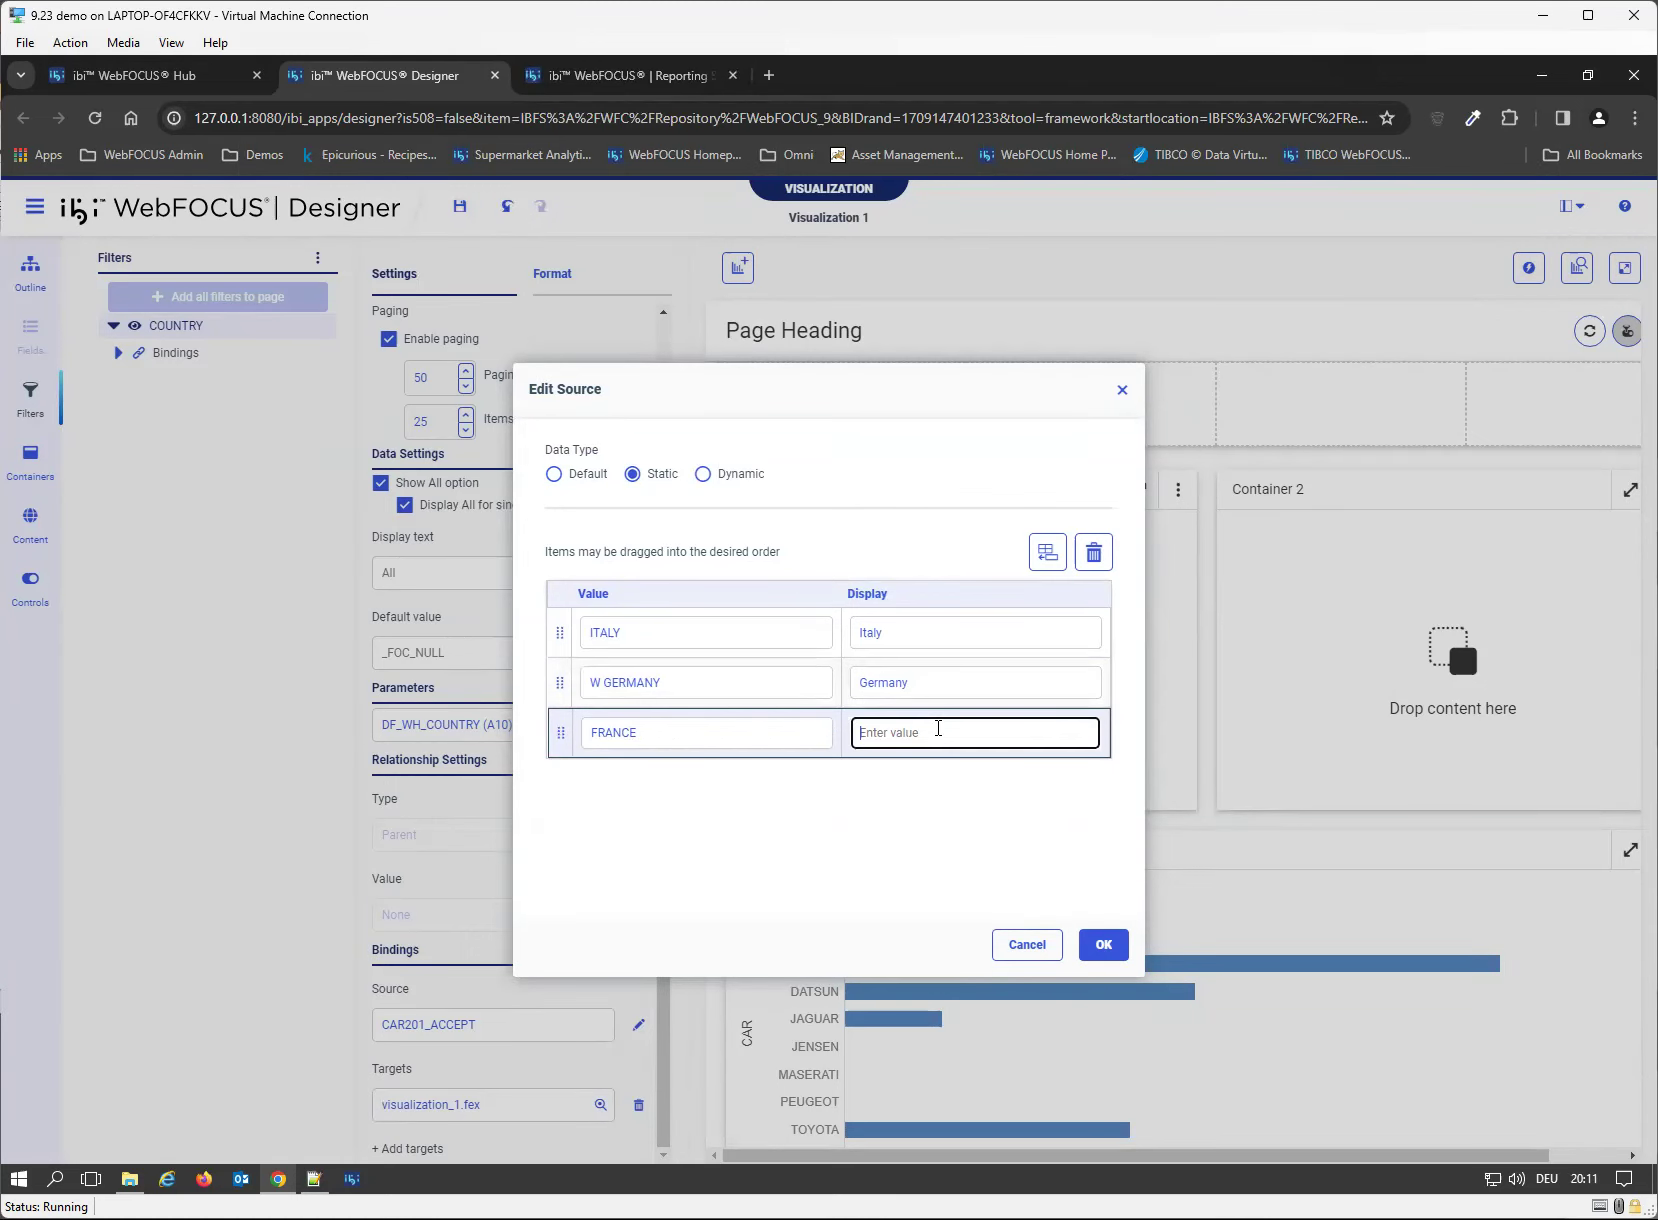
pyautogui.write('France')
pyautogui.click(1103, 944)
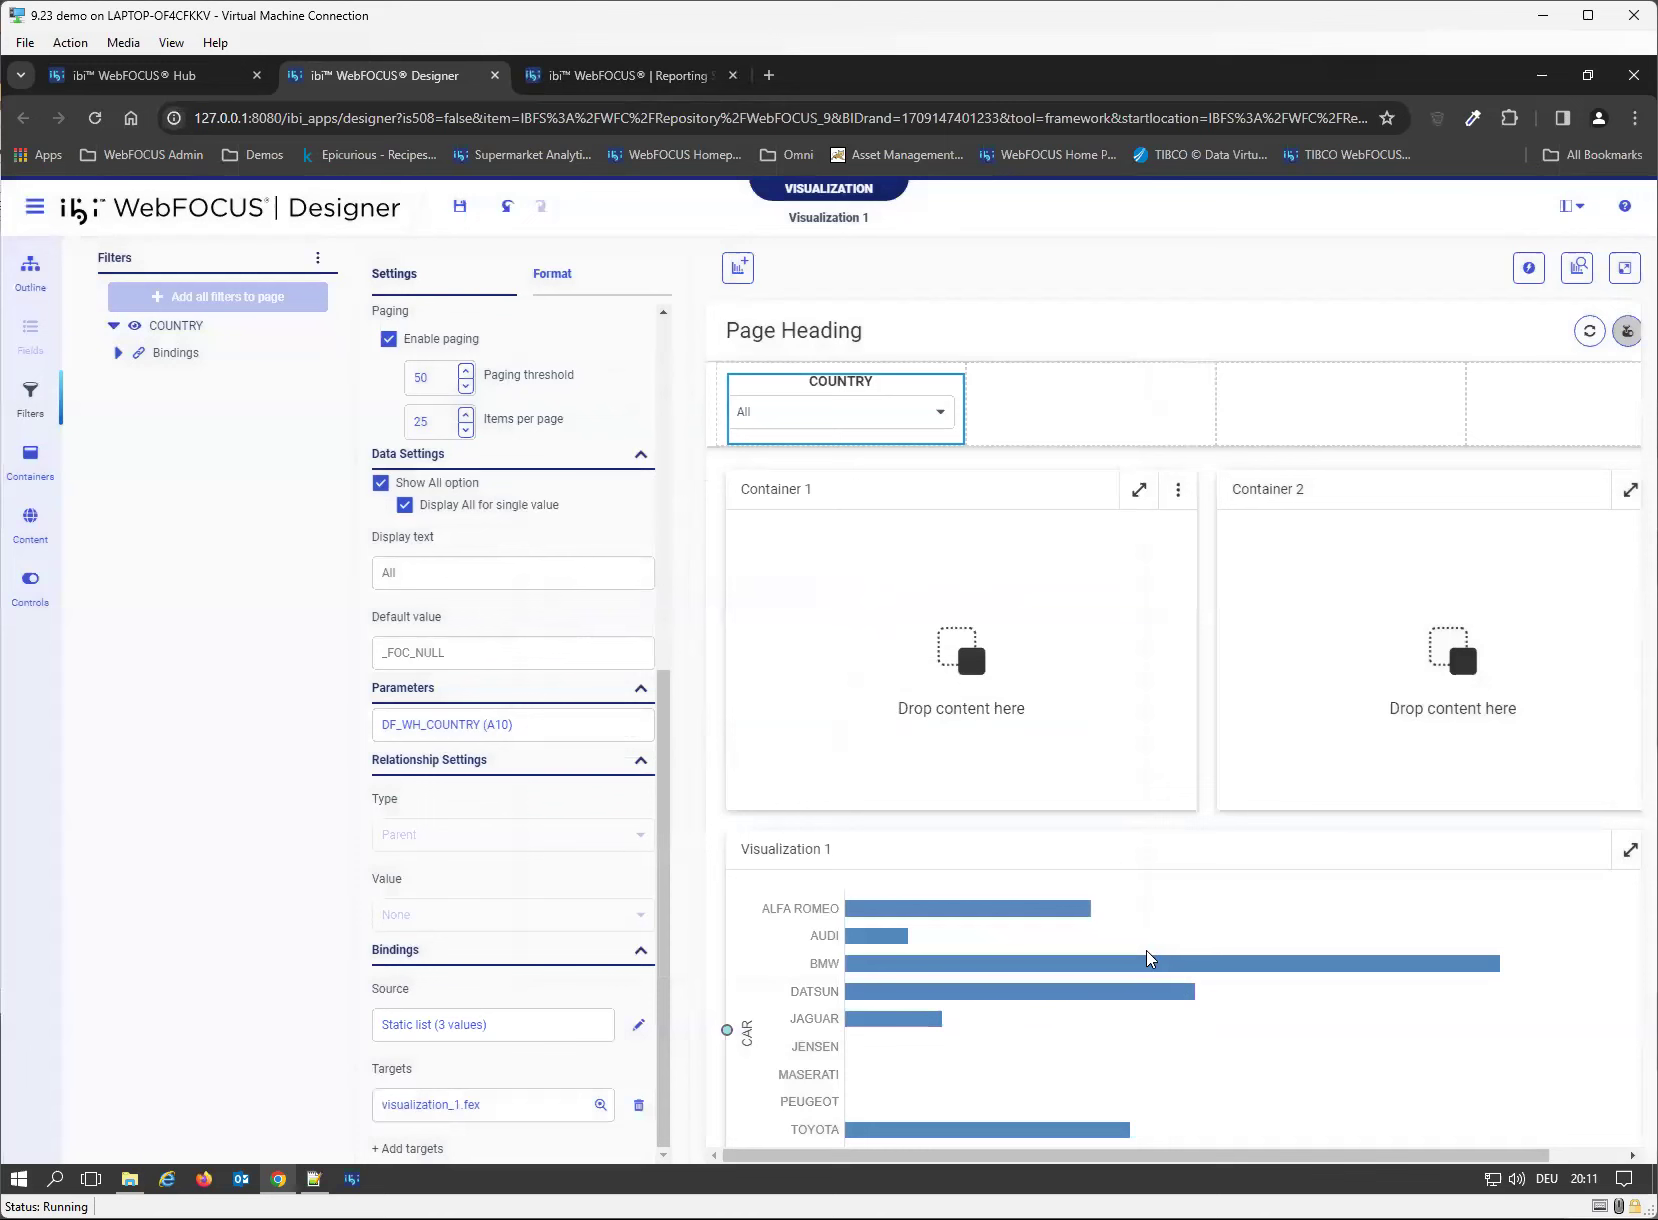
pyautogui.click(900, 423)
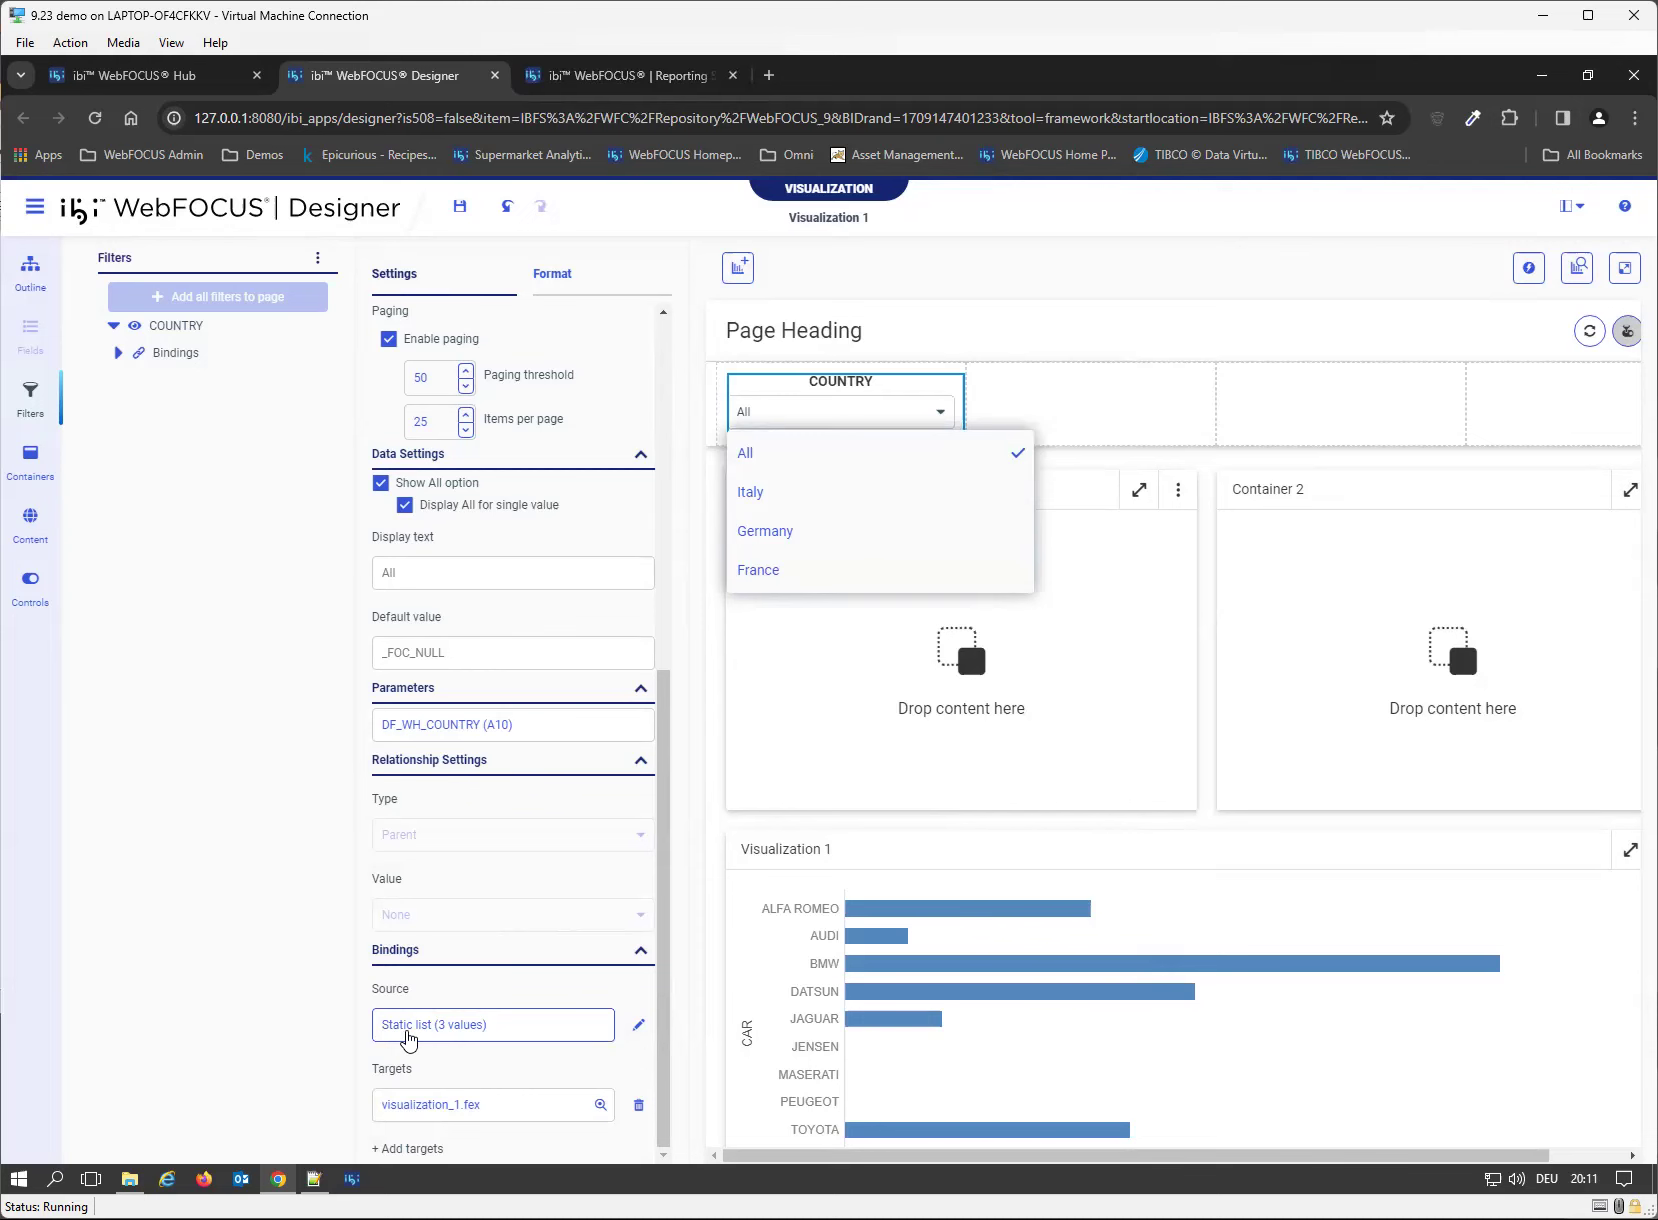
# - Edit the binding source of the COUNTRY control again and switch its data type to Dynamic
pyautogui.click(405, 1038)
pyautogui.click(640, 1026)
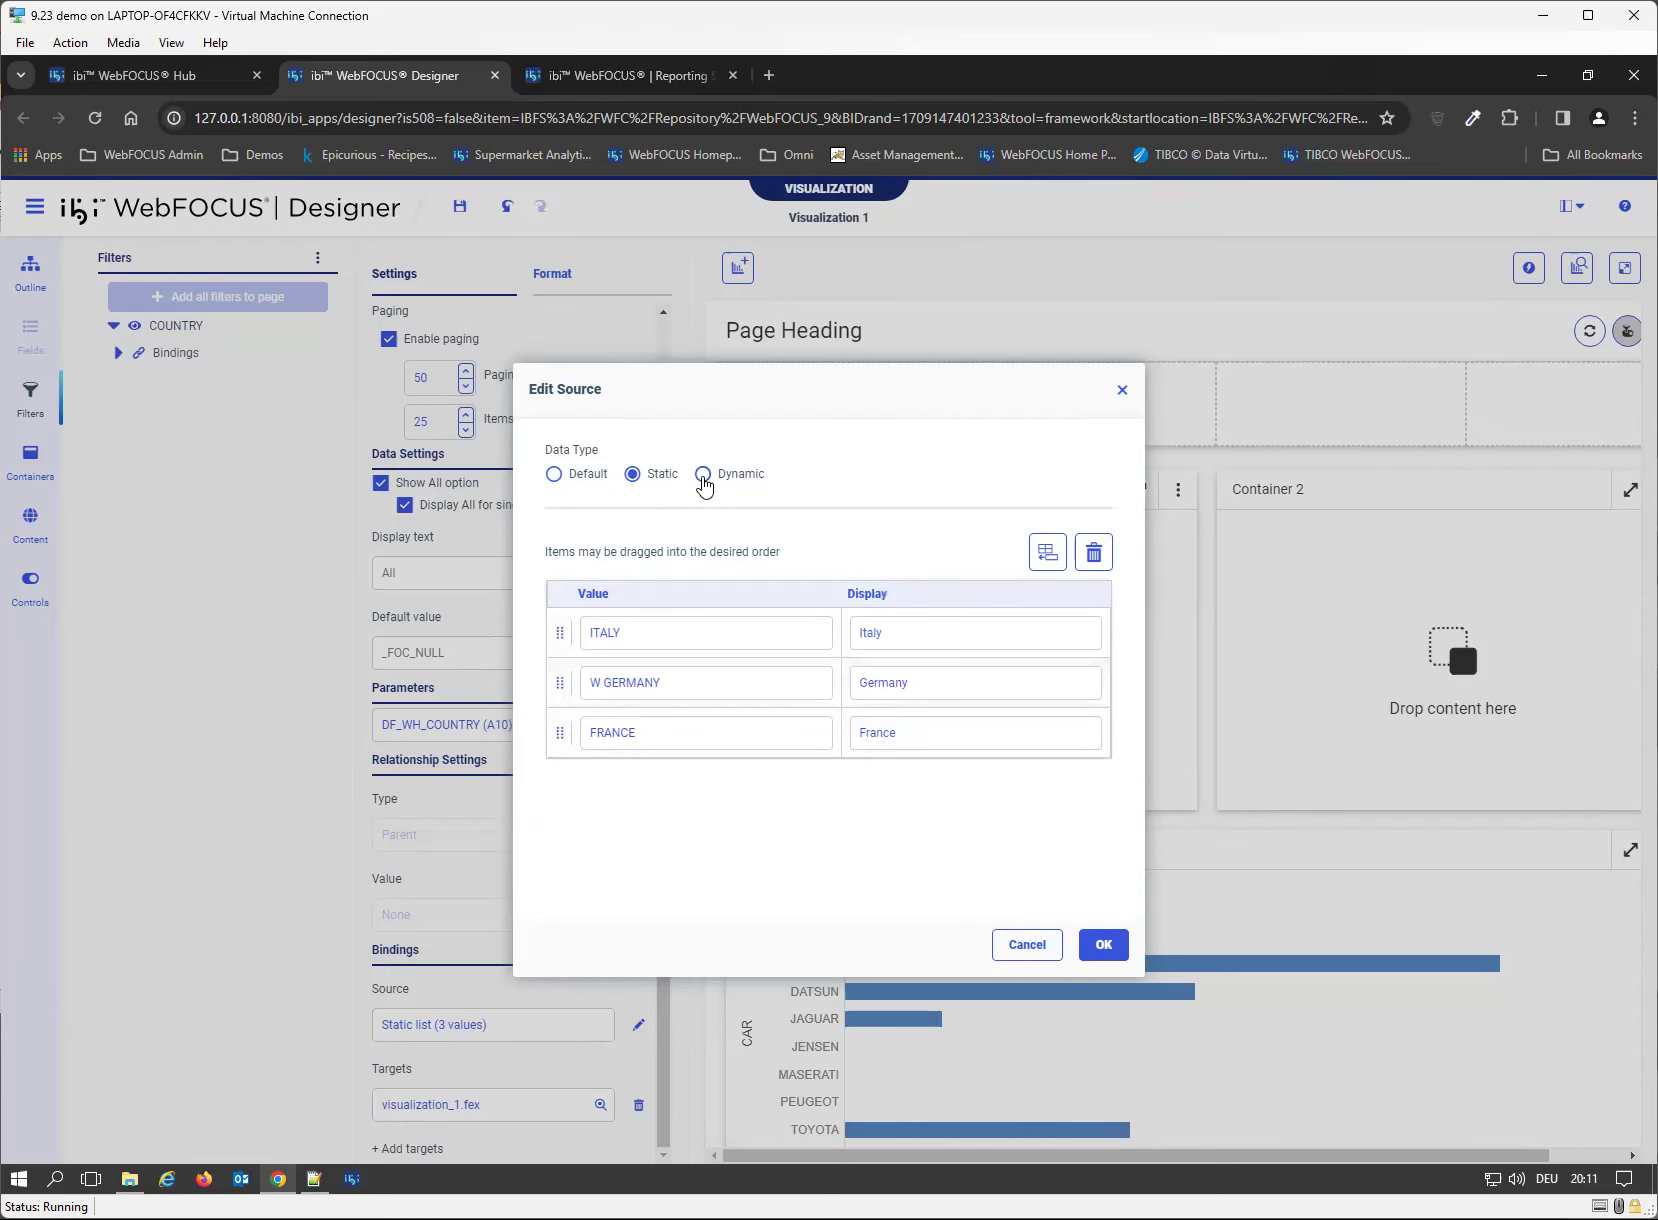
pyautogui.click(703, 476)
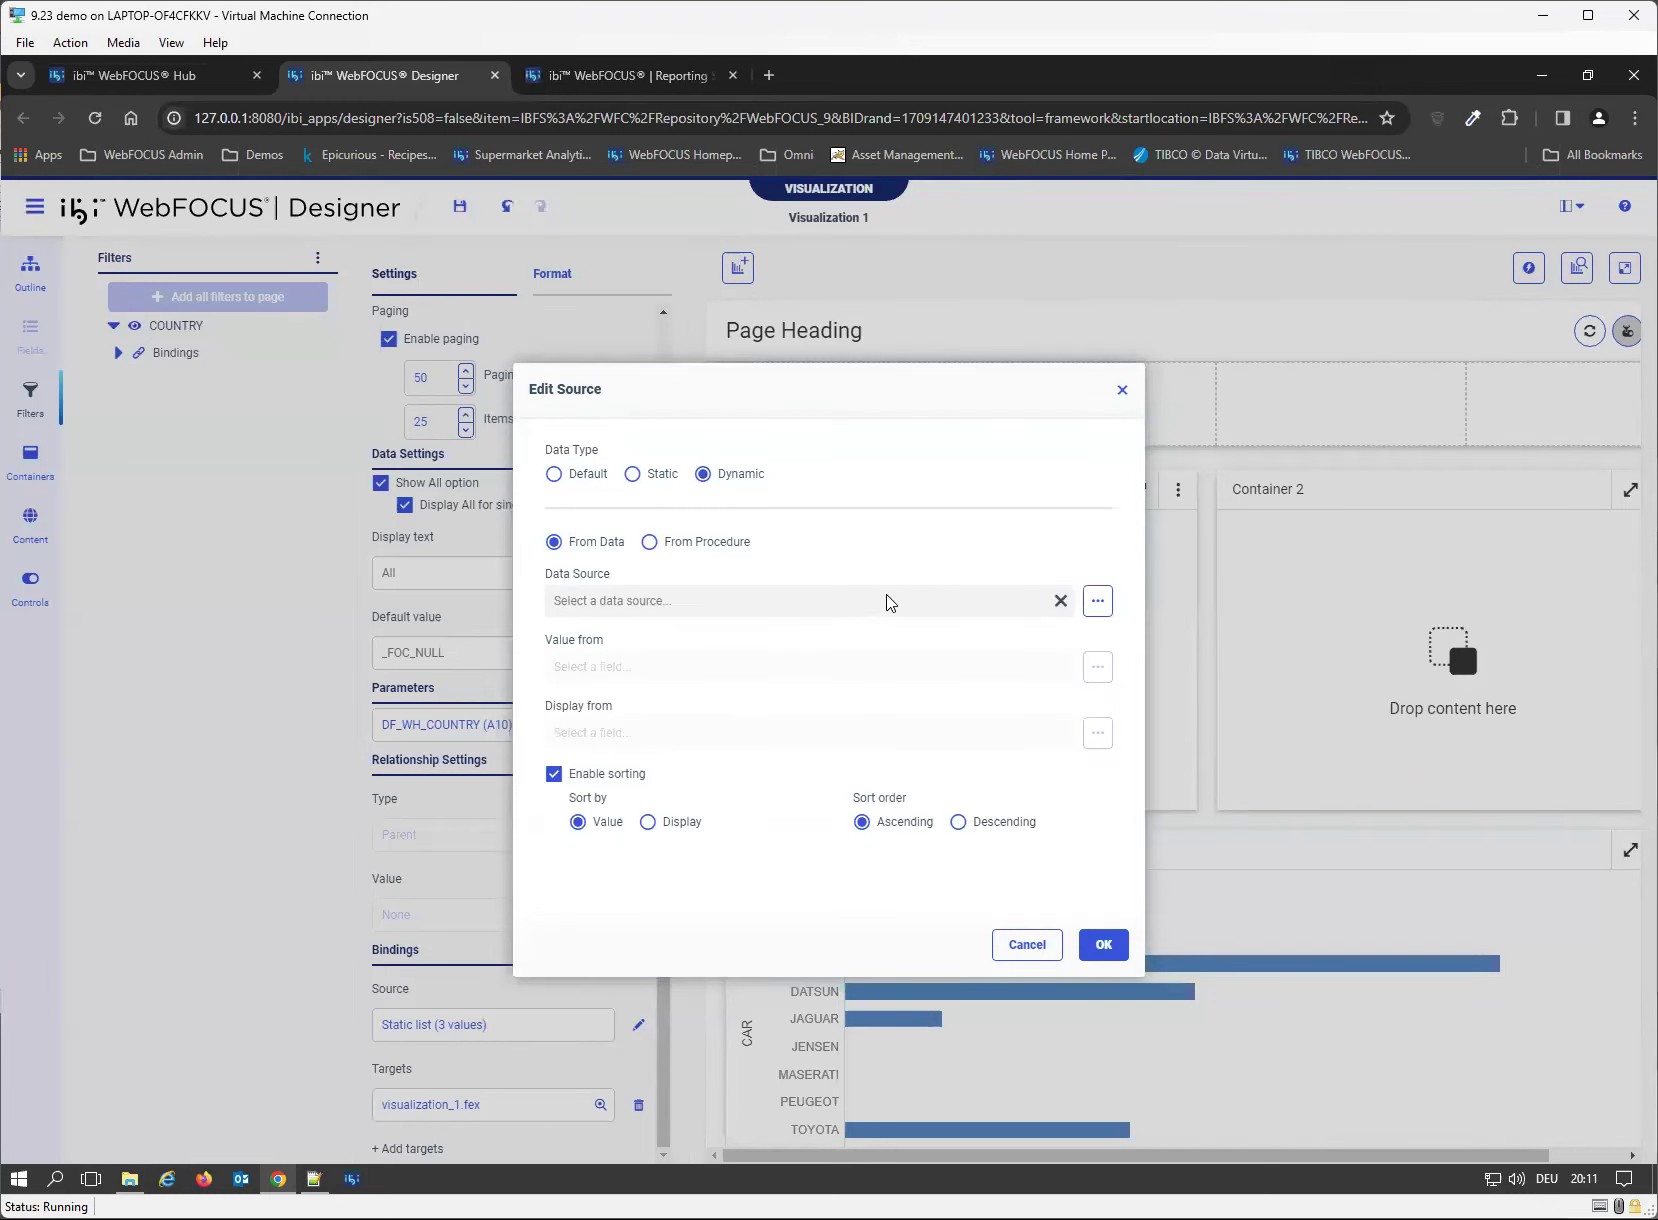
pyautogui.click(1098, 601)
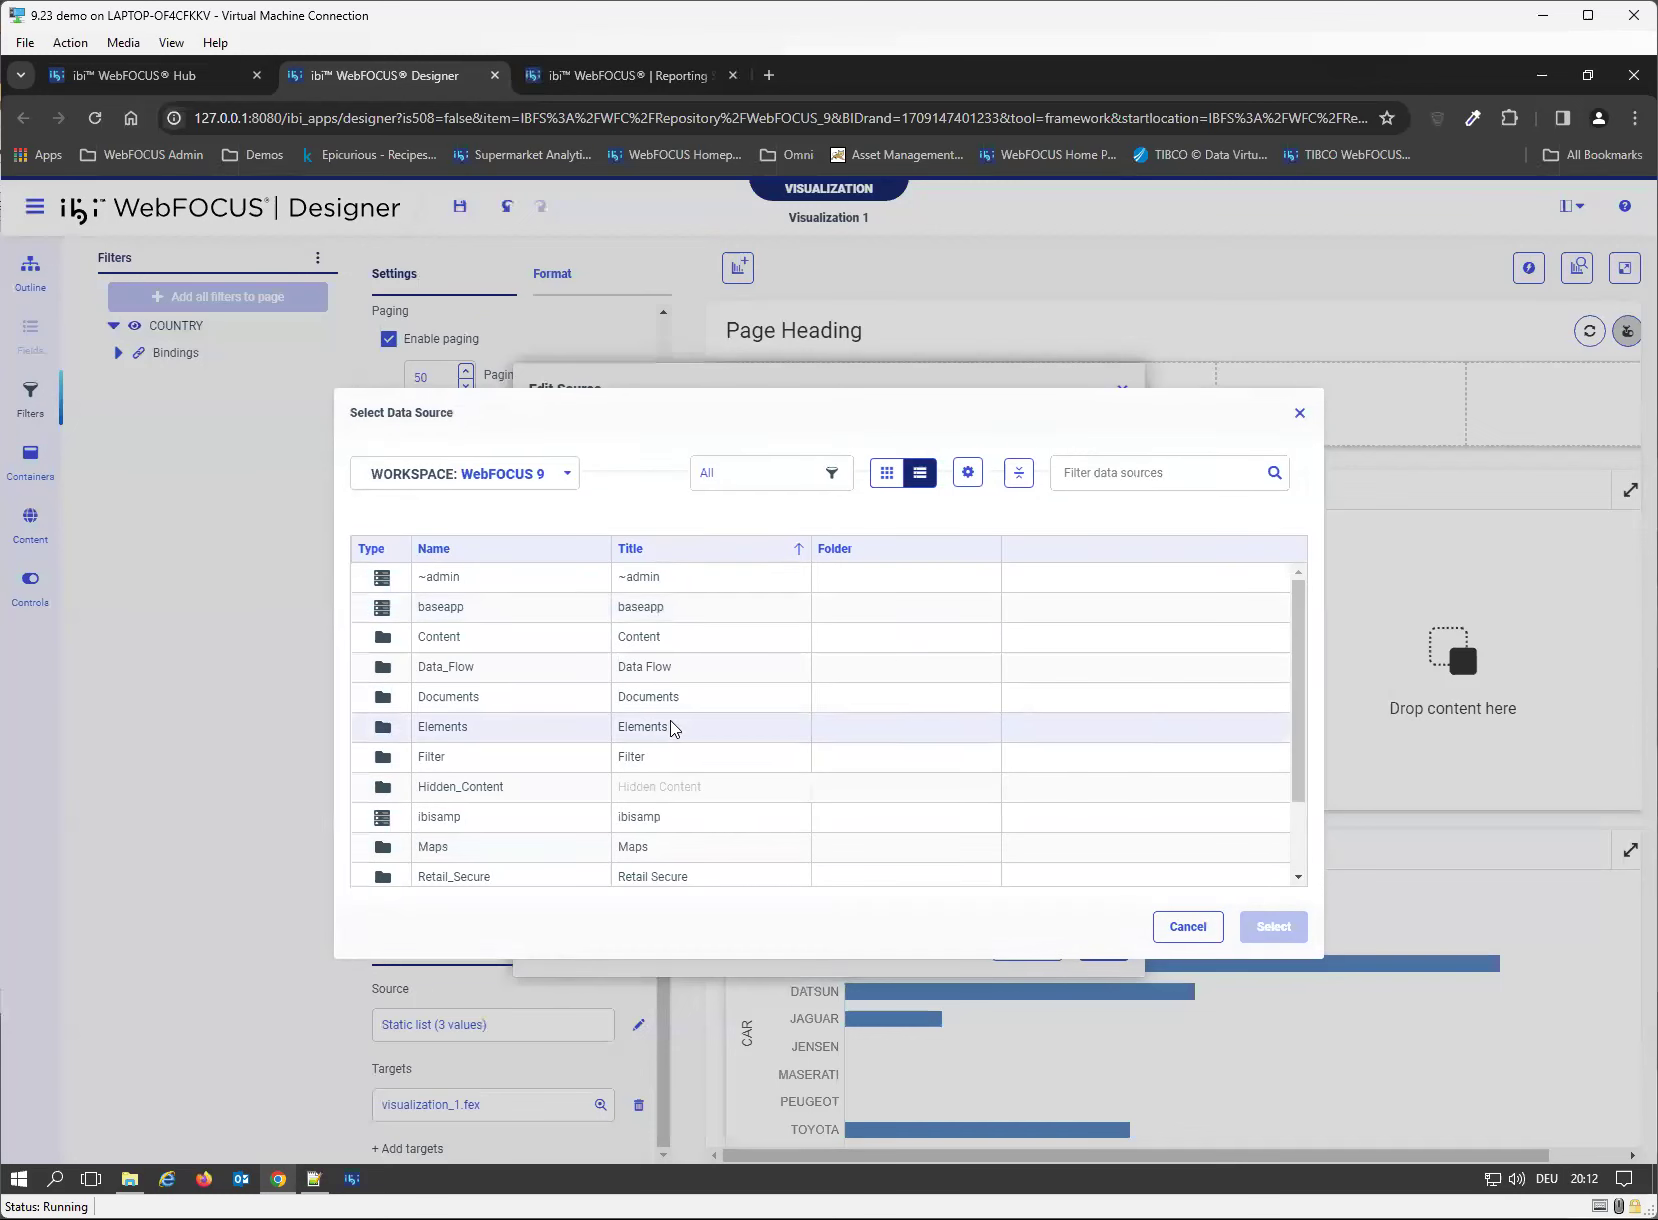
pyautogui.click(1188, 926)
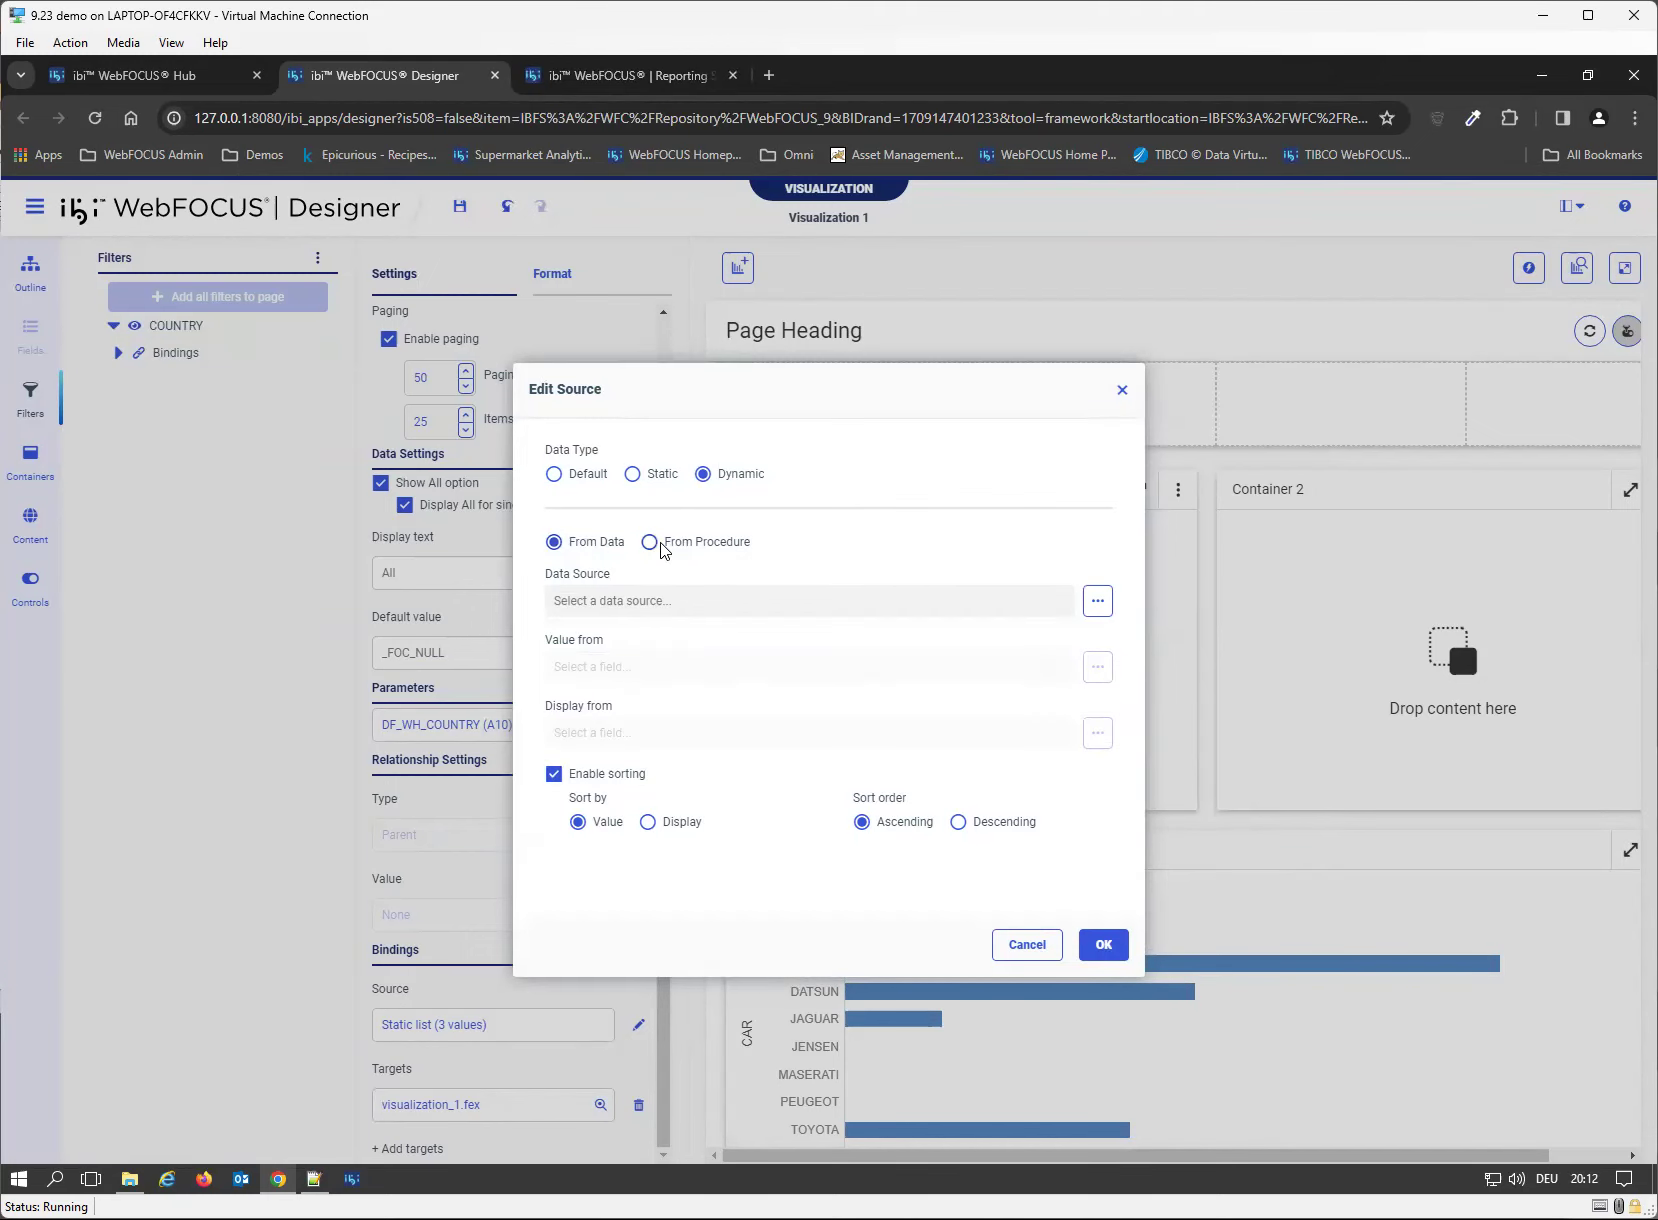
# - Choose country_lookup.mas from the ibisamp folder as the dynamic data source, filtering the data sources by "look"
pyautogui.click(1098, 601)
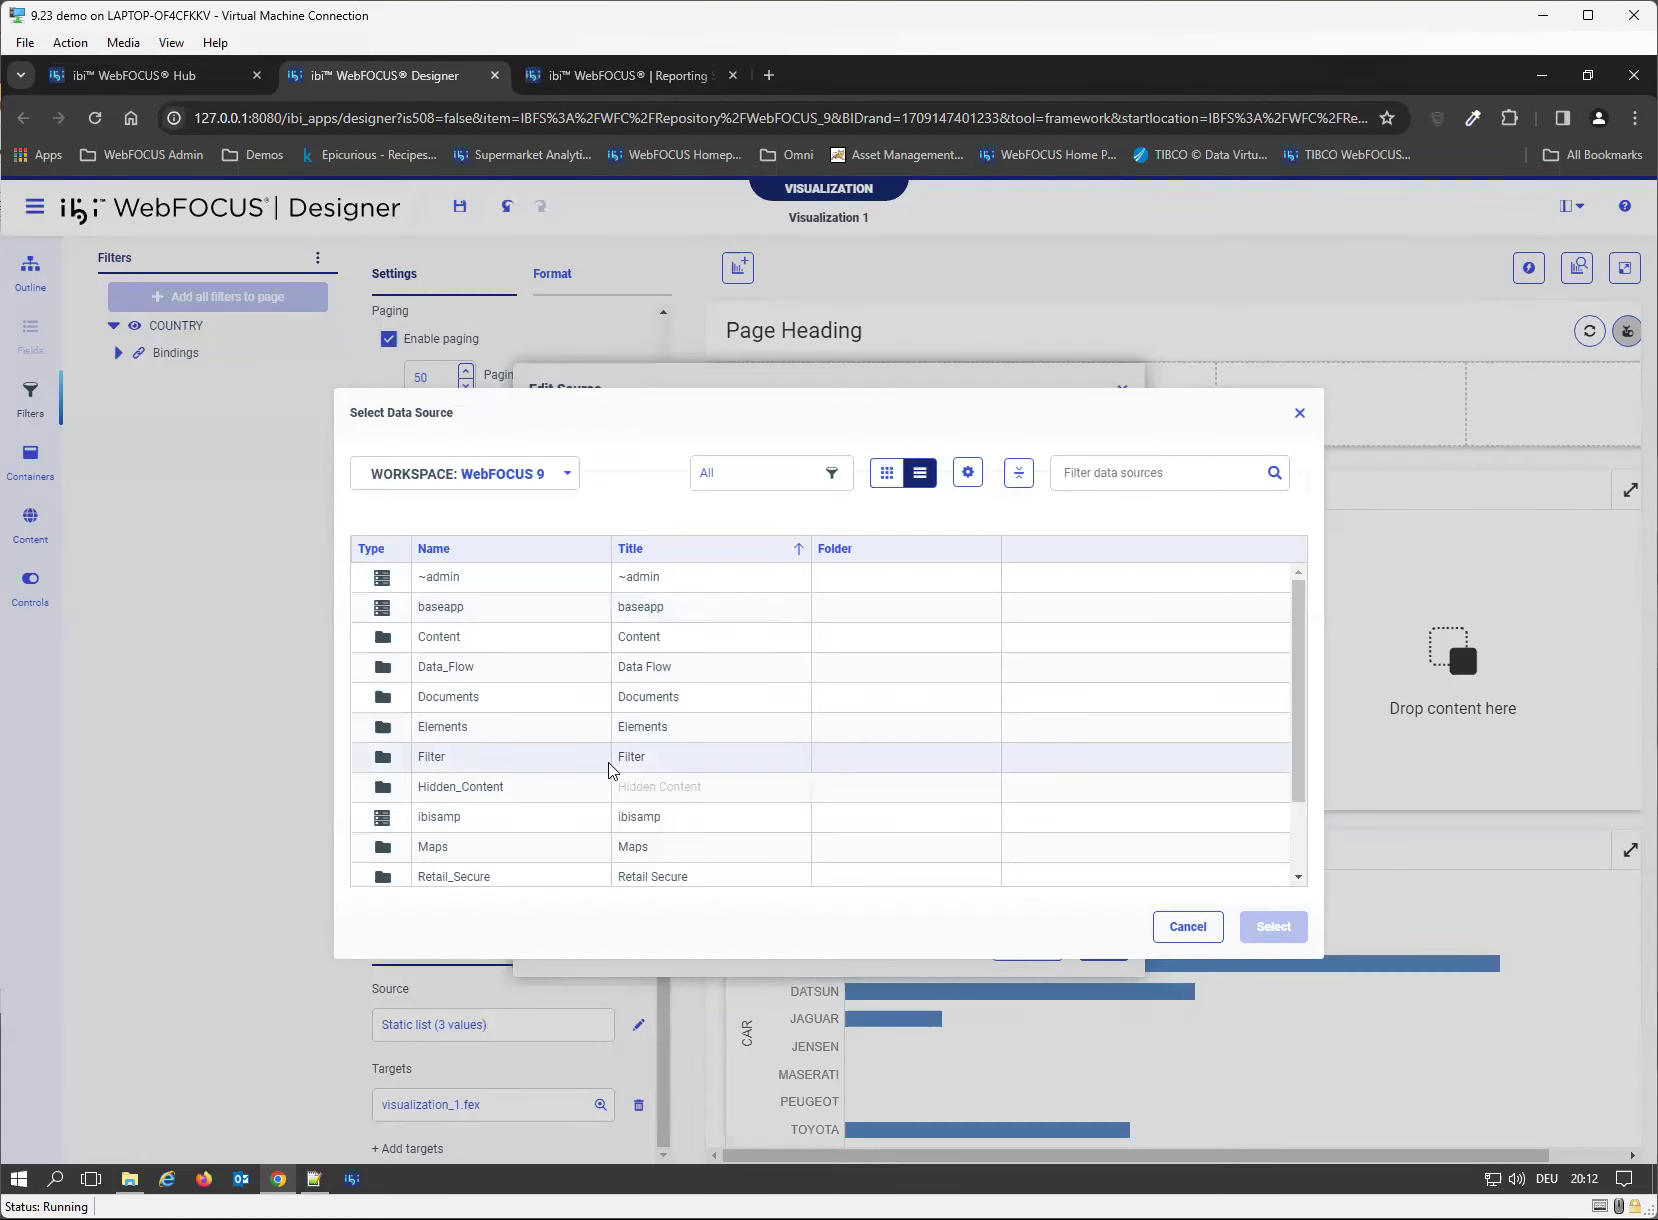
pyautogui.scroll(-2, 503, 818)
pyautogui.scroll(2, 503, 821)
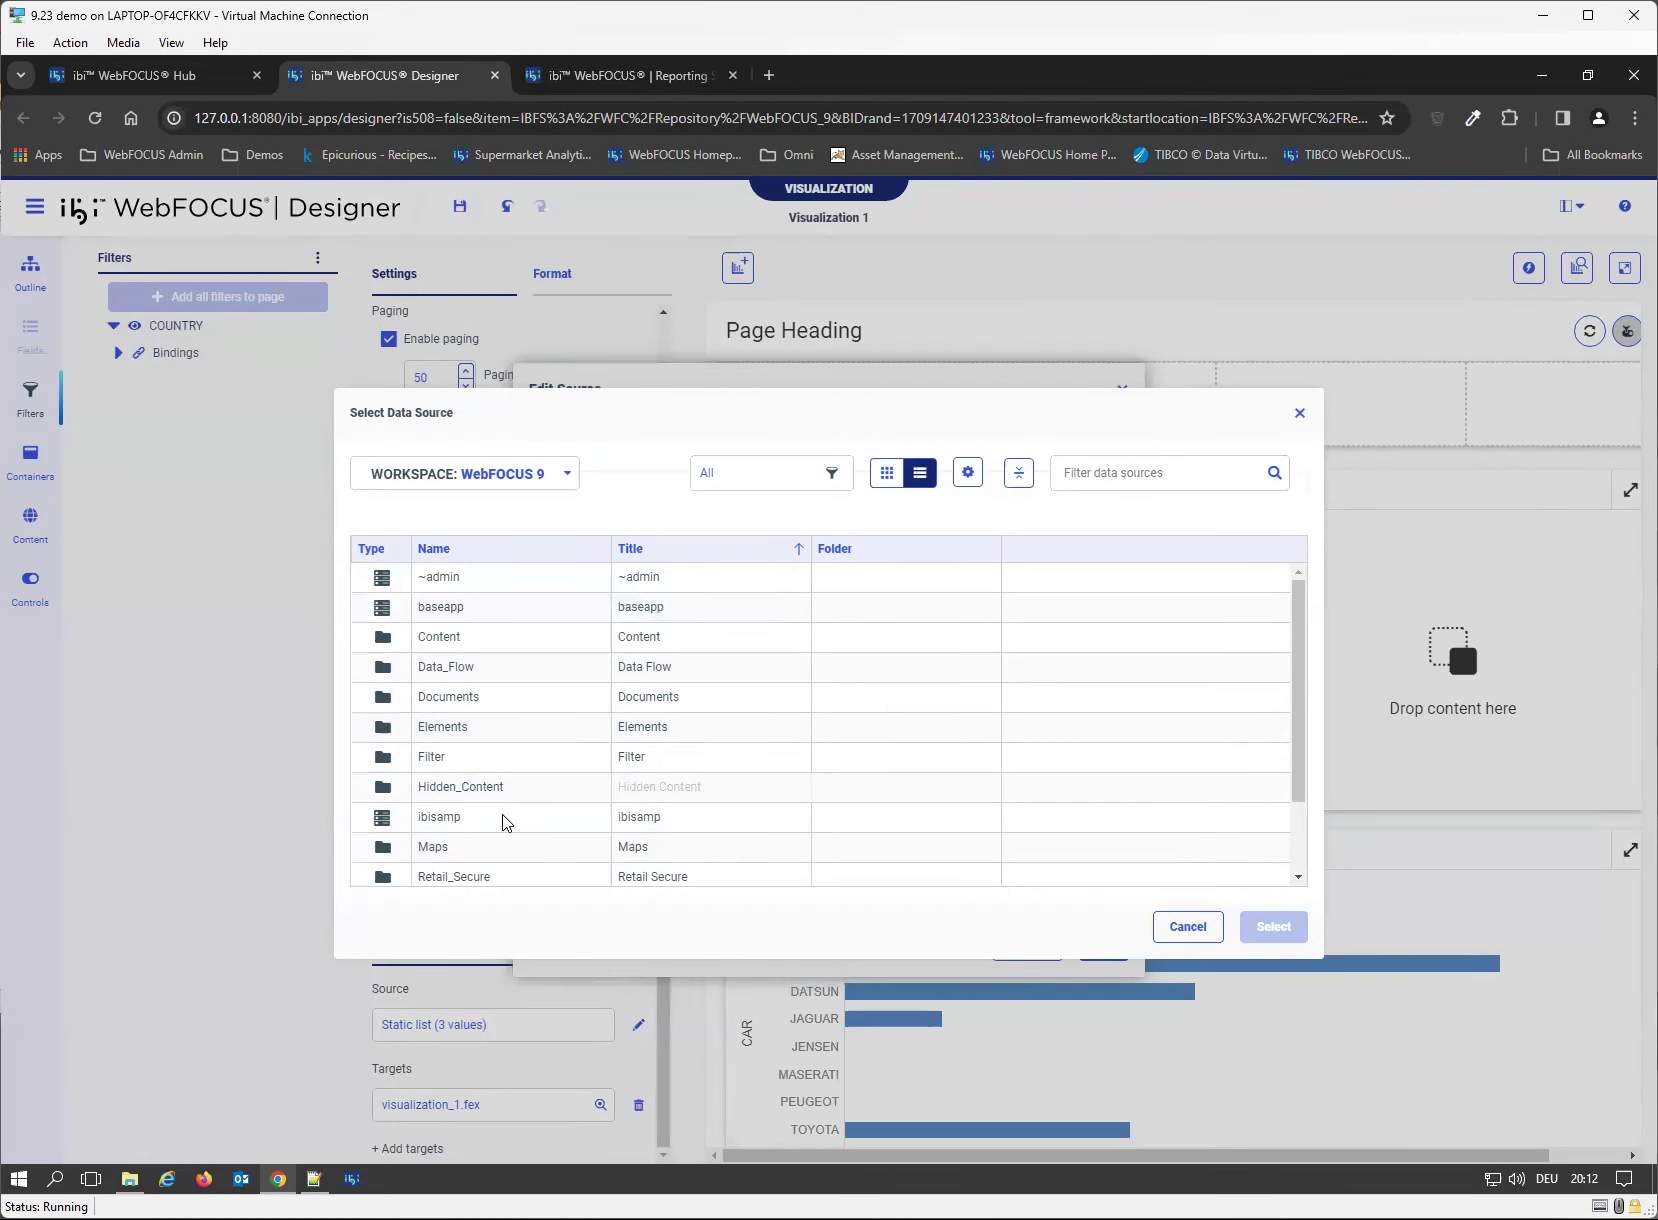
pyautogui.doubleClick(503, 818)
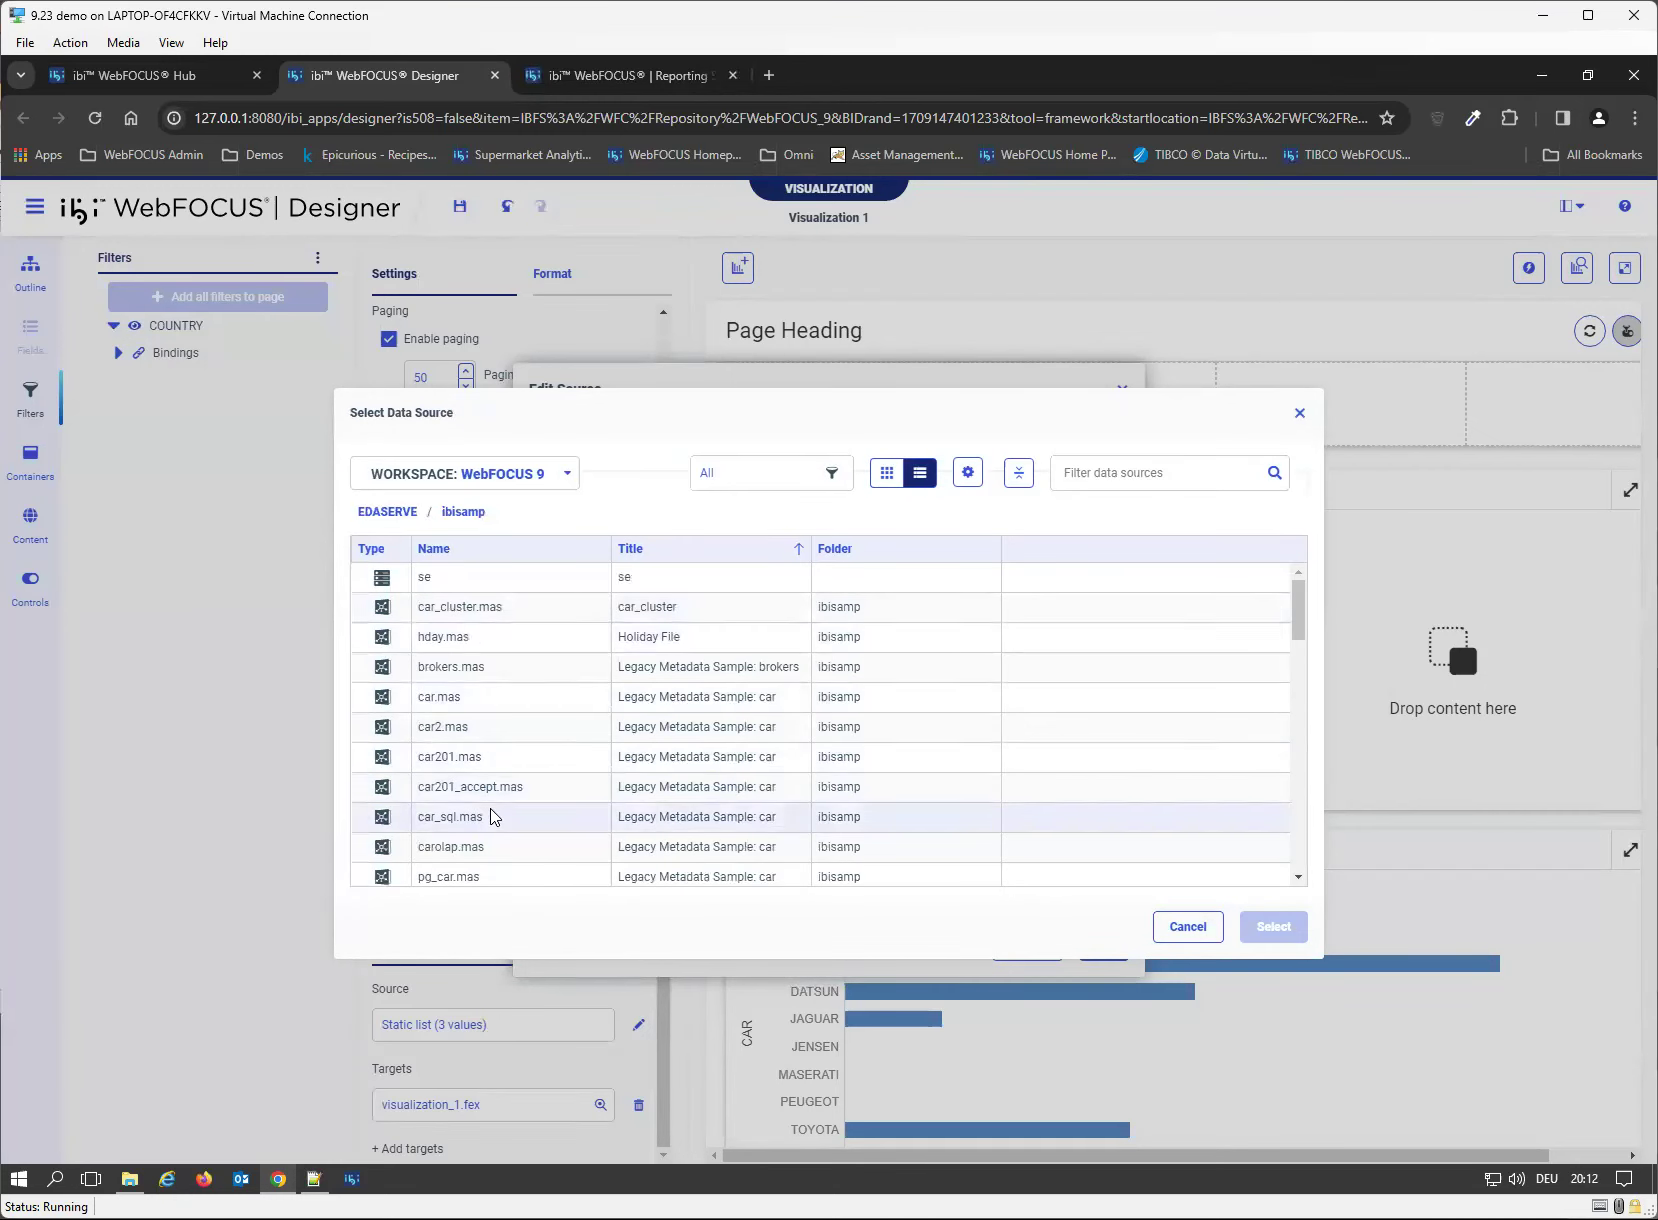
pyautogui.scroll(-3, 490, 816)
pyautogui.scroll(3, 566, 800)
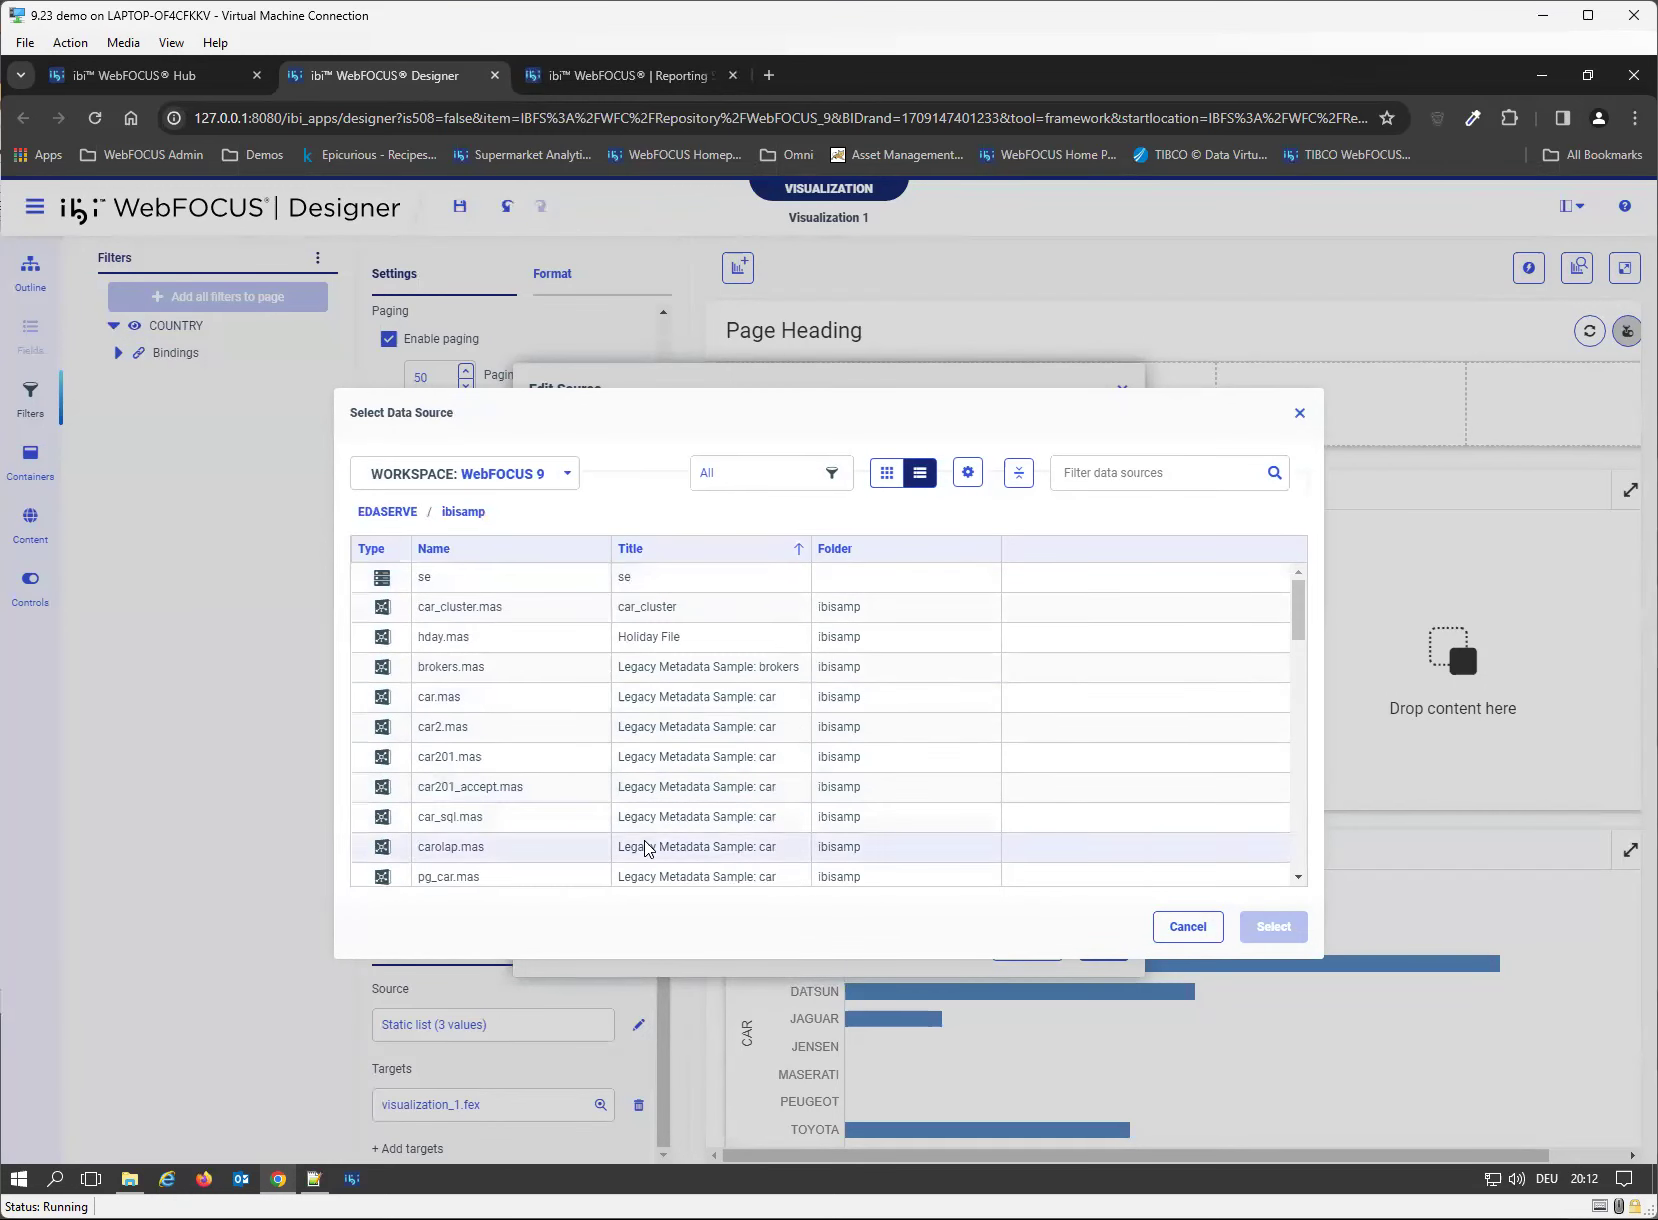
pyautogui.scroll(-3, 622, 820)
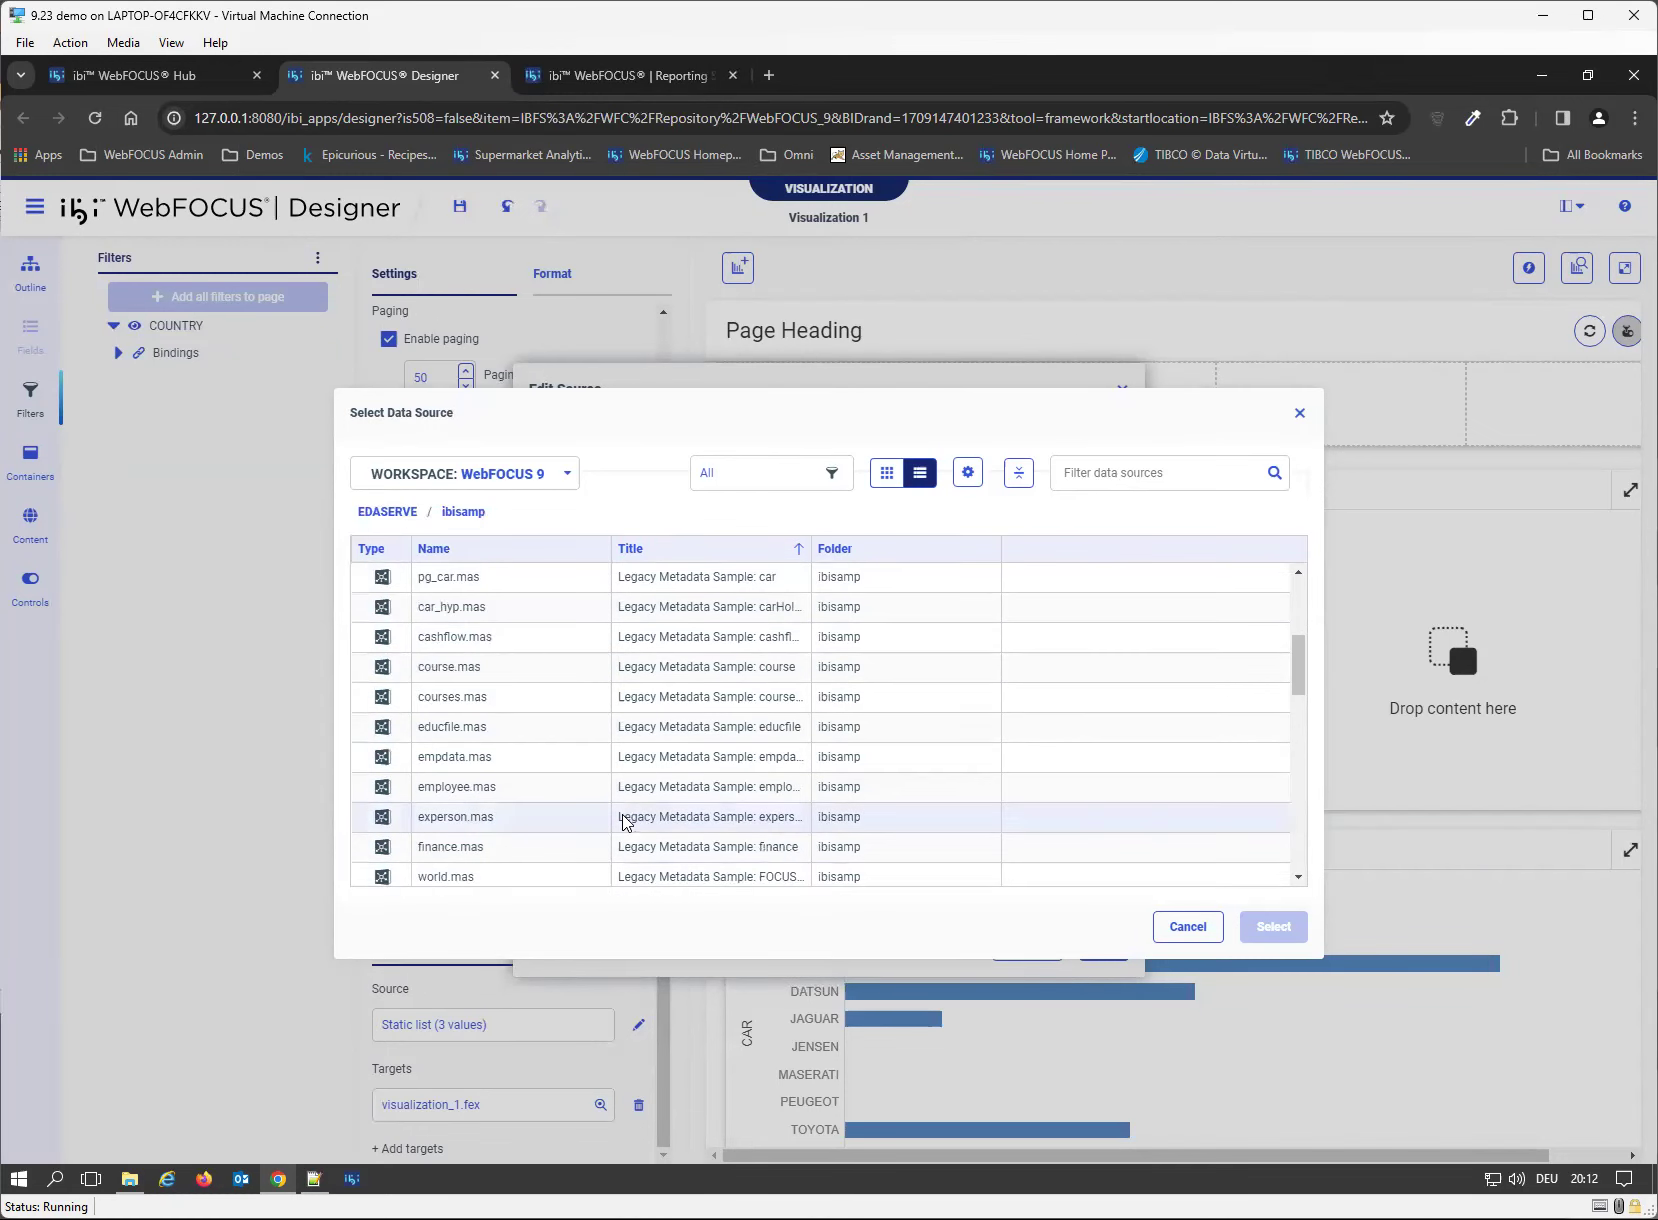
pyautogui.scroll(1, 622, 821)
pyautogui.scroll(1, 622, 820)
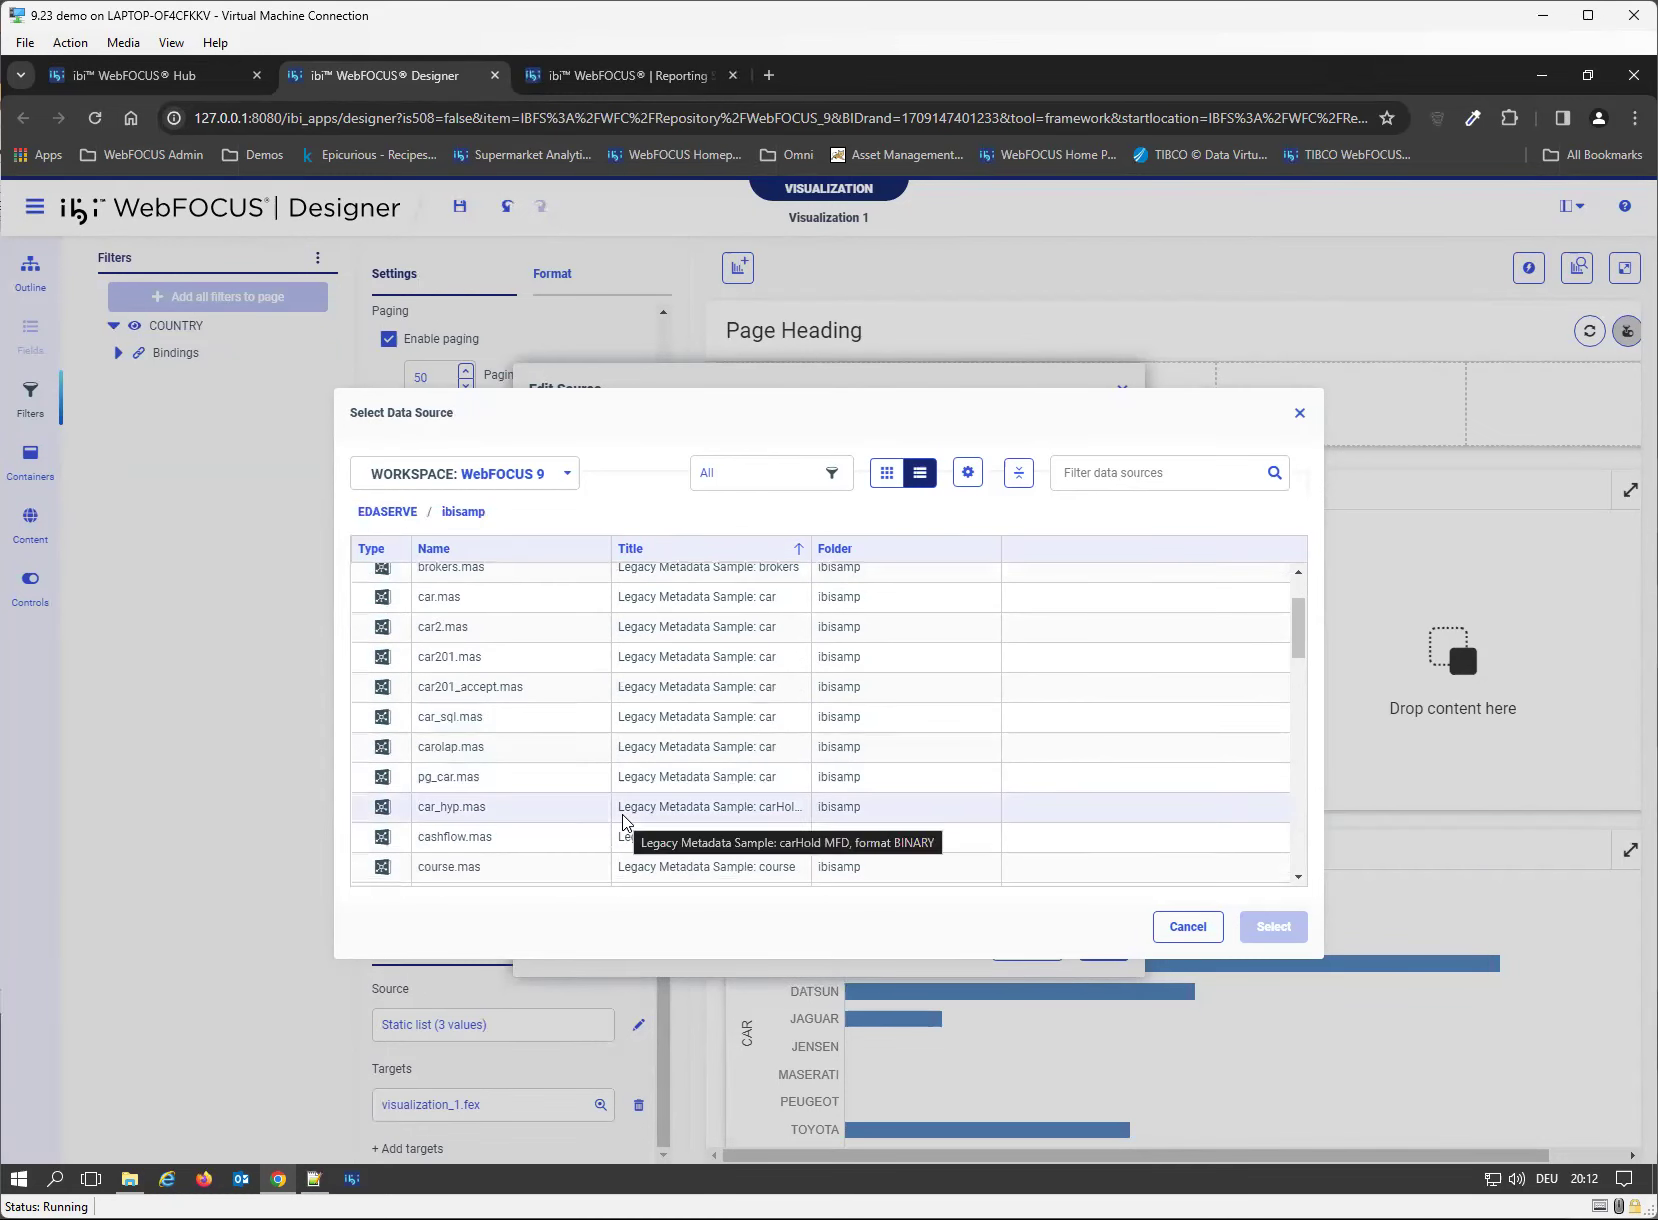
pyautogui.scroll(1, 622, 820)
pyautogui.scroll(-3, 625, 860)
pyautogui.click(1104, 474)
pyautogui.write('look')
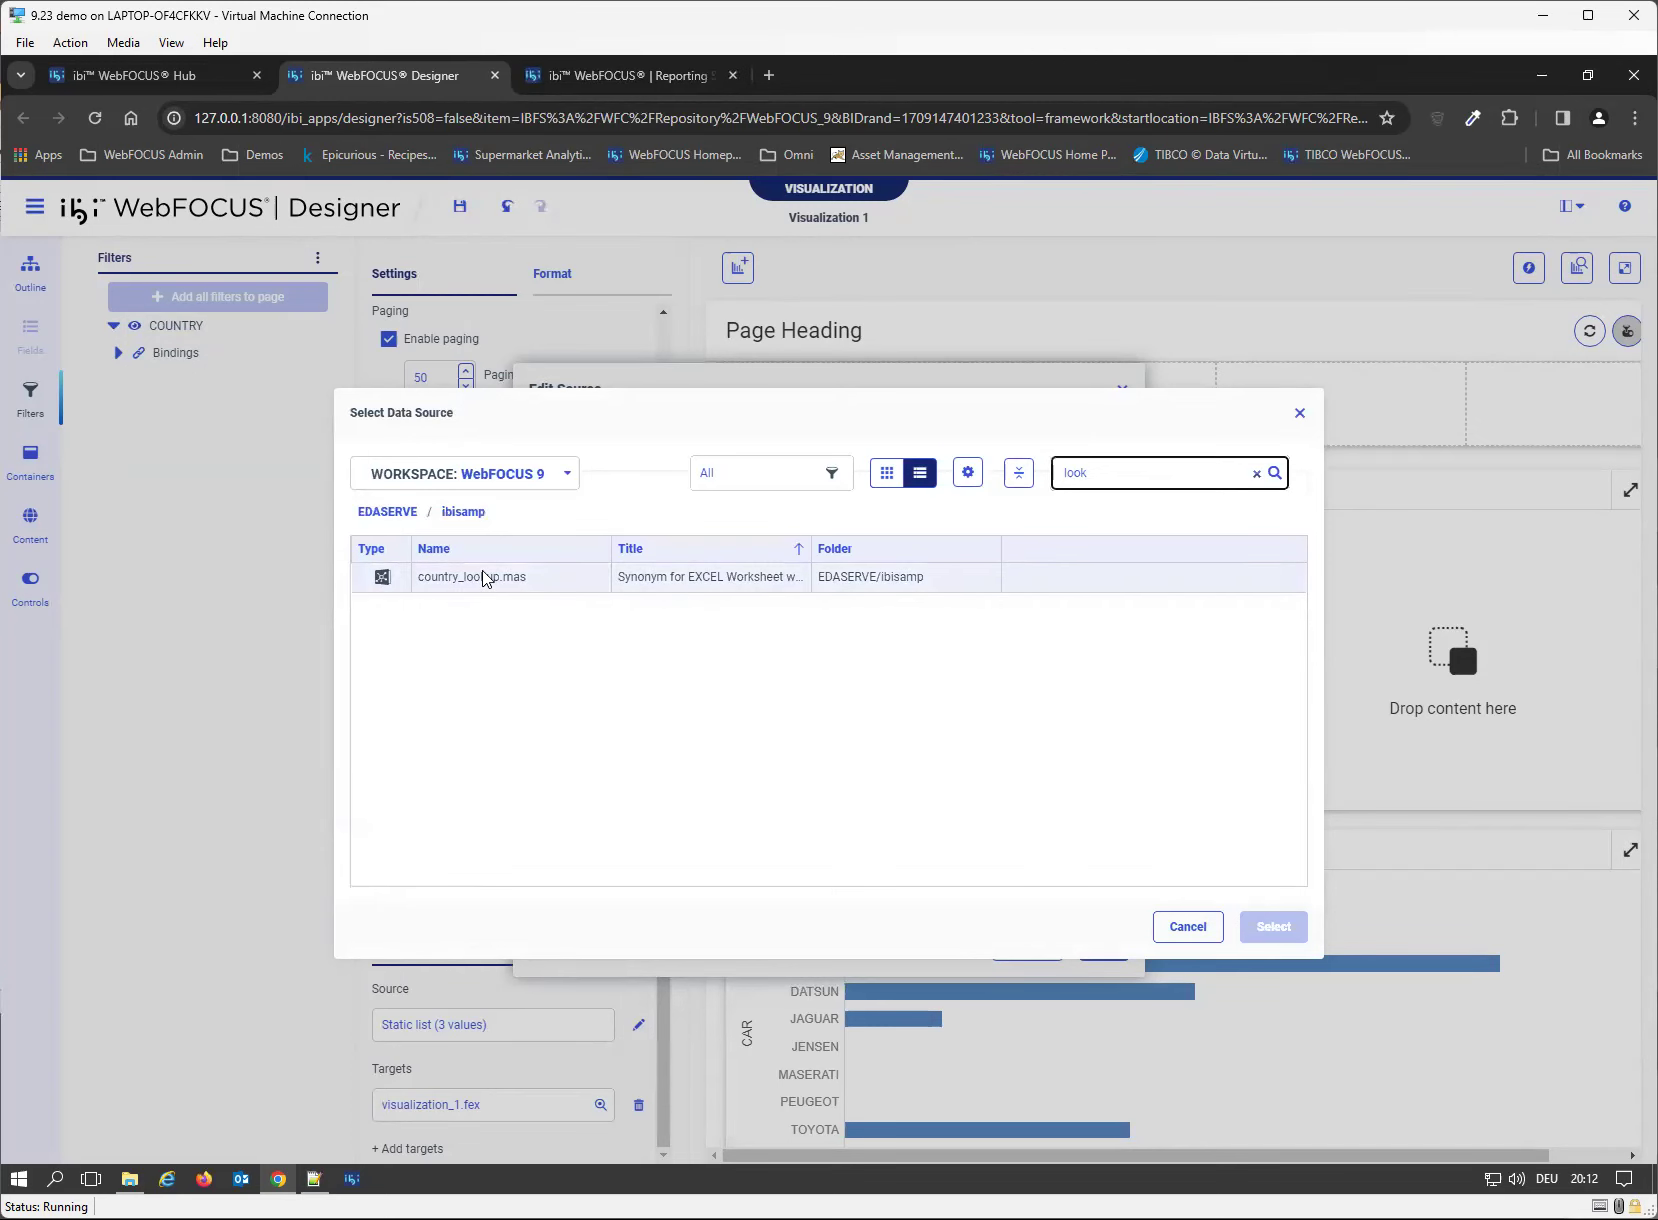
pyautogui.doubleClick(484, 578)
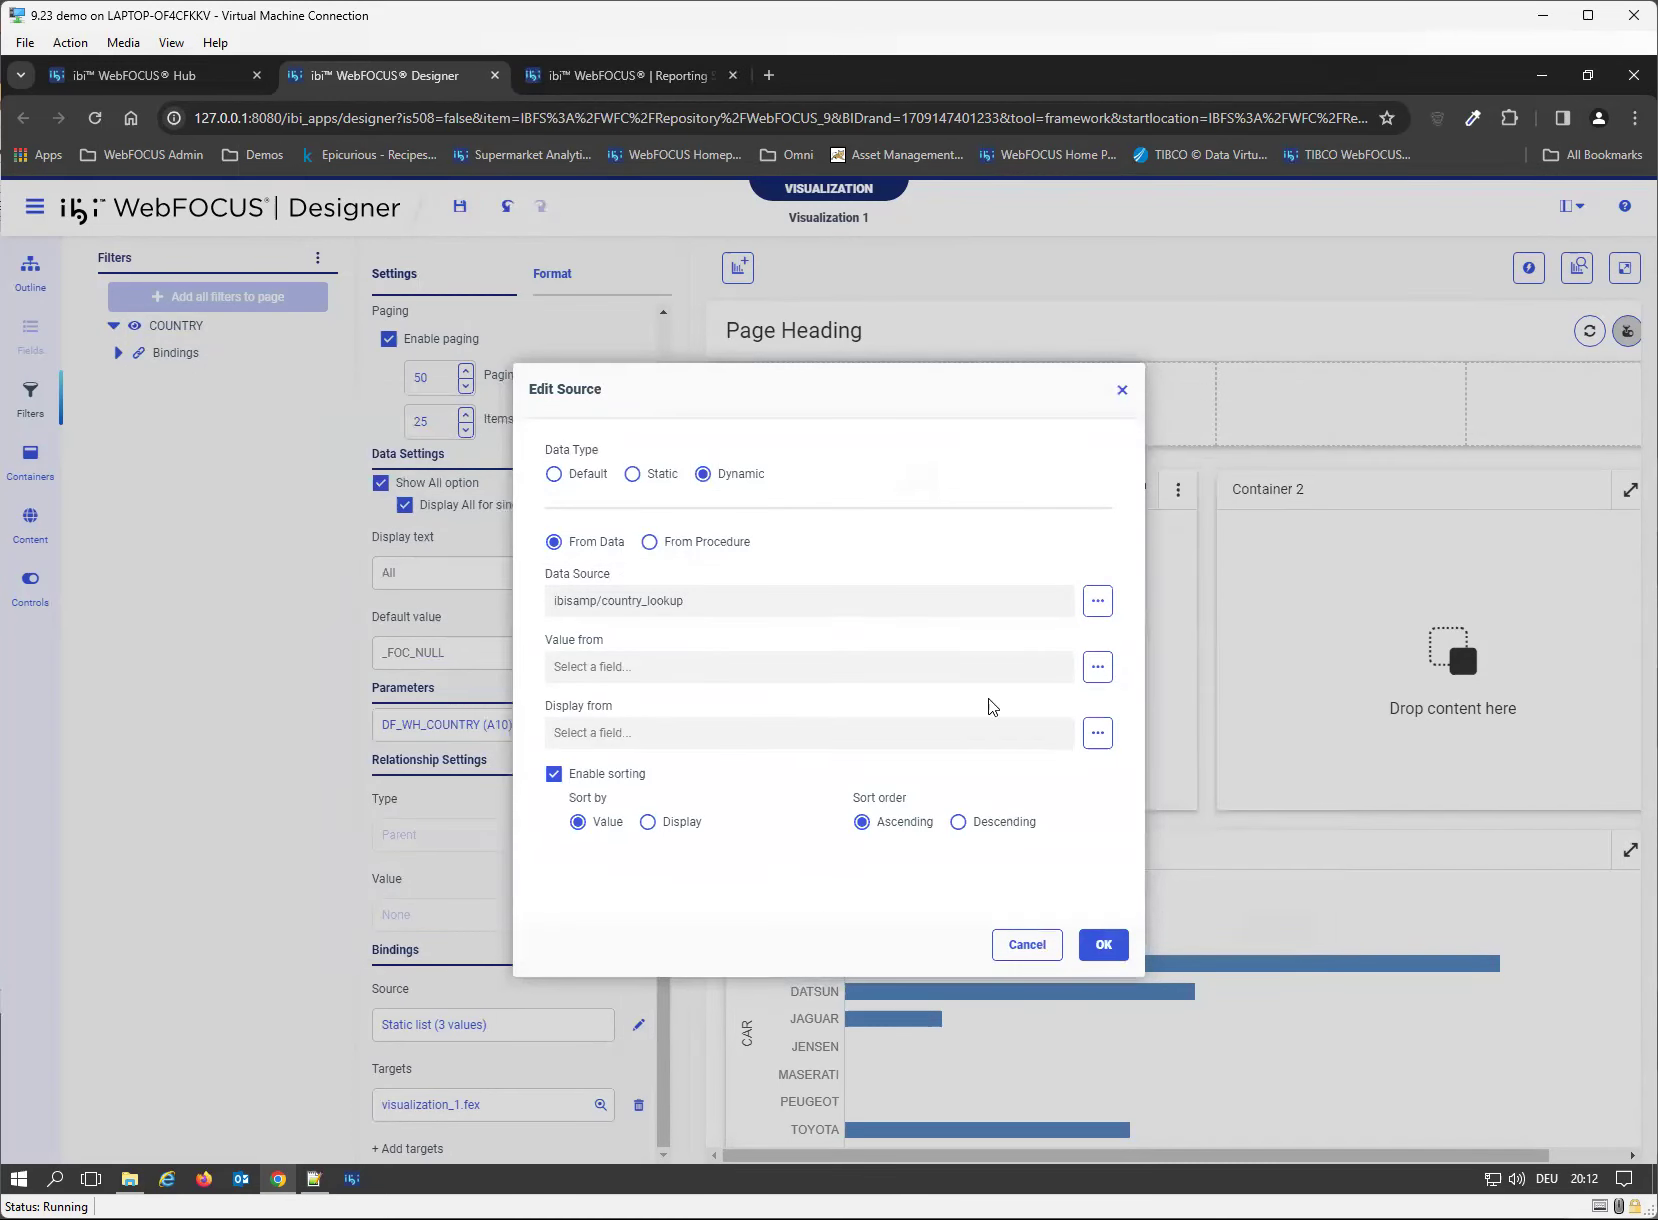
# - Take the filter values from the VALUECOUNTRY field and the display texts from the DISPLAYCOUNTRY field
pyautogui.click(1097, 668)
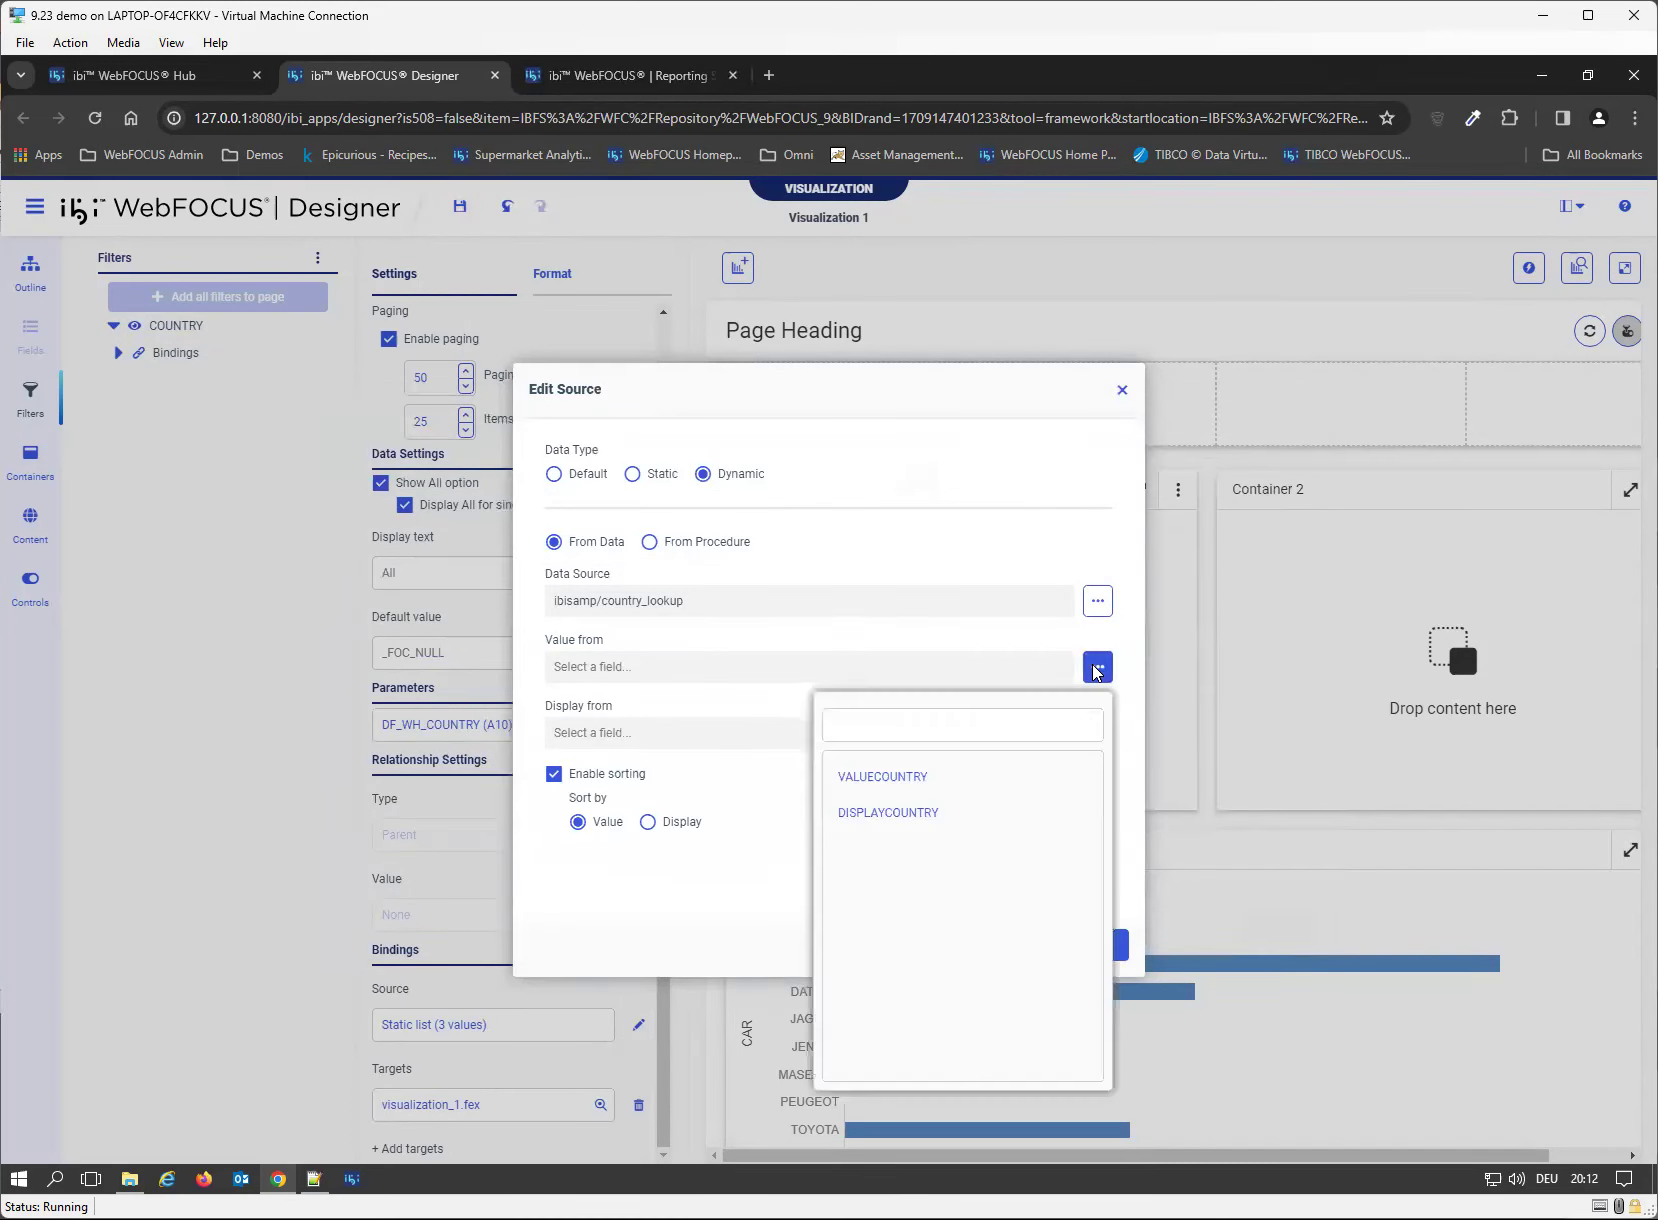
pyautogui.click(868, 779)
pyautogui.click(1097, 735)
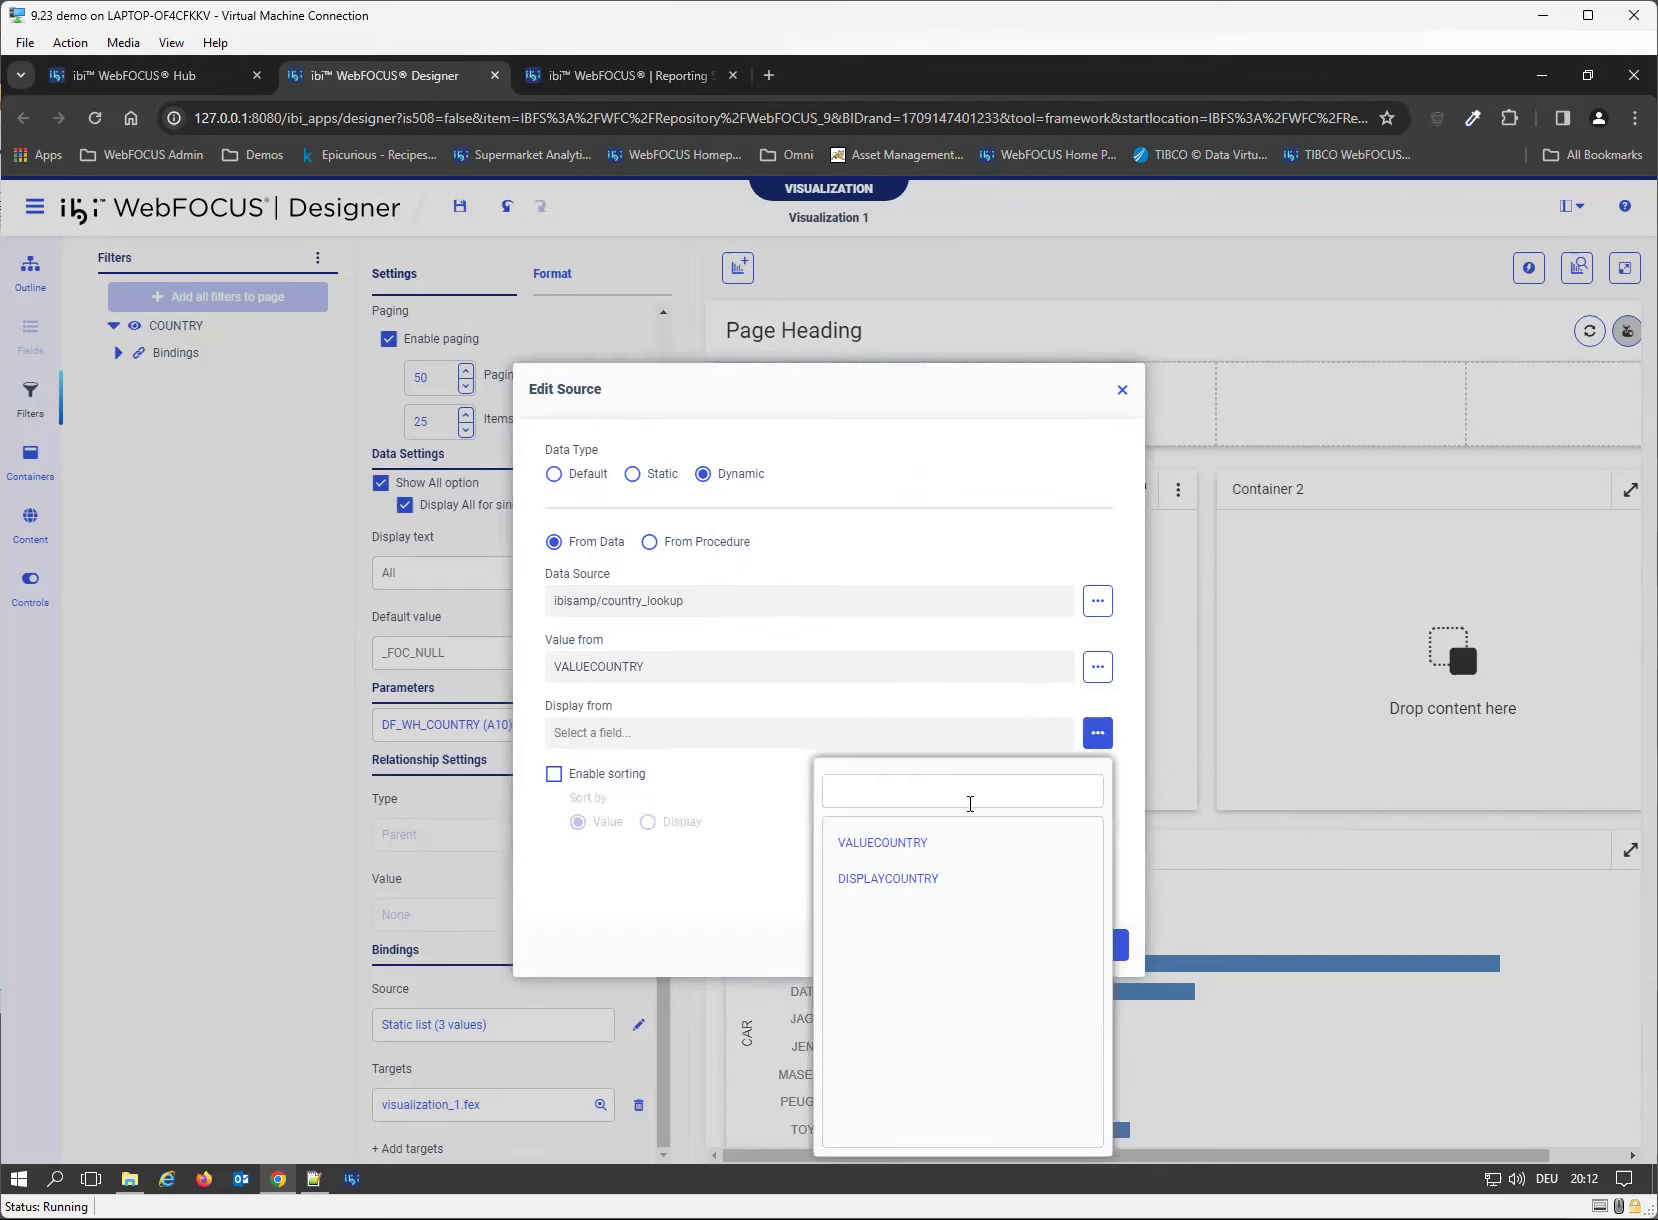
pyautogui.click(893, 886)
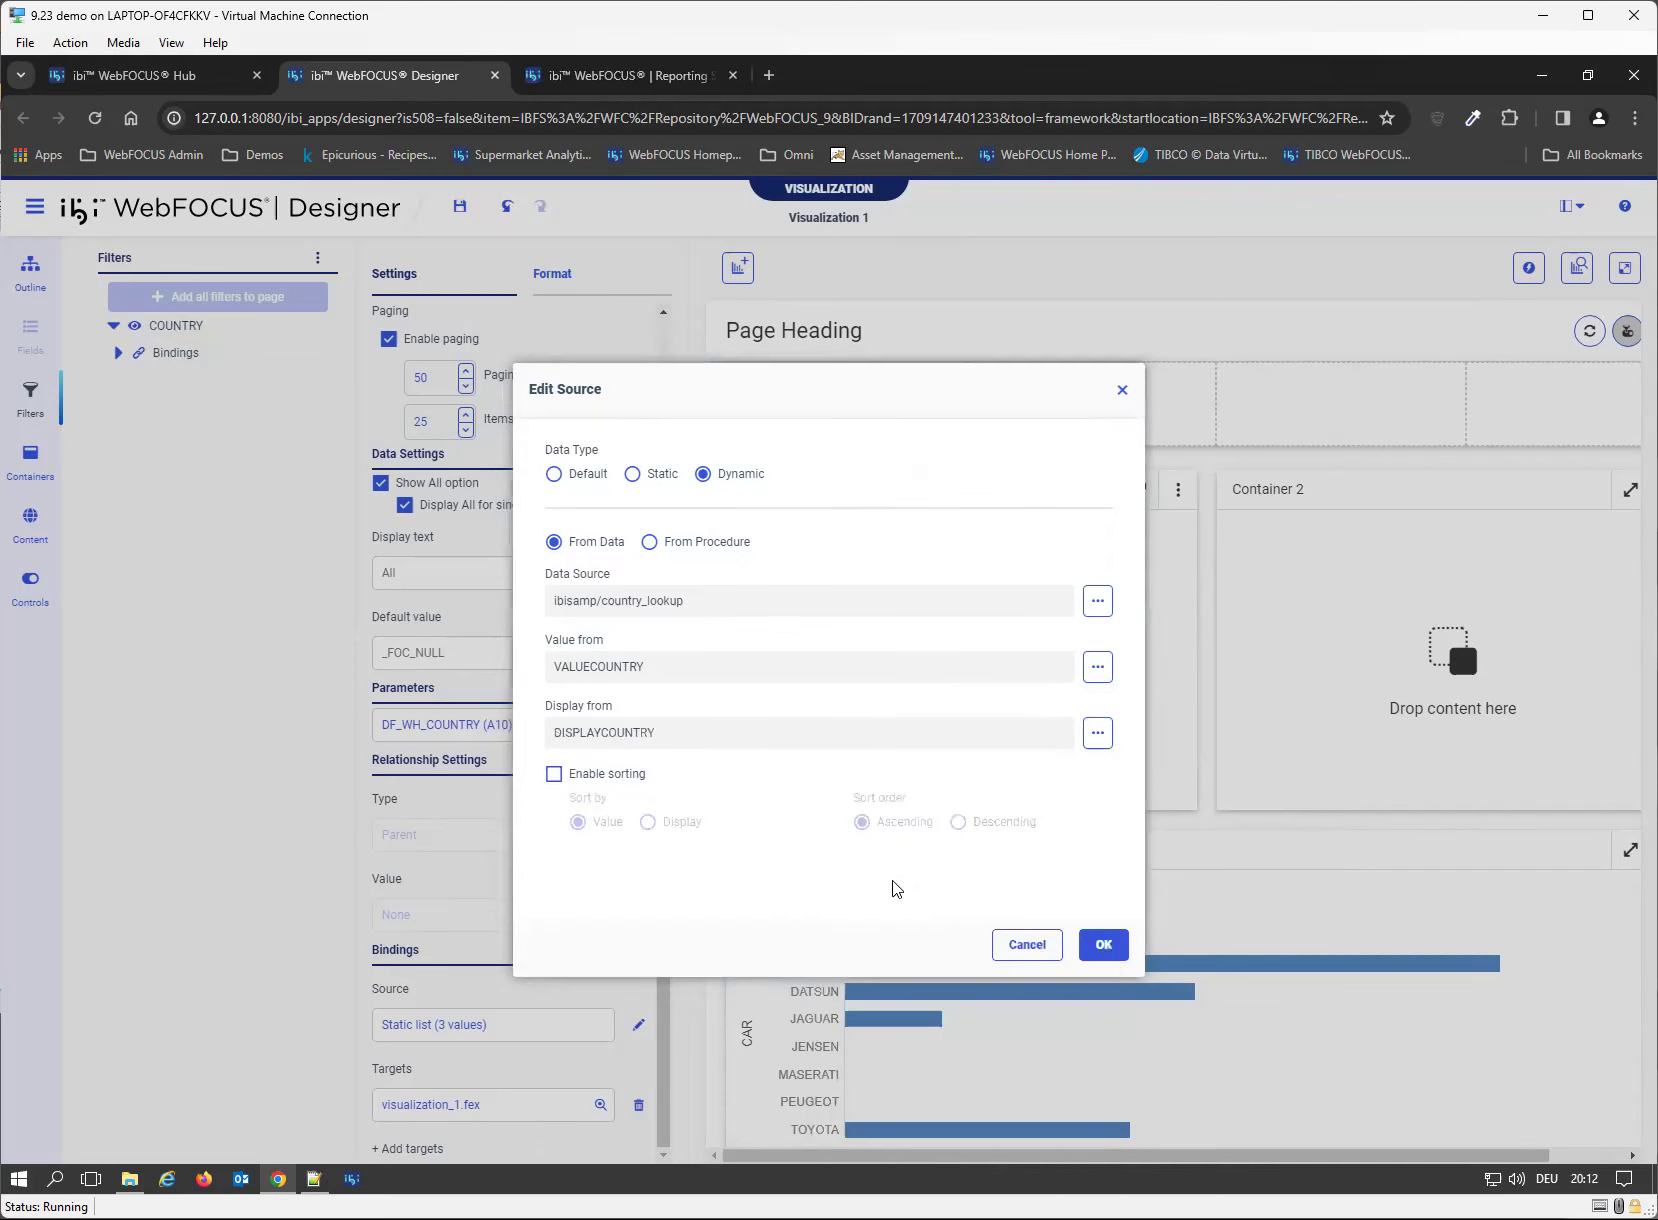
# - Enable sorting by Display in Descending order, apply the source settings and check the choices offered by the COUNTRY control
pyautogui.click(598, 775)
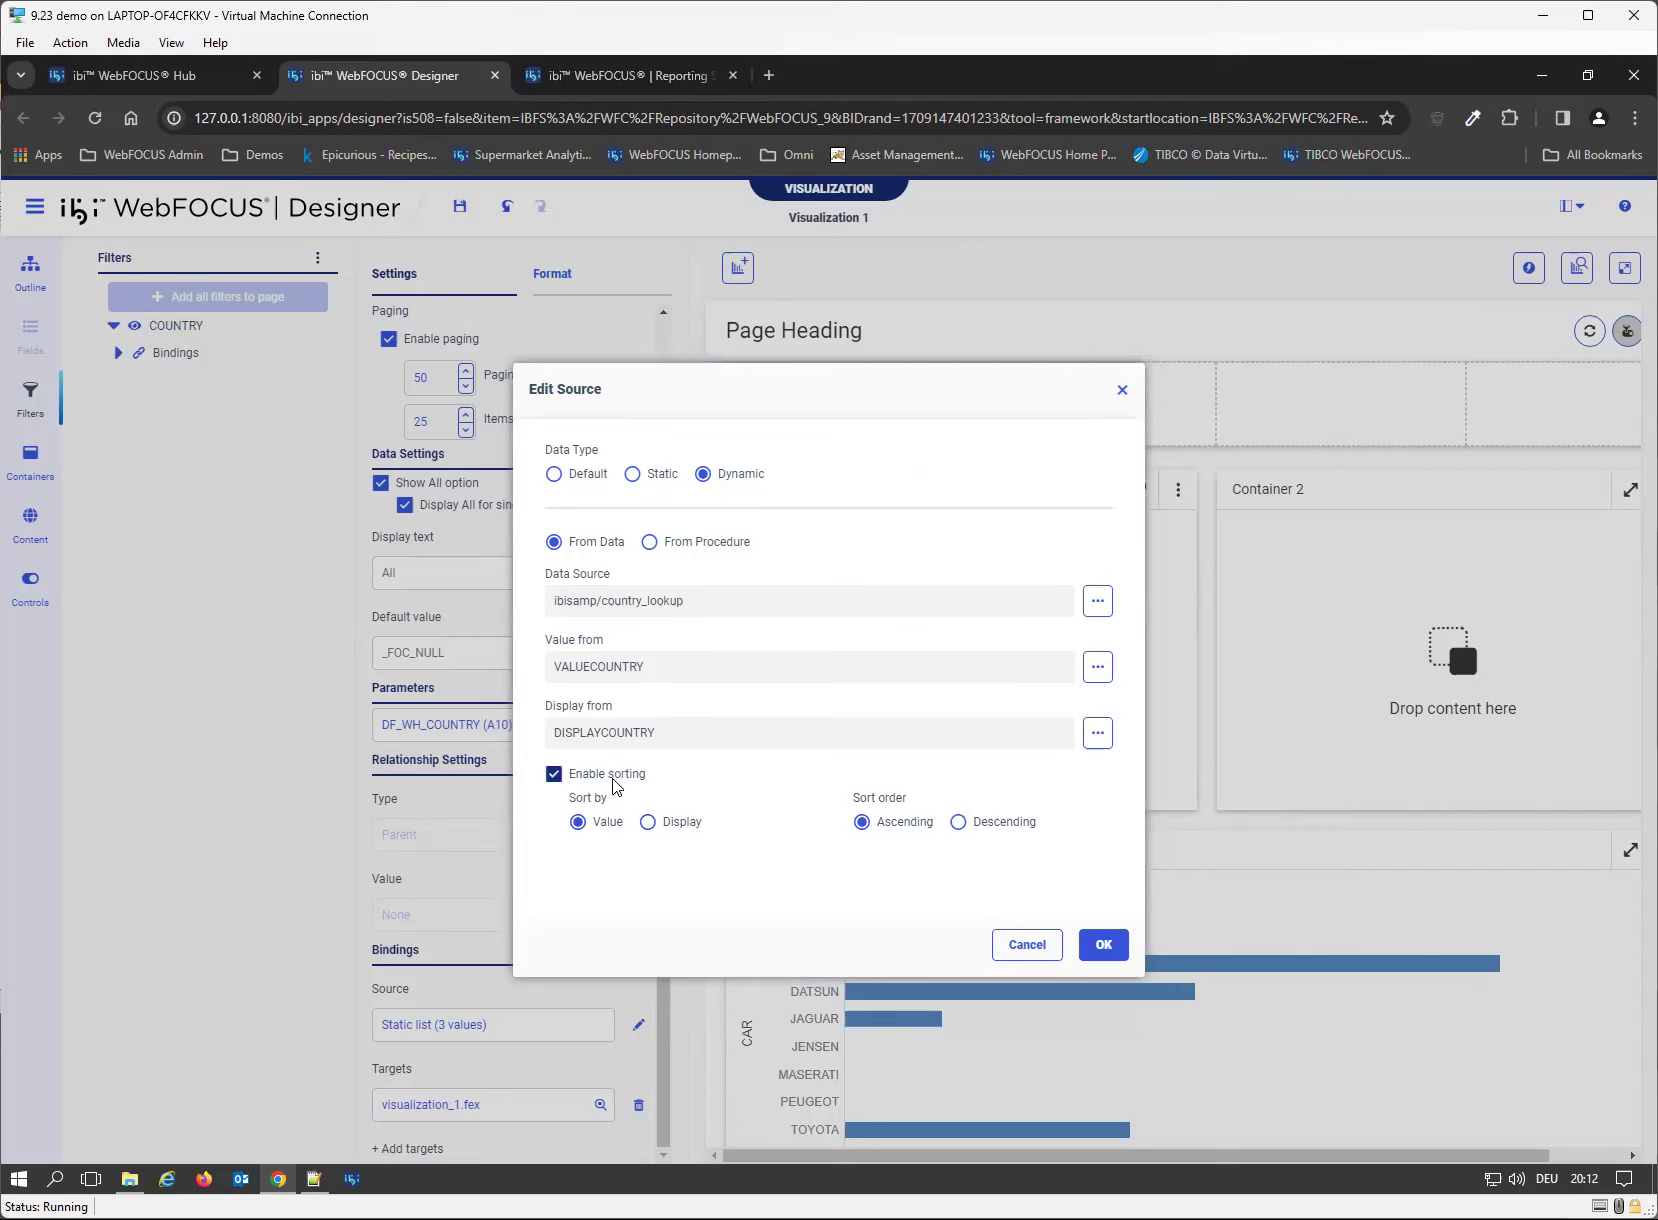
pyautogui.click(966, 823)
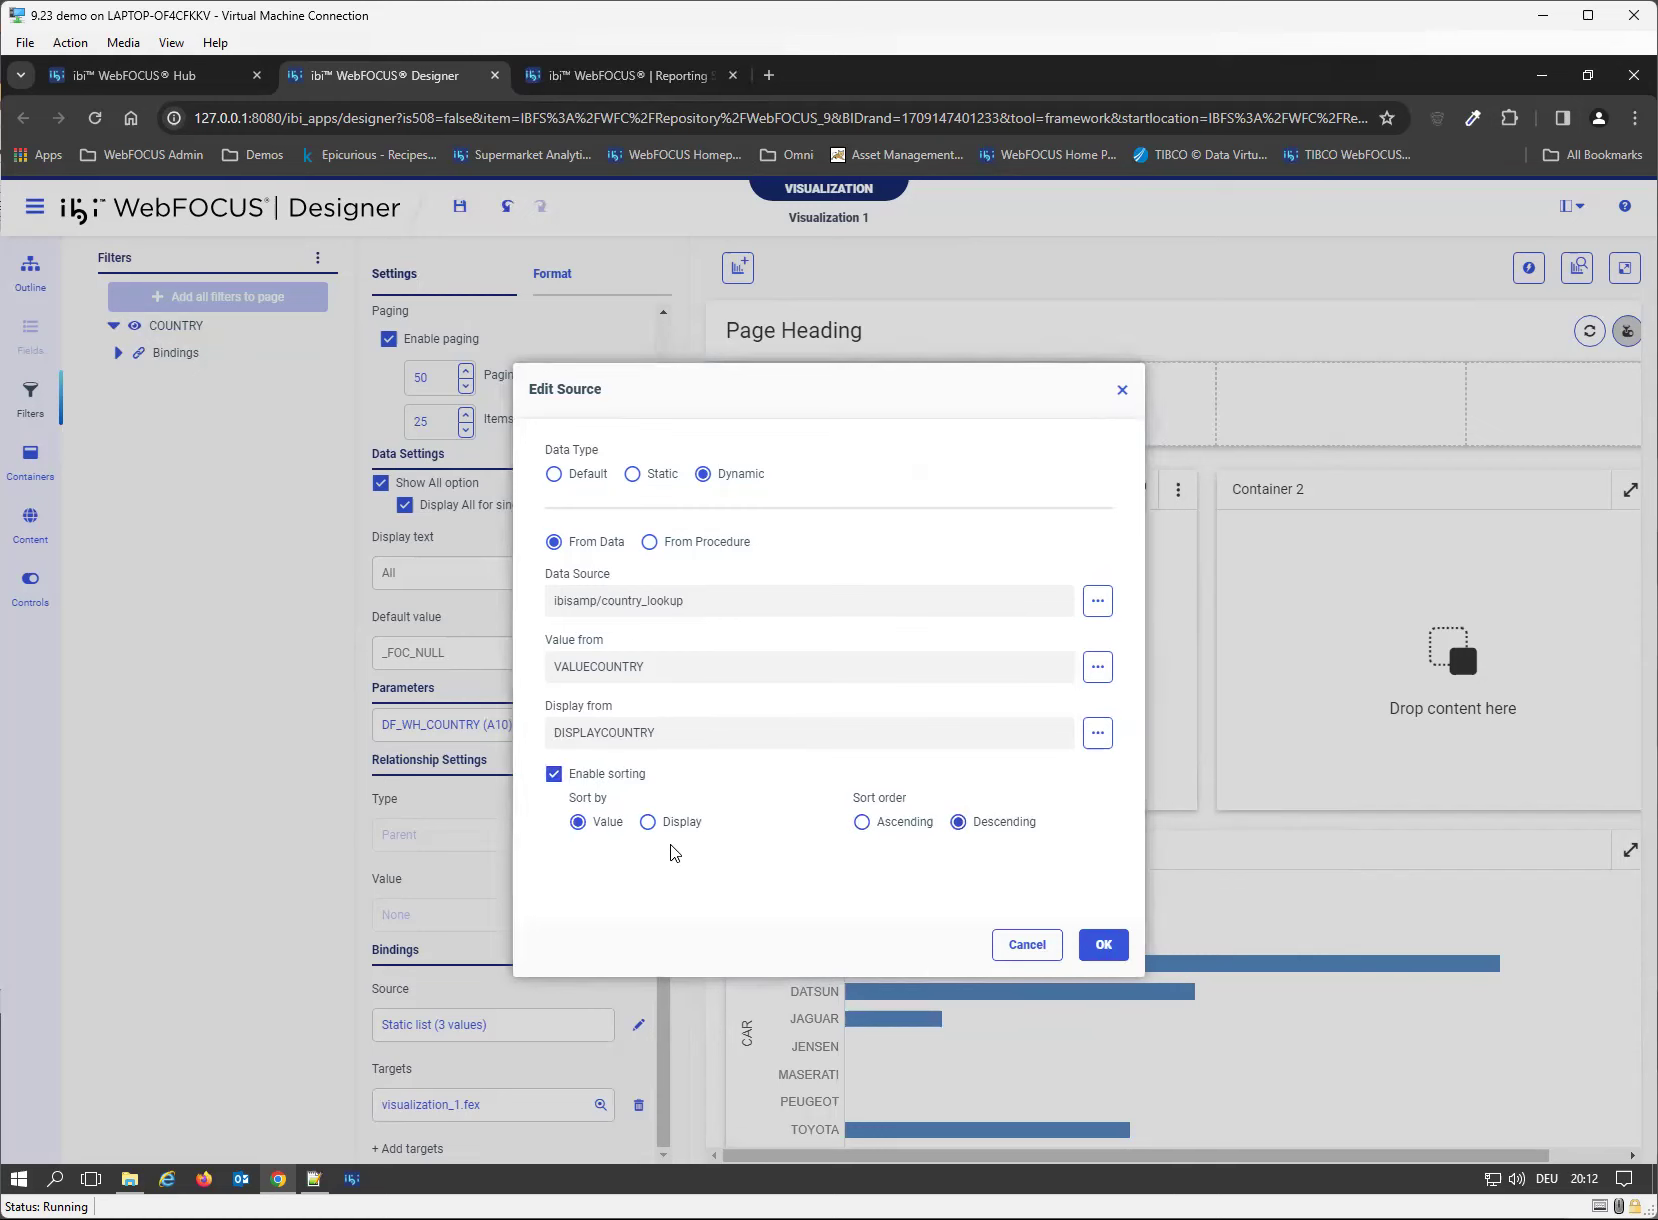
pyautogui.click(648, 822)
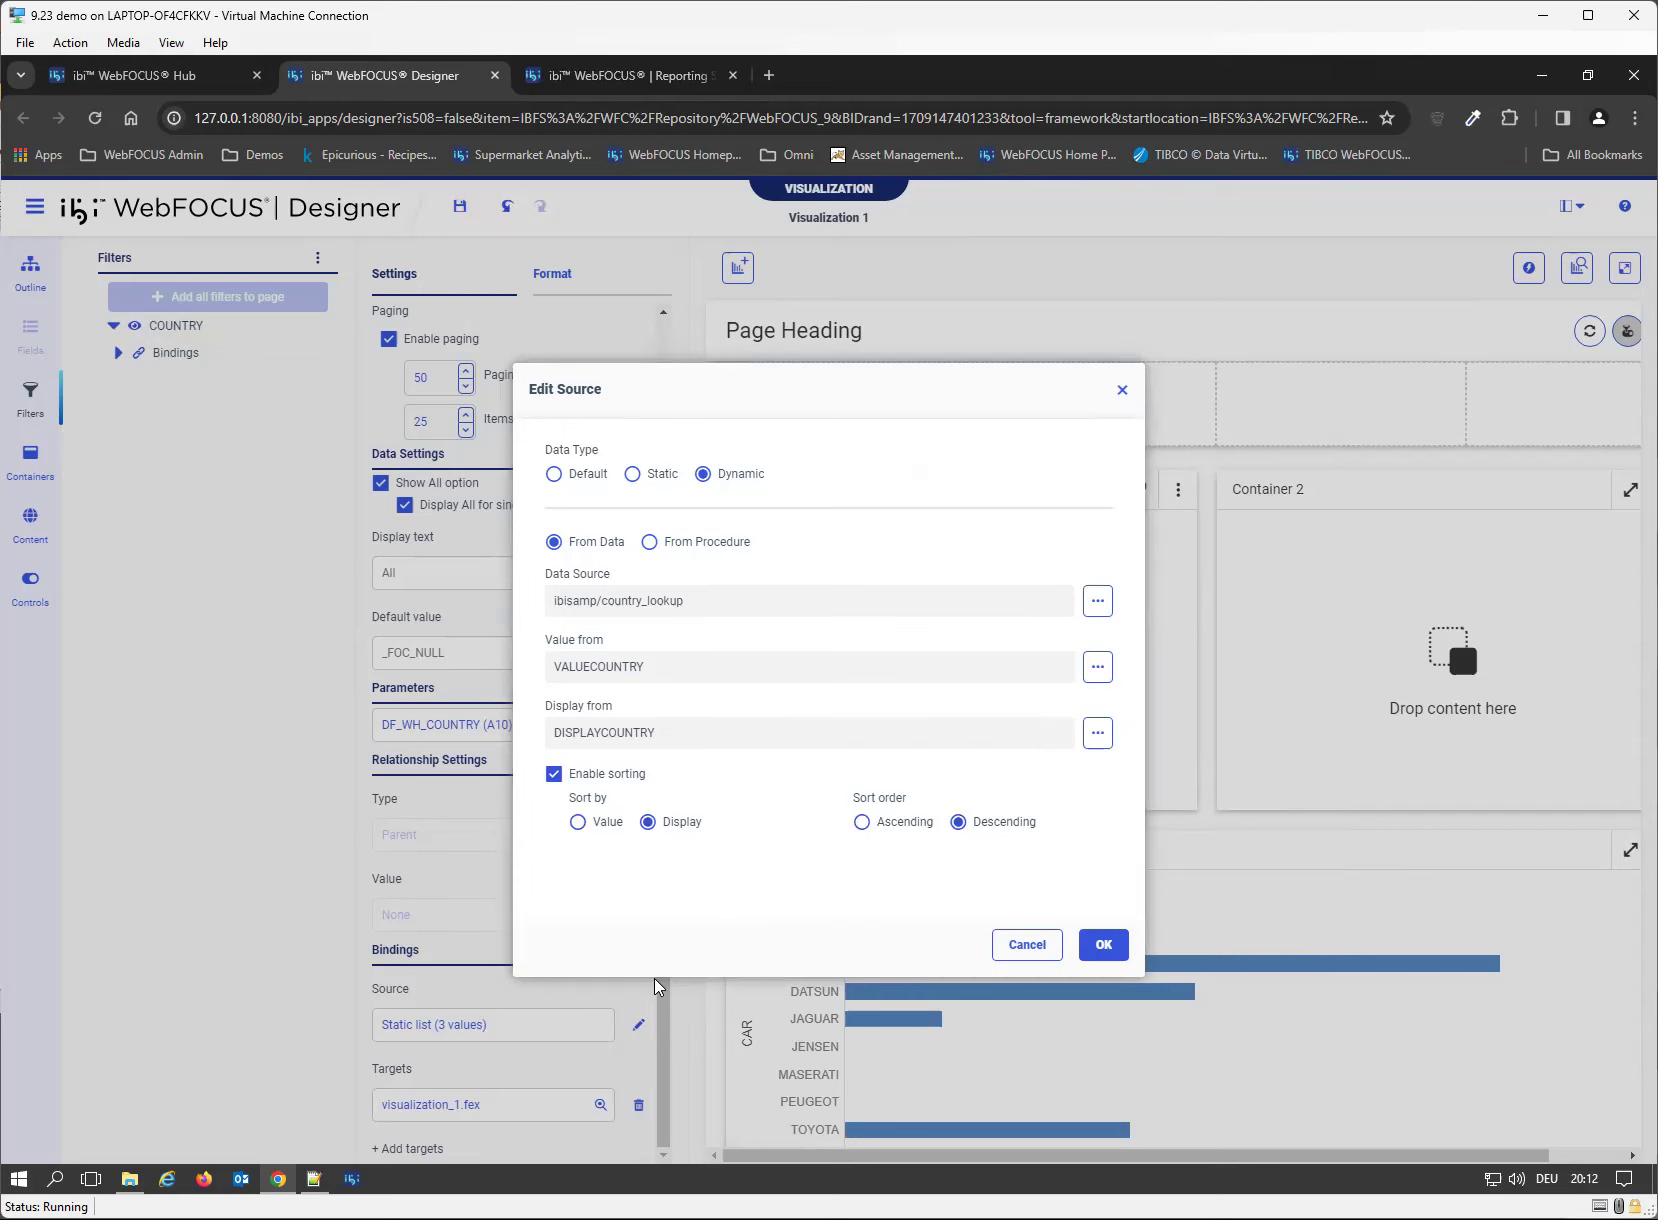
pyautogui.click(1104, 945)
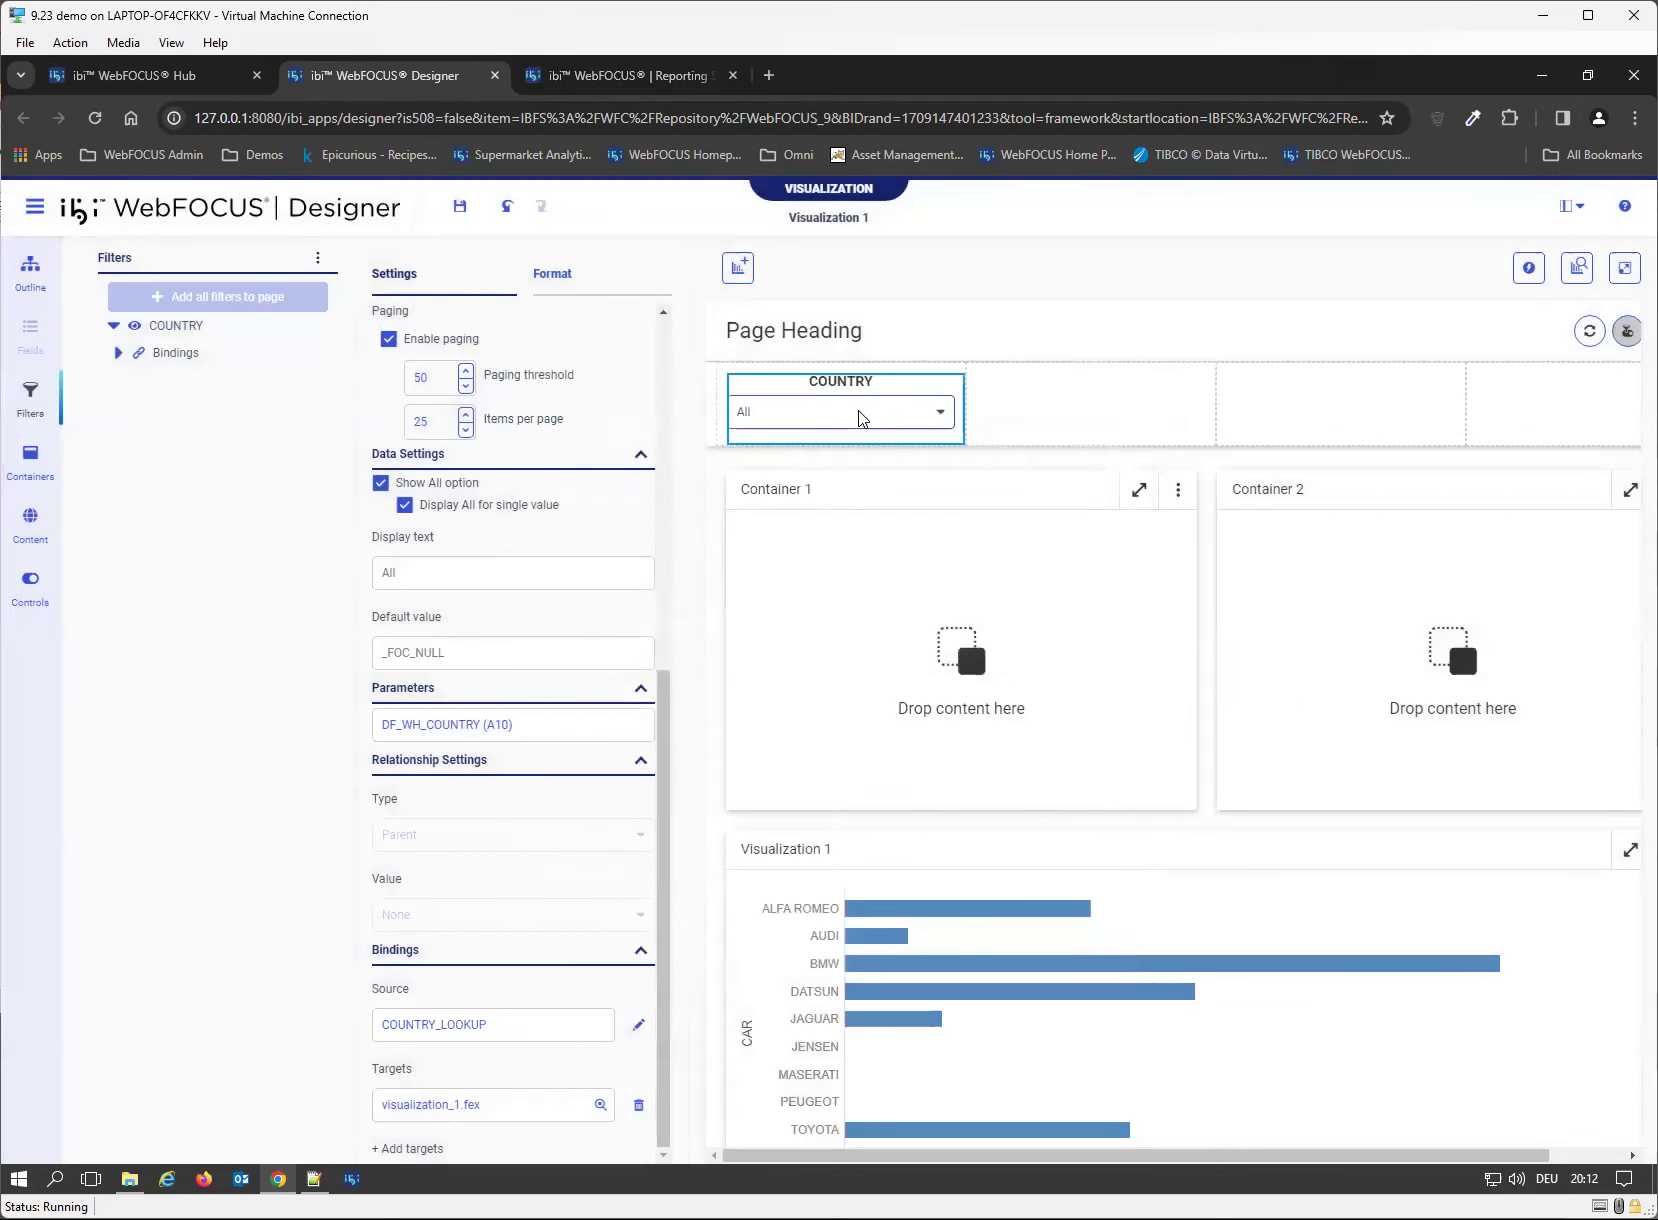
pyautogui.click(862, 418)
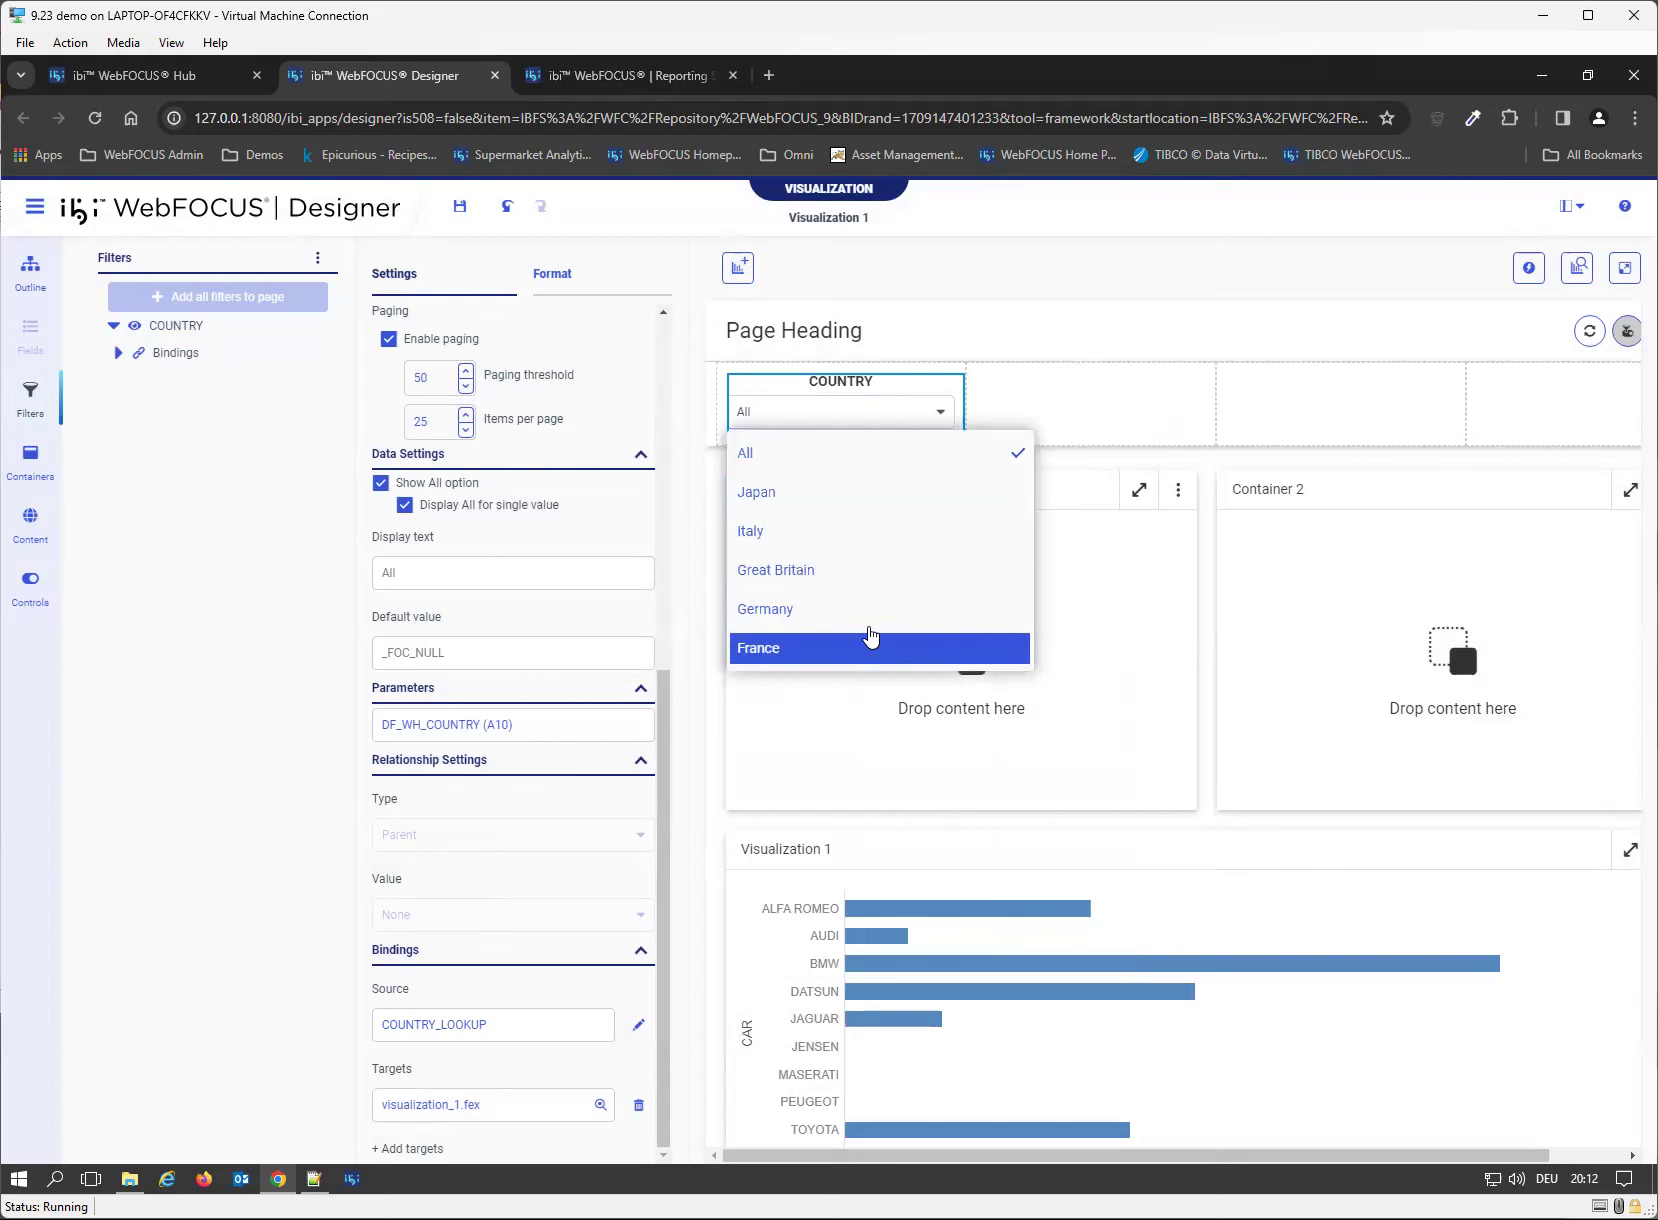